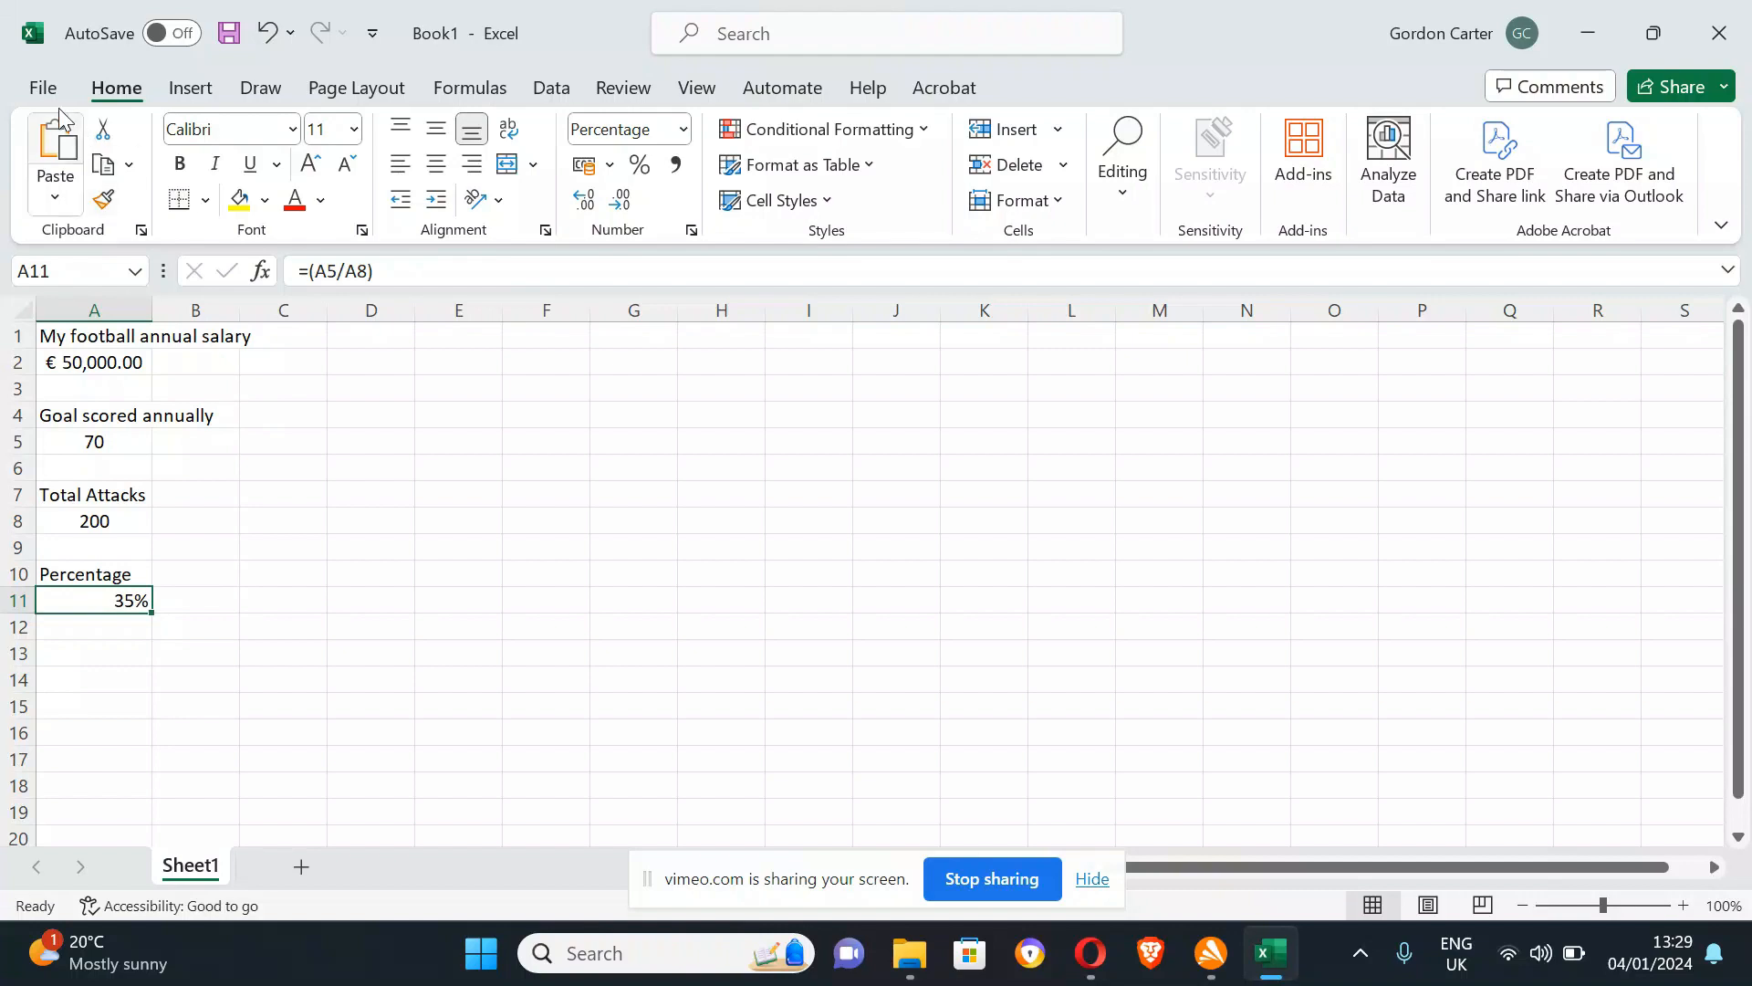
# Start saving the workbook as a new file on the computer, with the Documents folder as the destination.
pyautogui.click(48, 95)
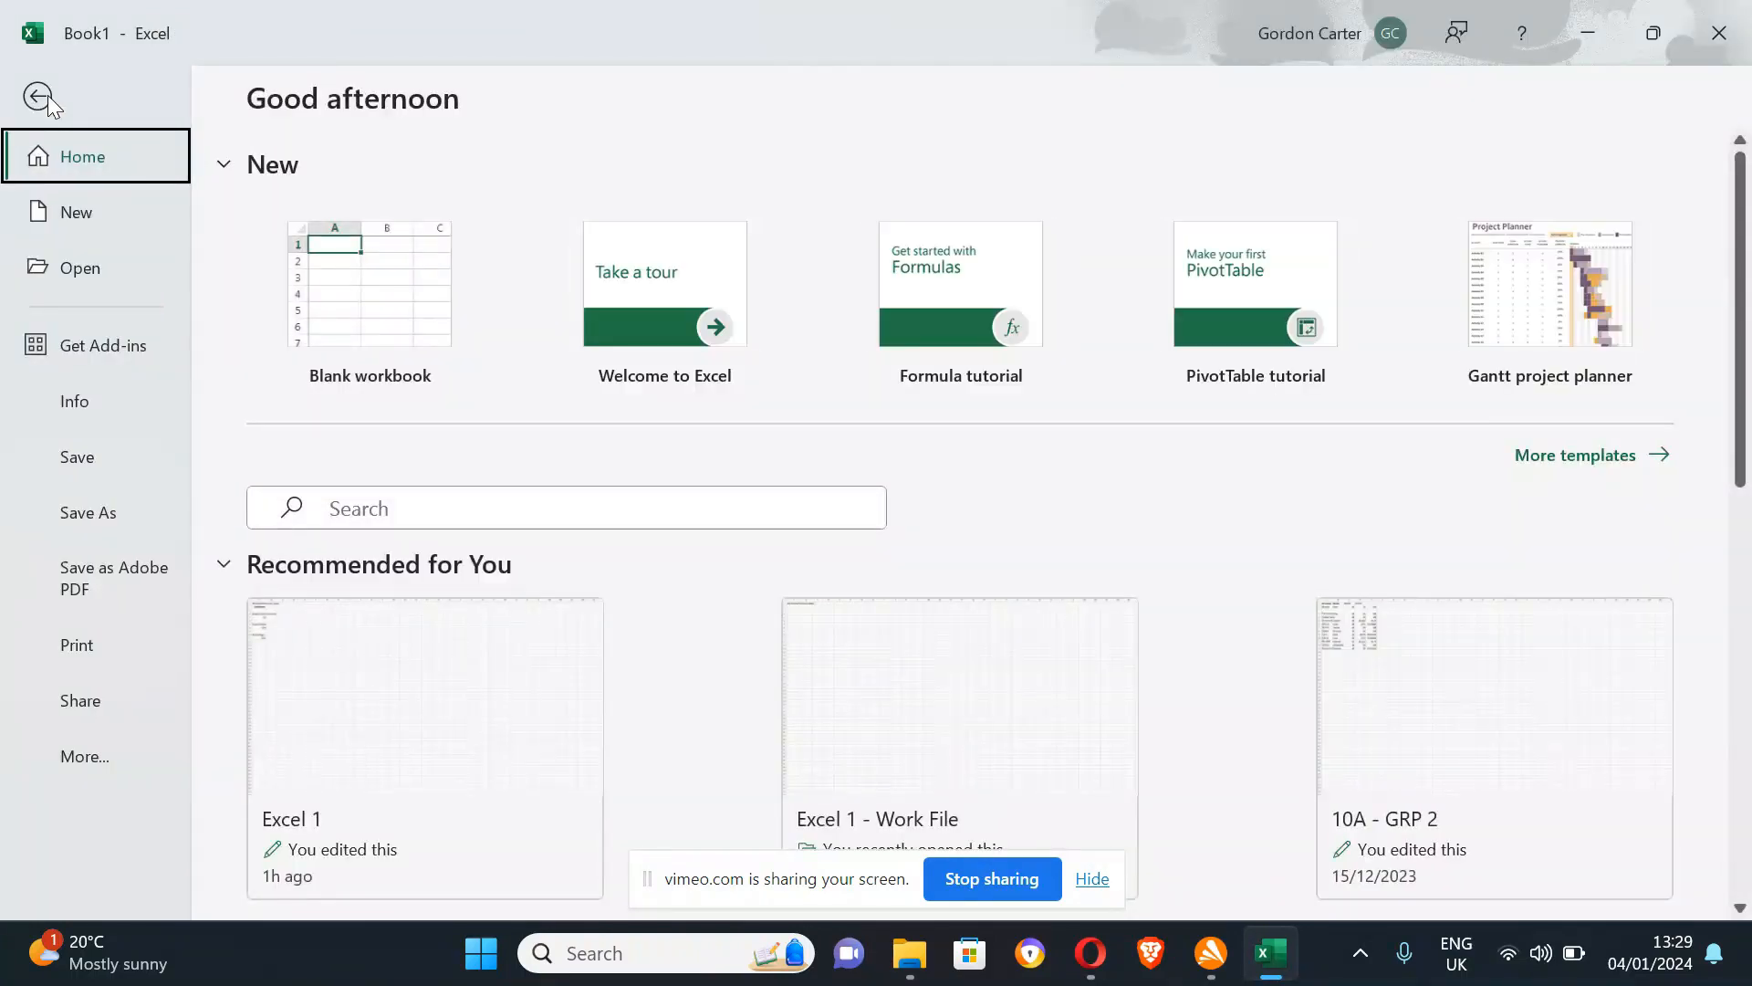
pyautogui.click(92, 461)
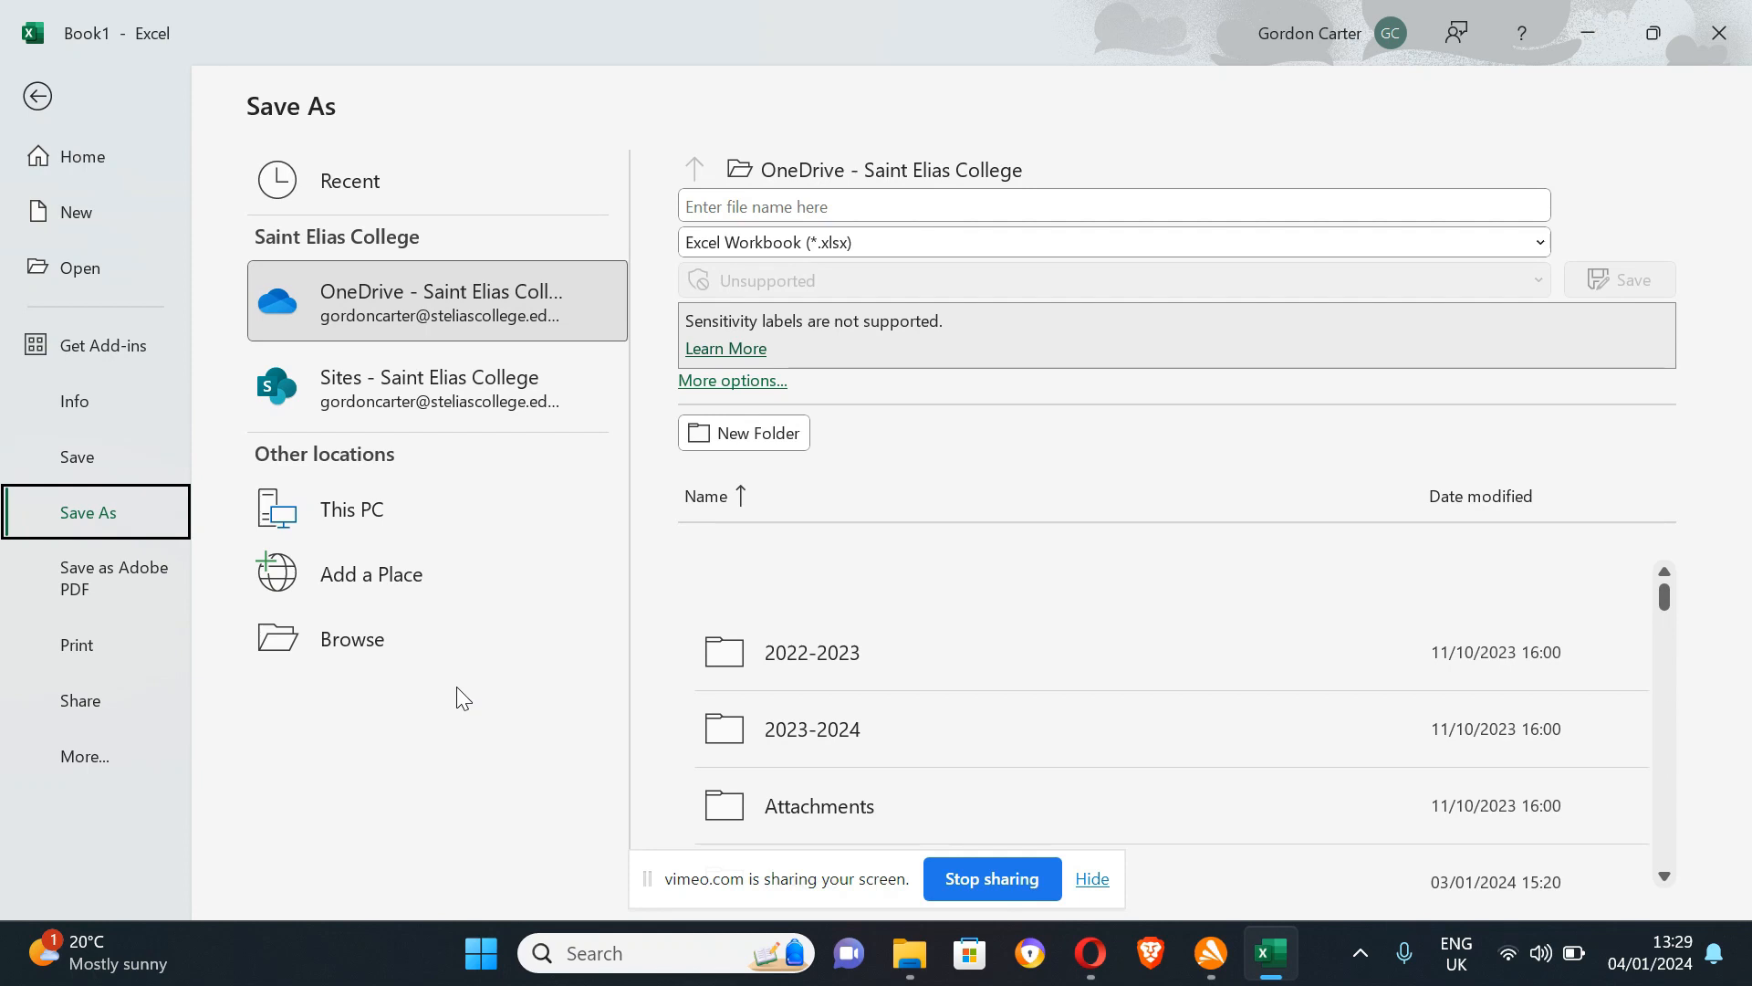
pyautogui.click(354, 644)
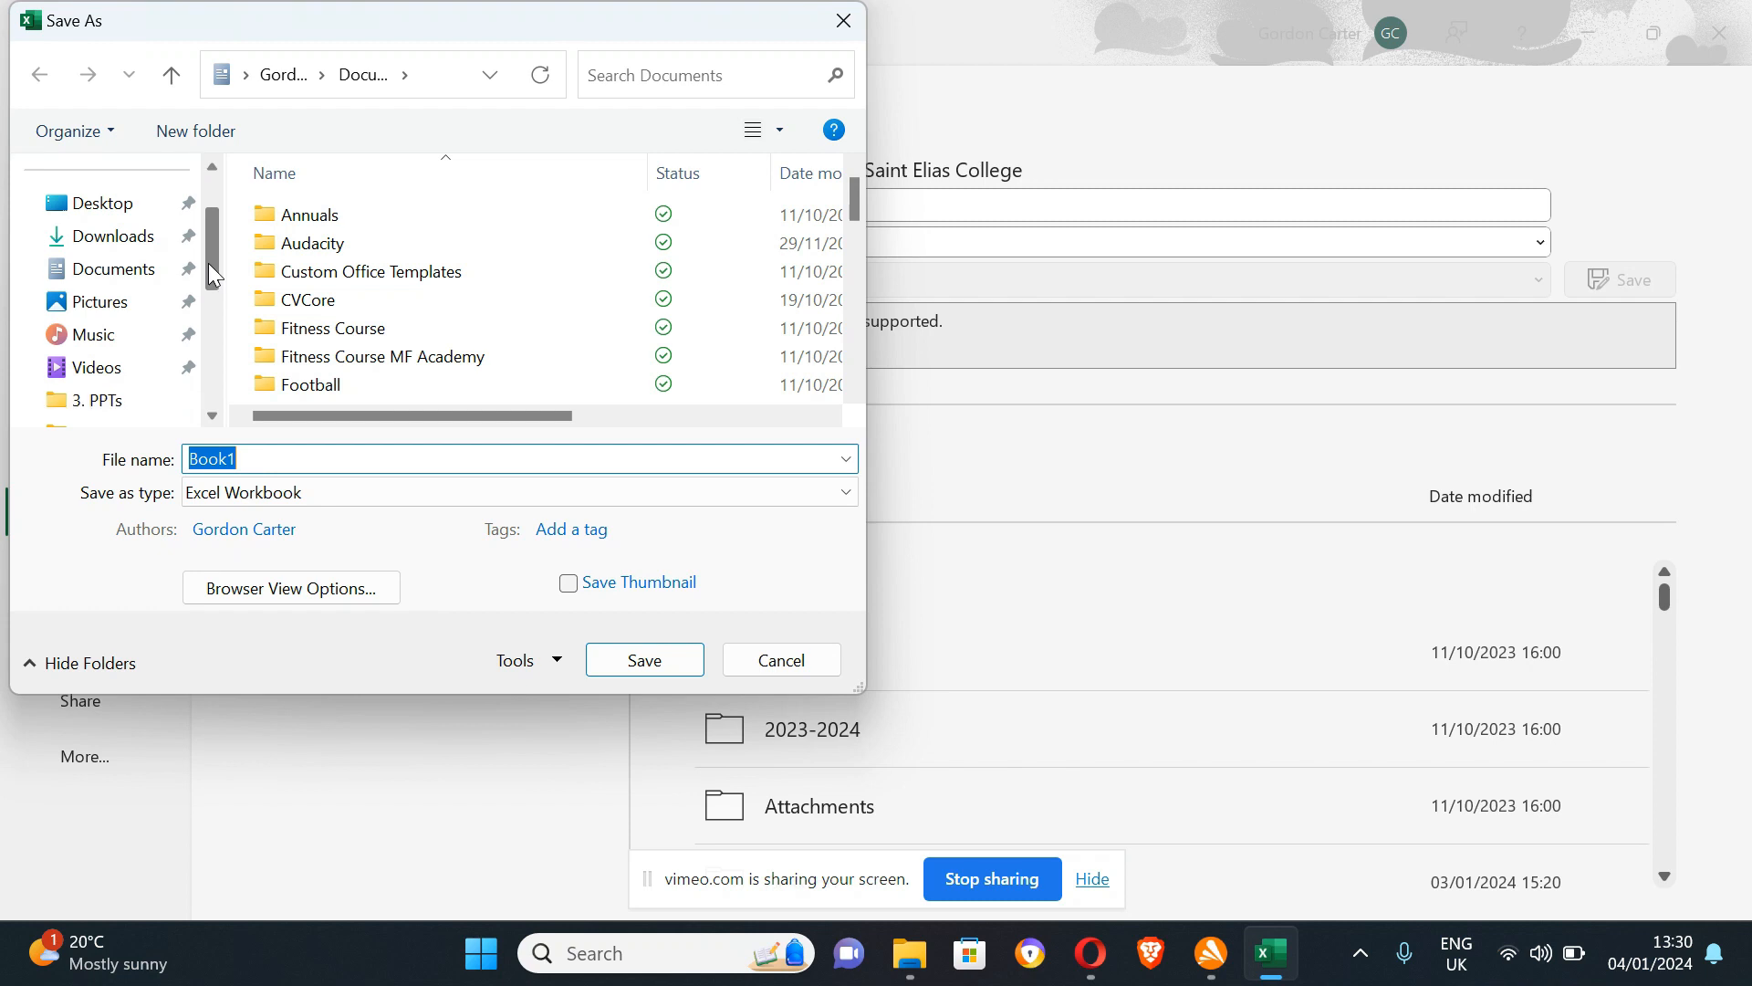
pyautogui.moveTo(208, 263); pyautogui.dragTo(210, 241)
pyautogui.click(146, 334)
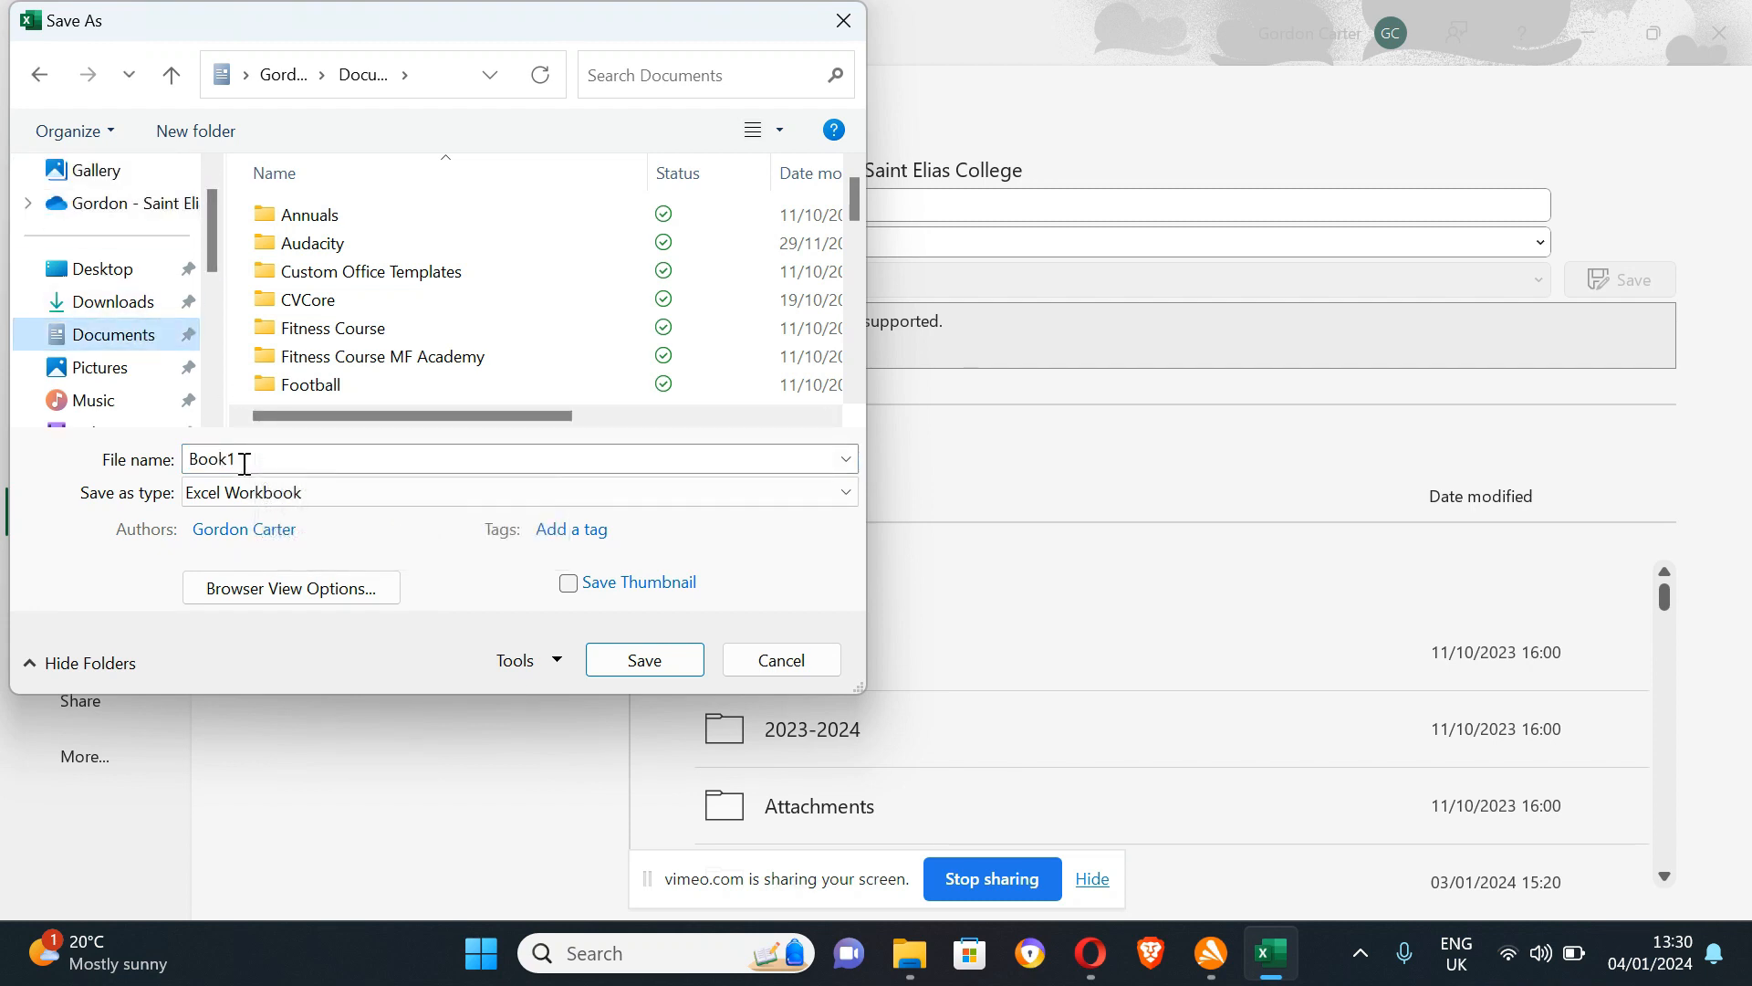
# Name the file Football Spreadsheet and save it as an Excel Workbook.
pyautogui.doubleClick(244, 463)
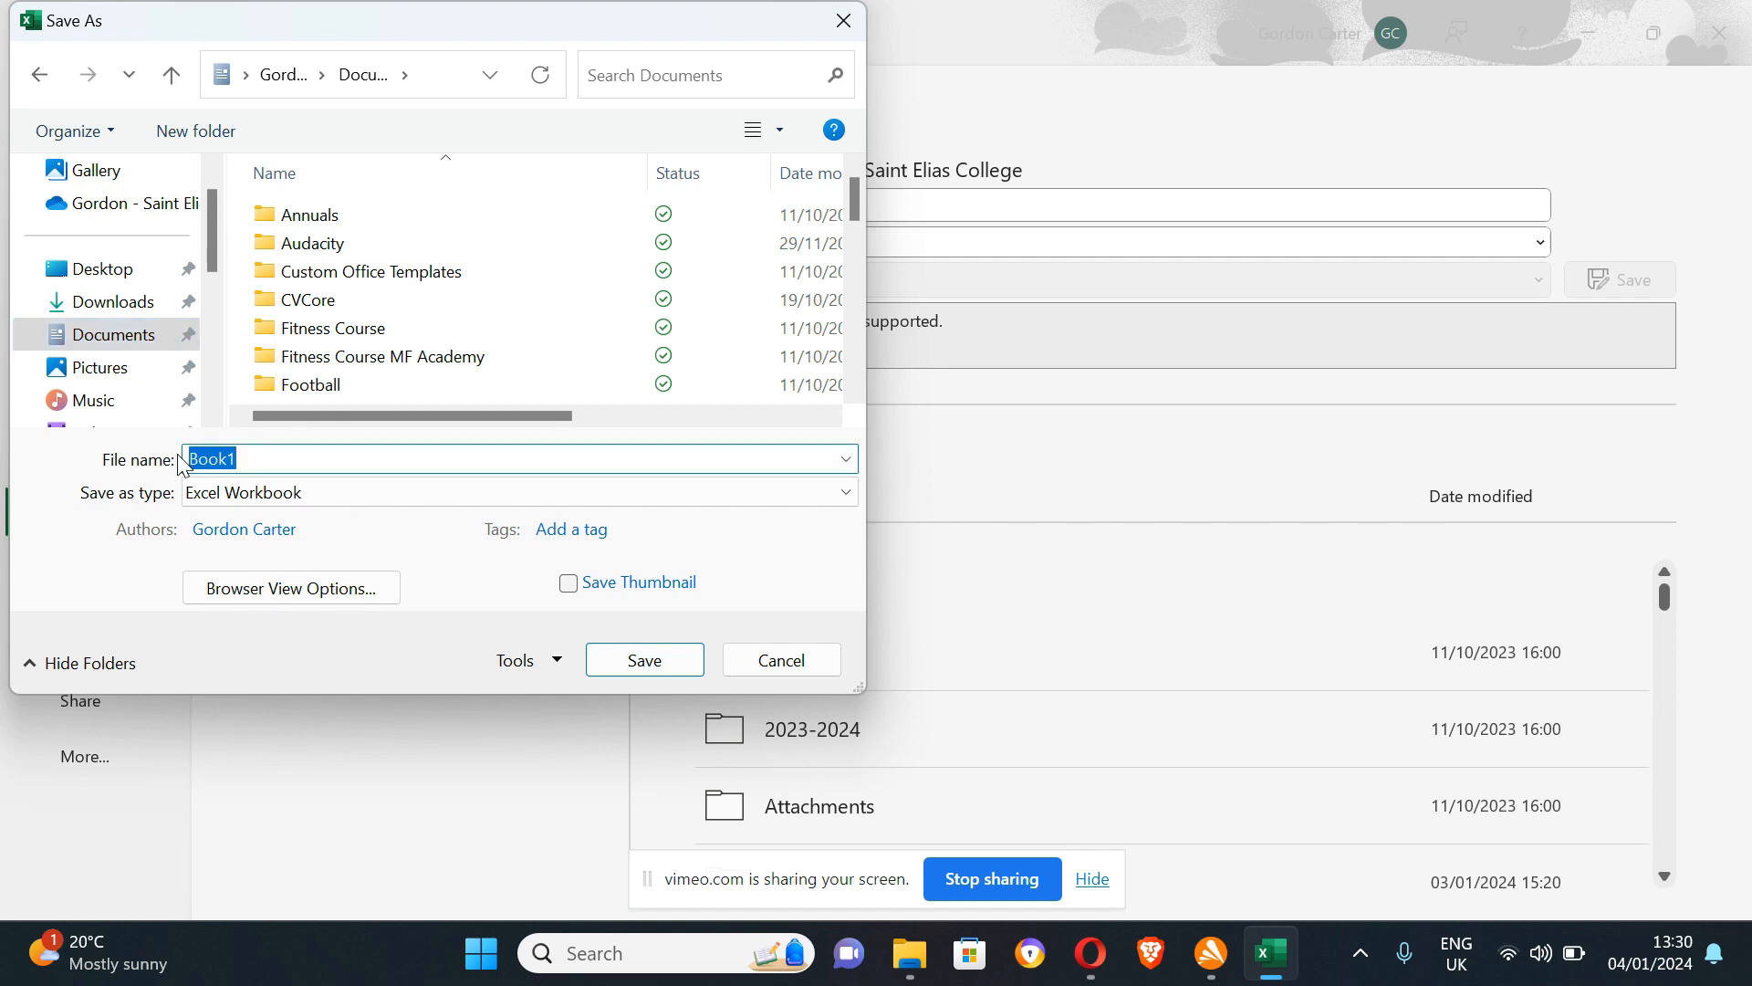
pyautogui.write('Foot')
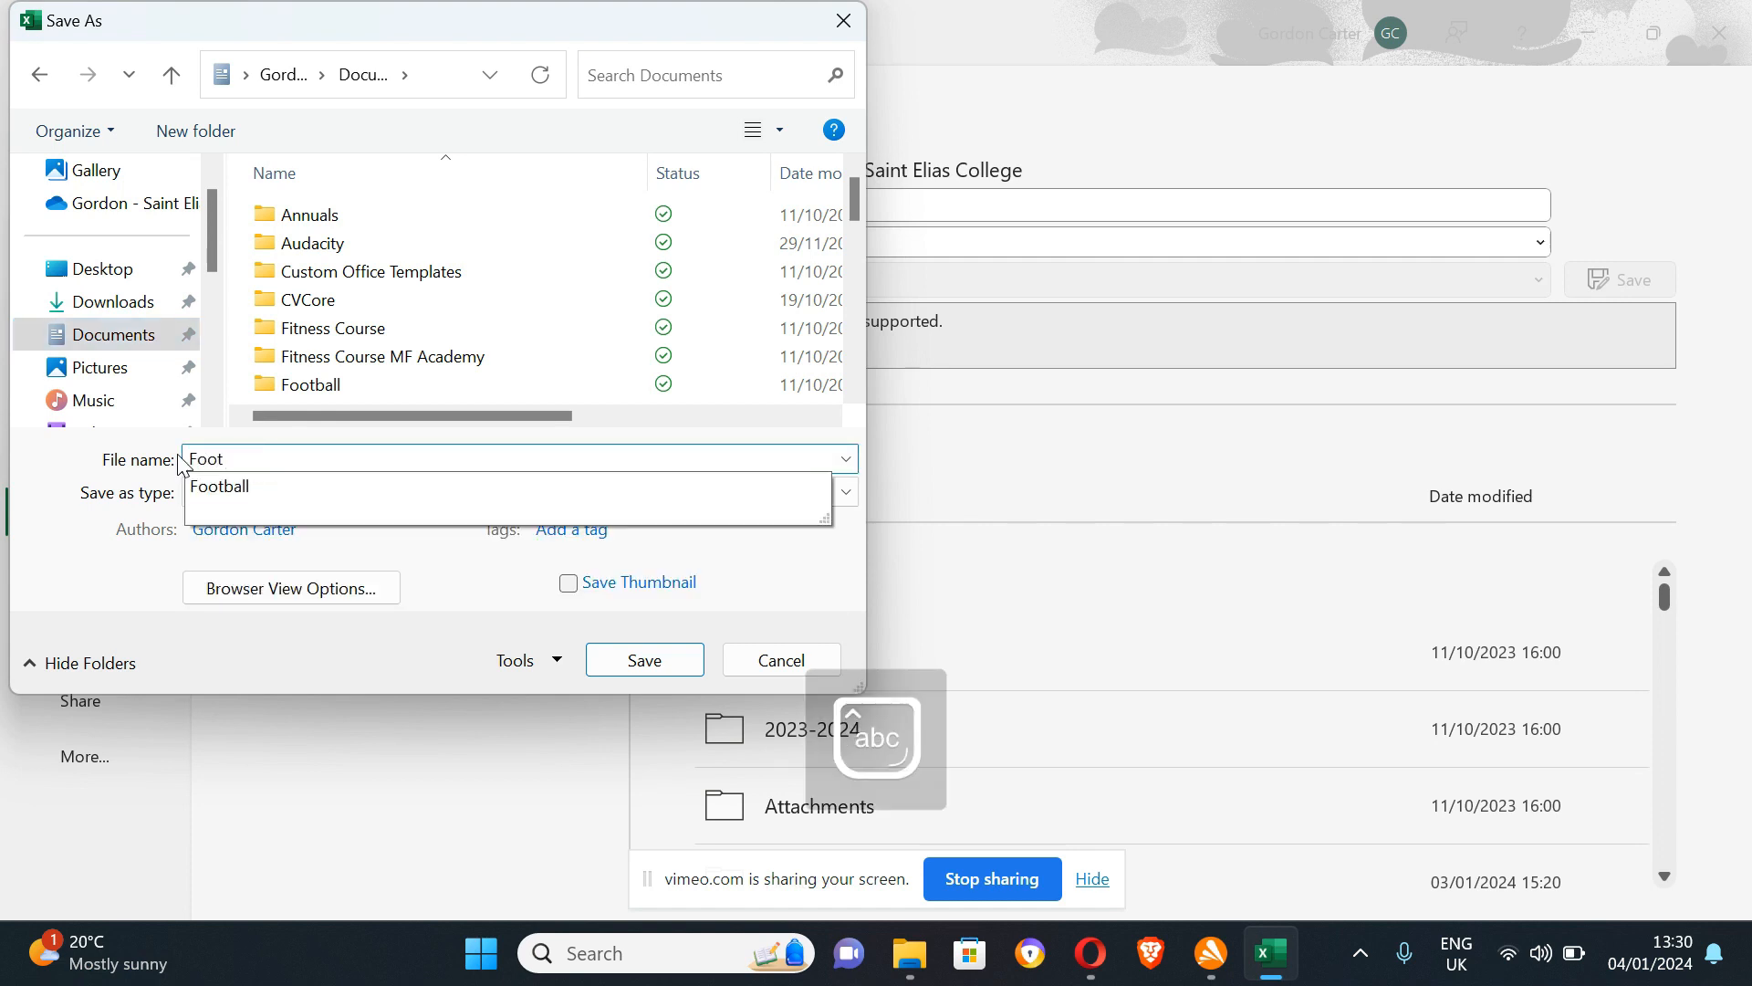
pyautogui.write('ball Ex')
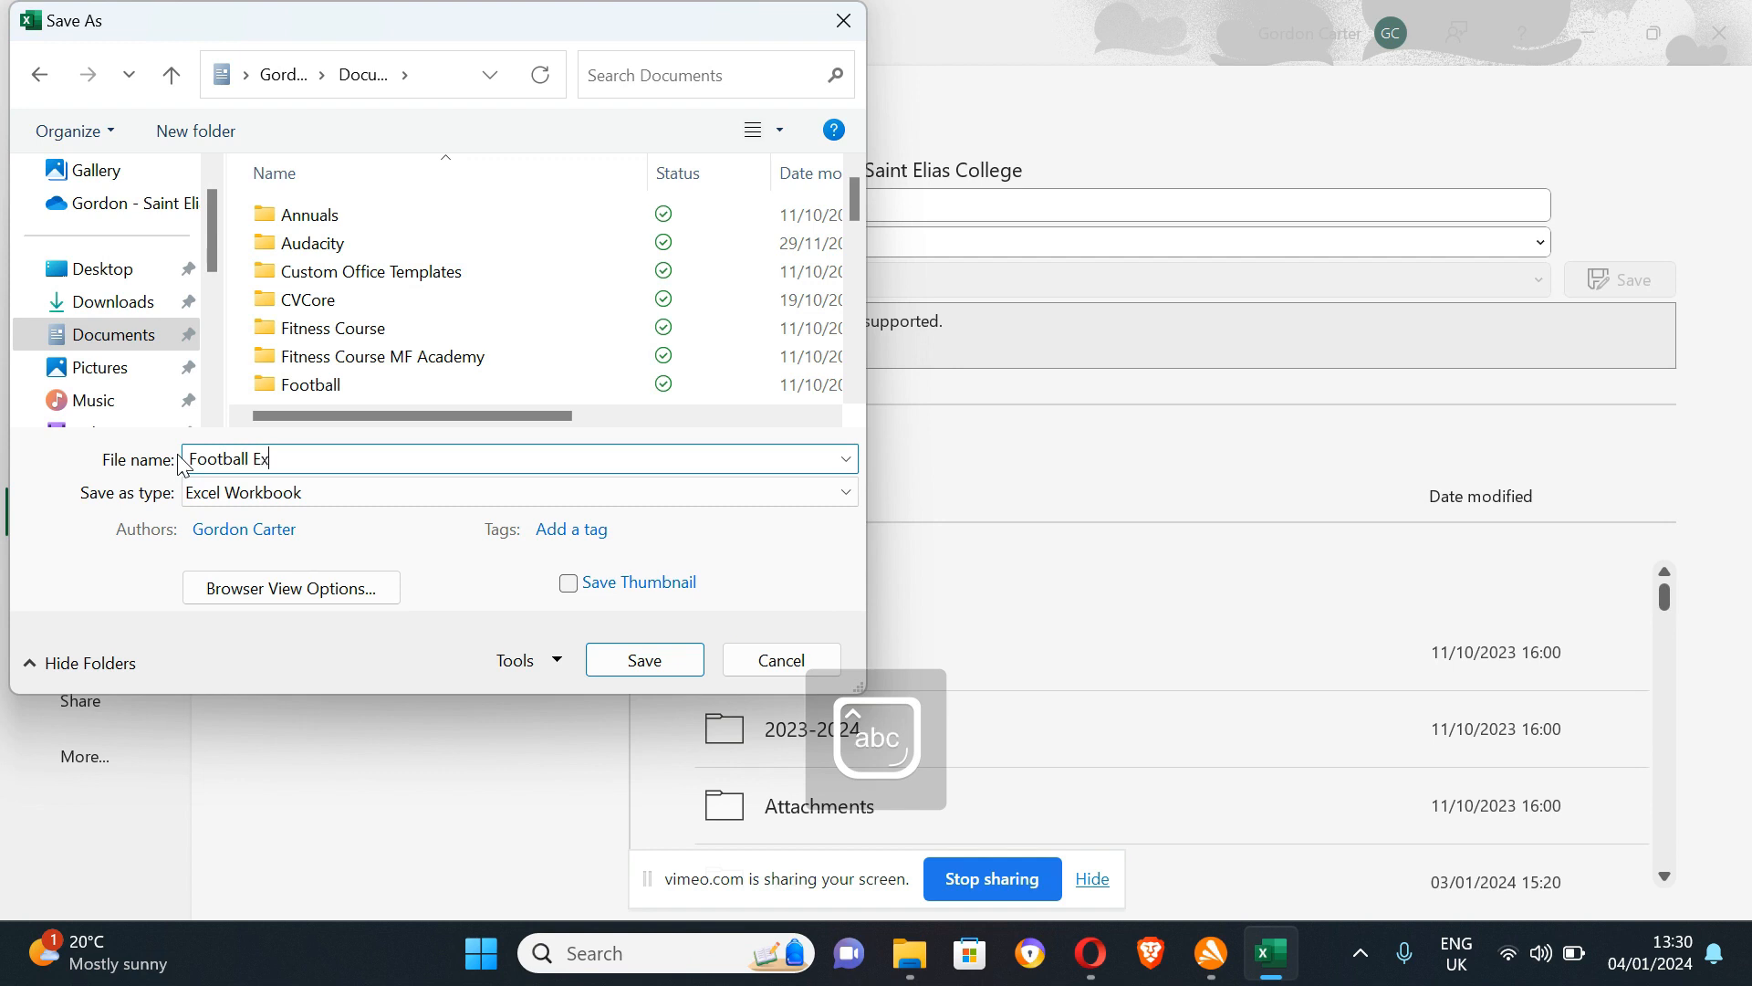
pyautogui.write('ce')
pyautogui.press('BackSpace')
pyautogui.press('BackSpace')
pyautogui.press('BackSpace')
pyautogui.press('capslock')
pyautogui.press('BackSpace')
pyautogui.write('S')
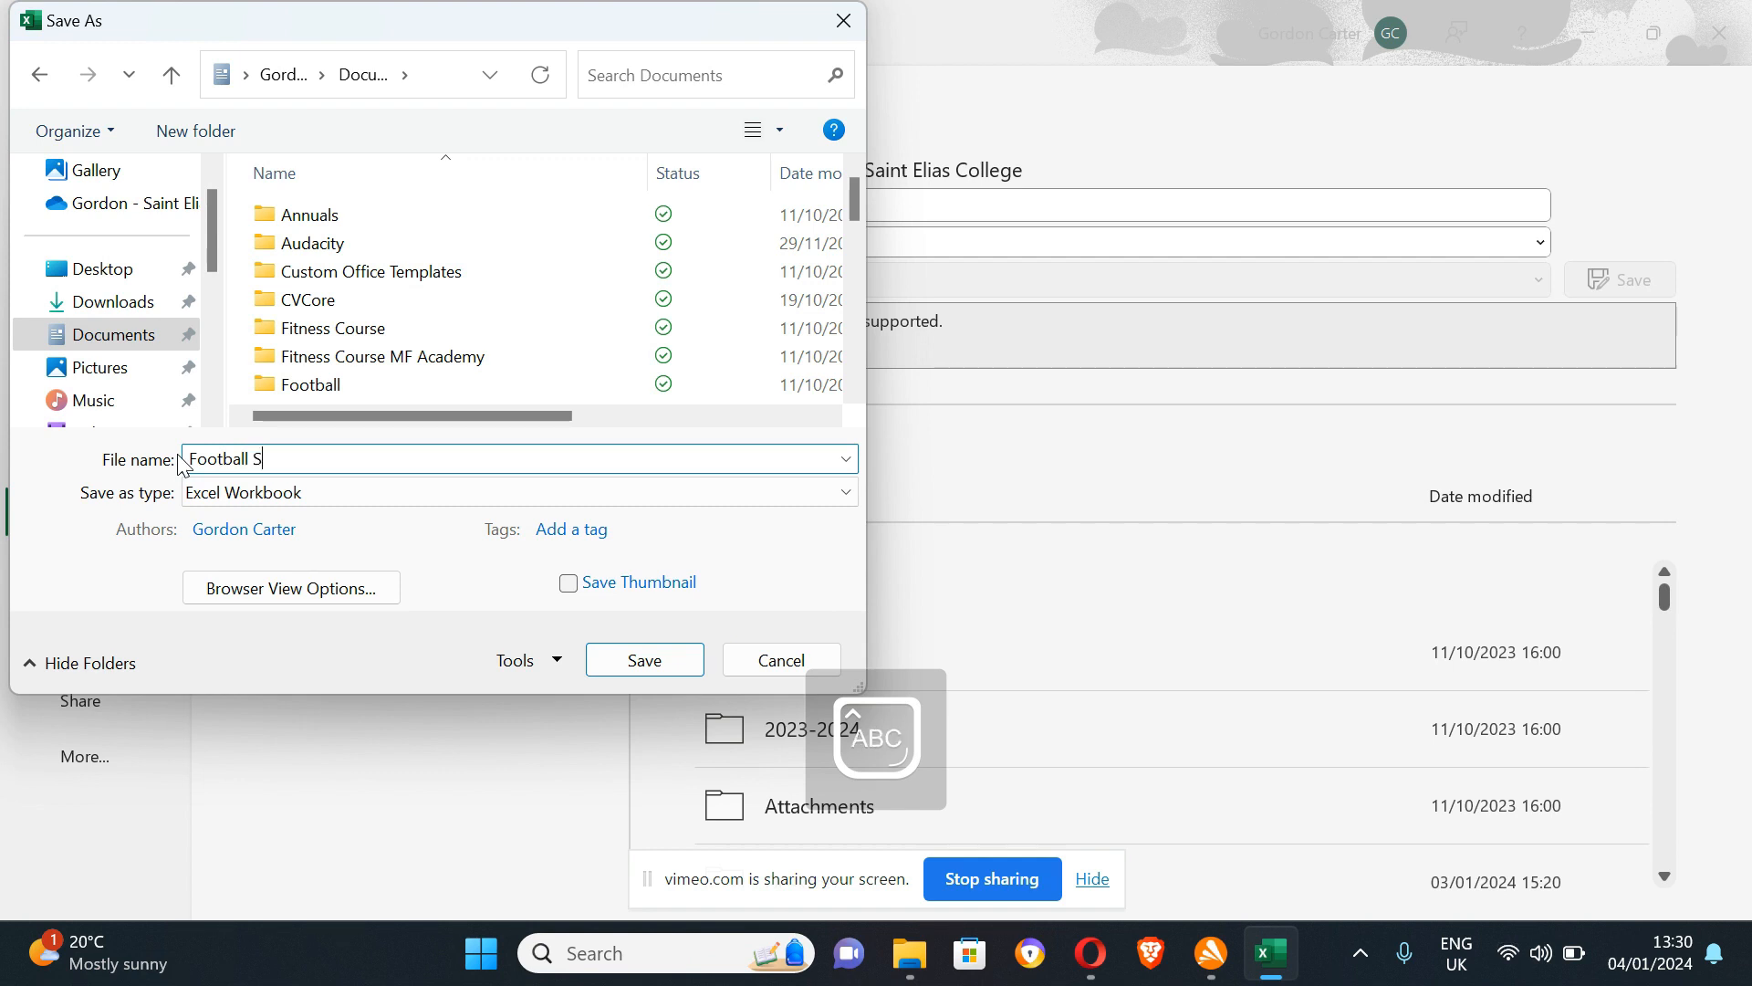
pyautogui.press('capslock')
pyautogui.write('preadsheet')
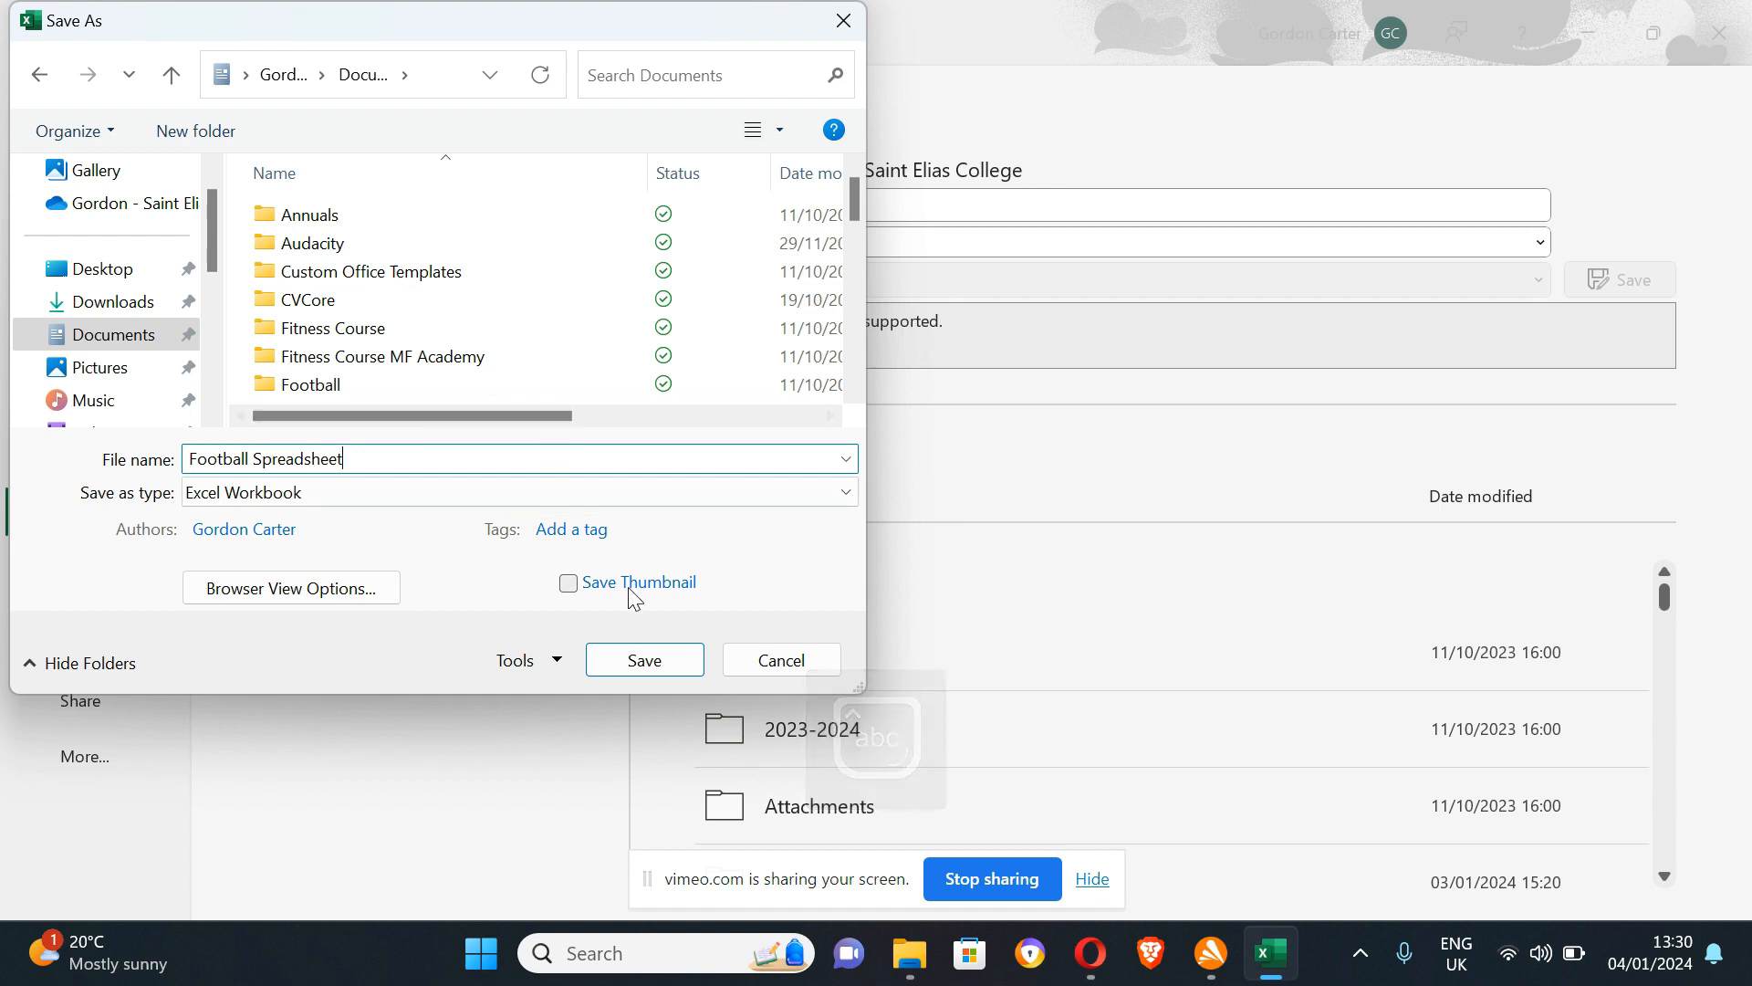
pyautogui.click(672, 665)
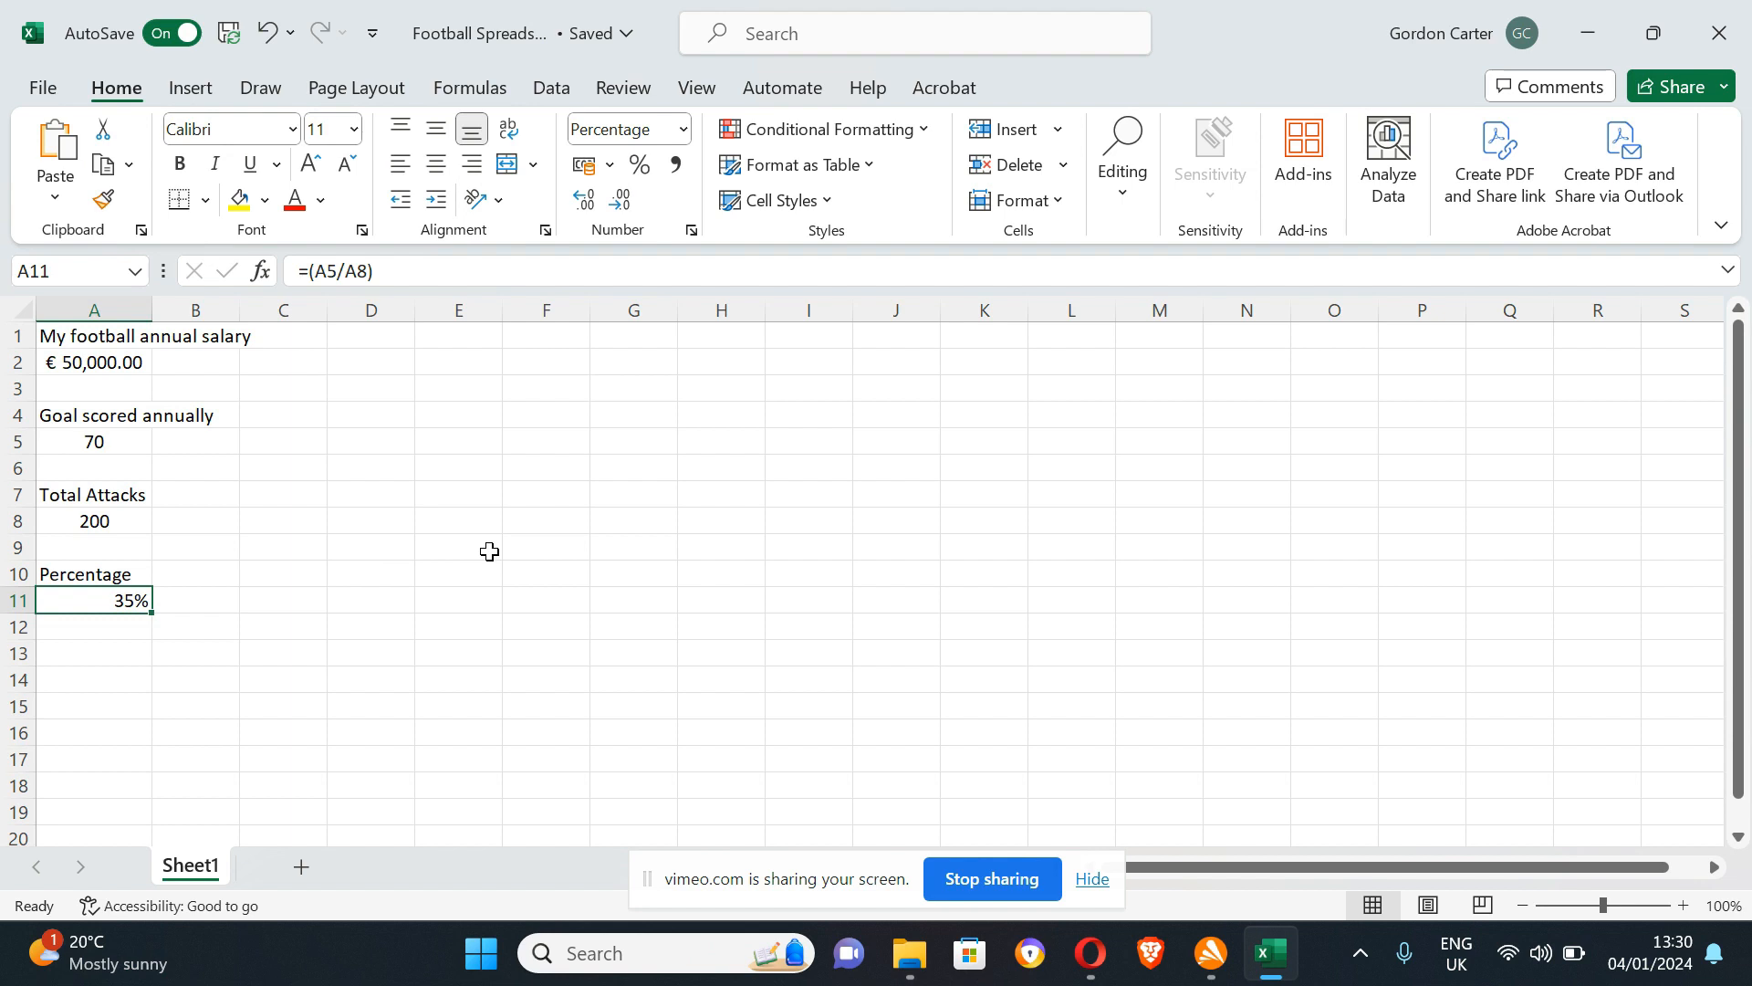
# Save the workbook again and add a second worksheet after Sheet1.
pyautogui.click(228, 39)
pyautogui.click(302, 869)
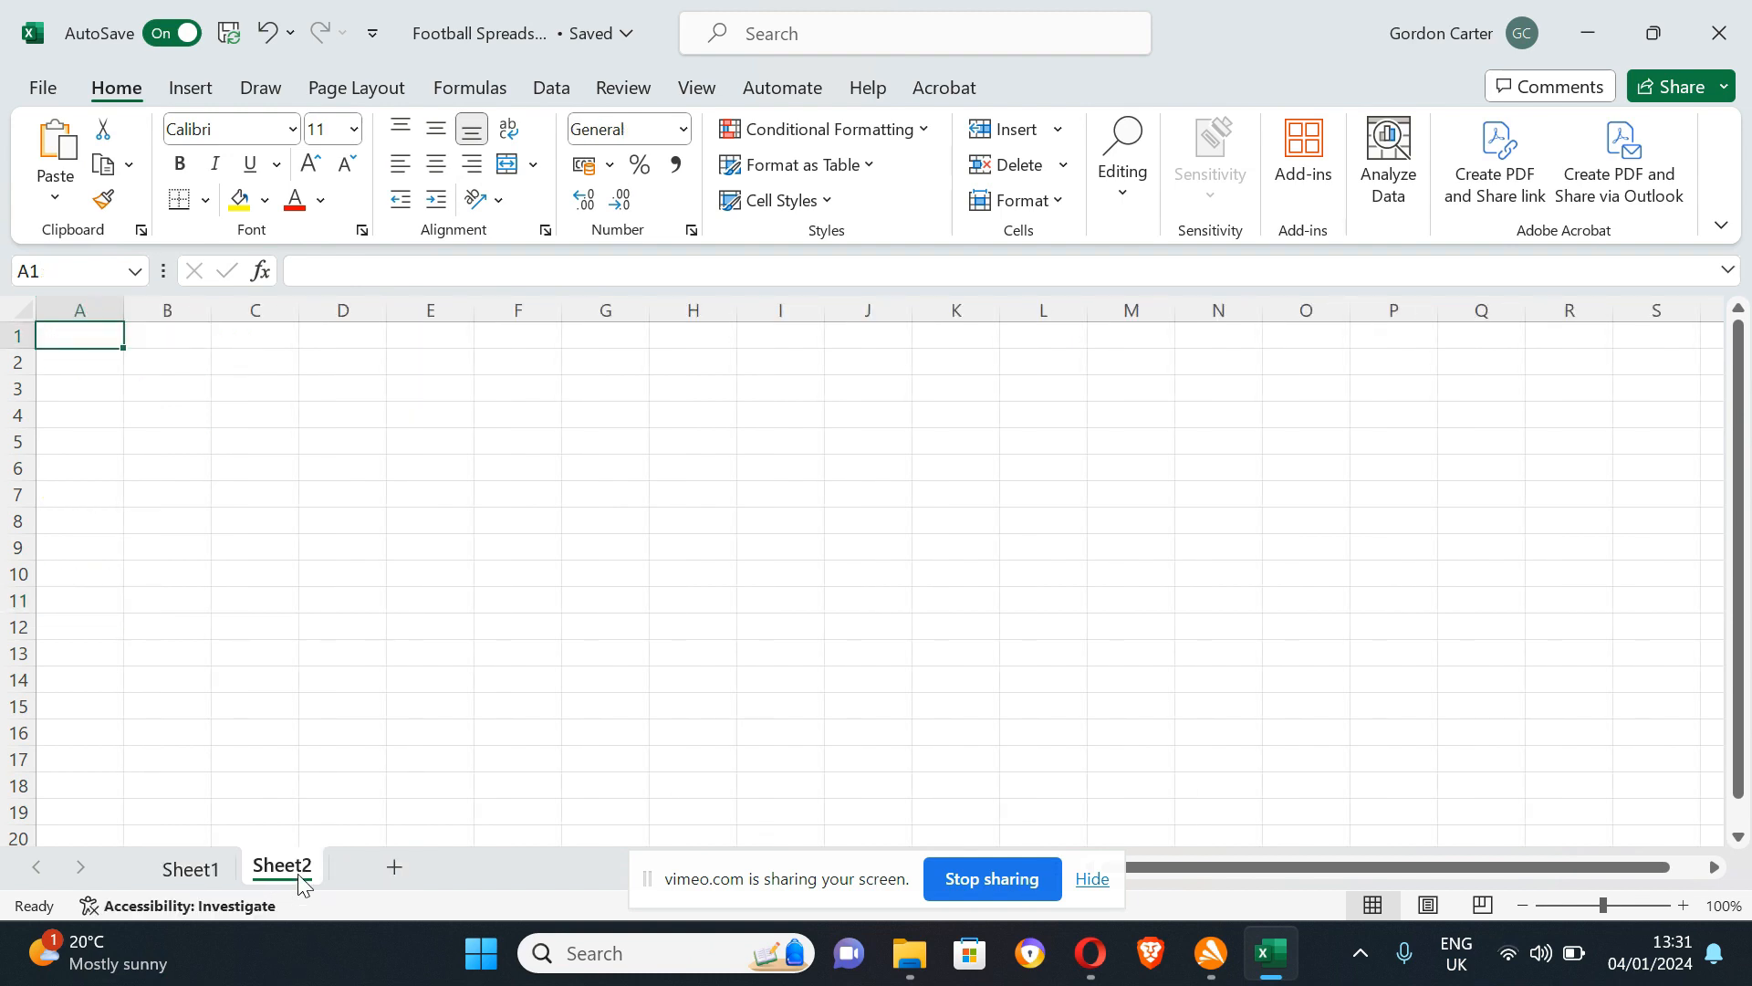
# Go back to Sheet1 and rename it Performance.
pyautogui.click(179, 873)
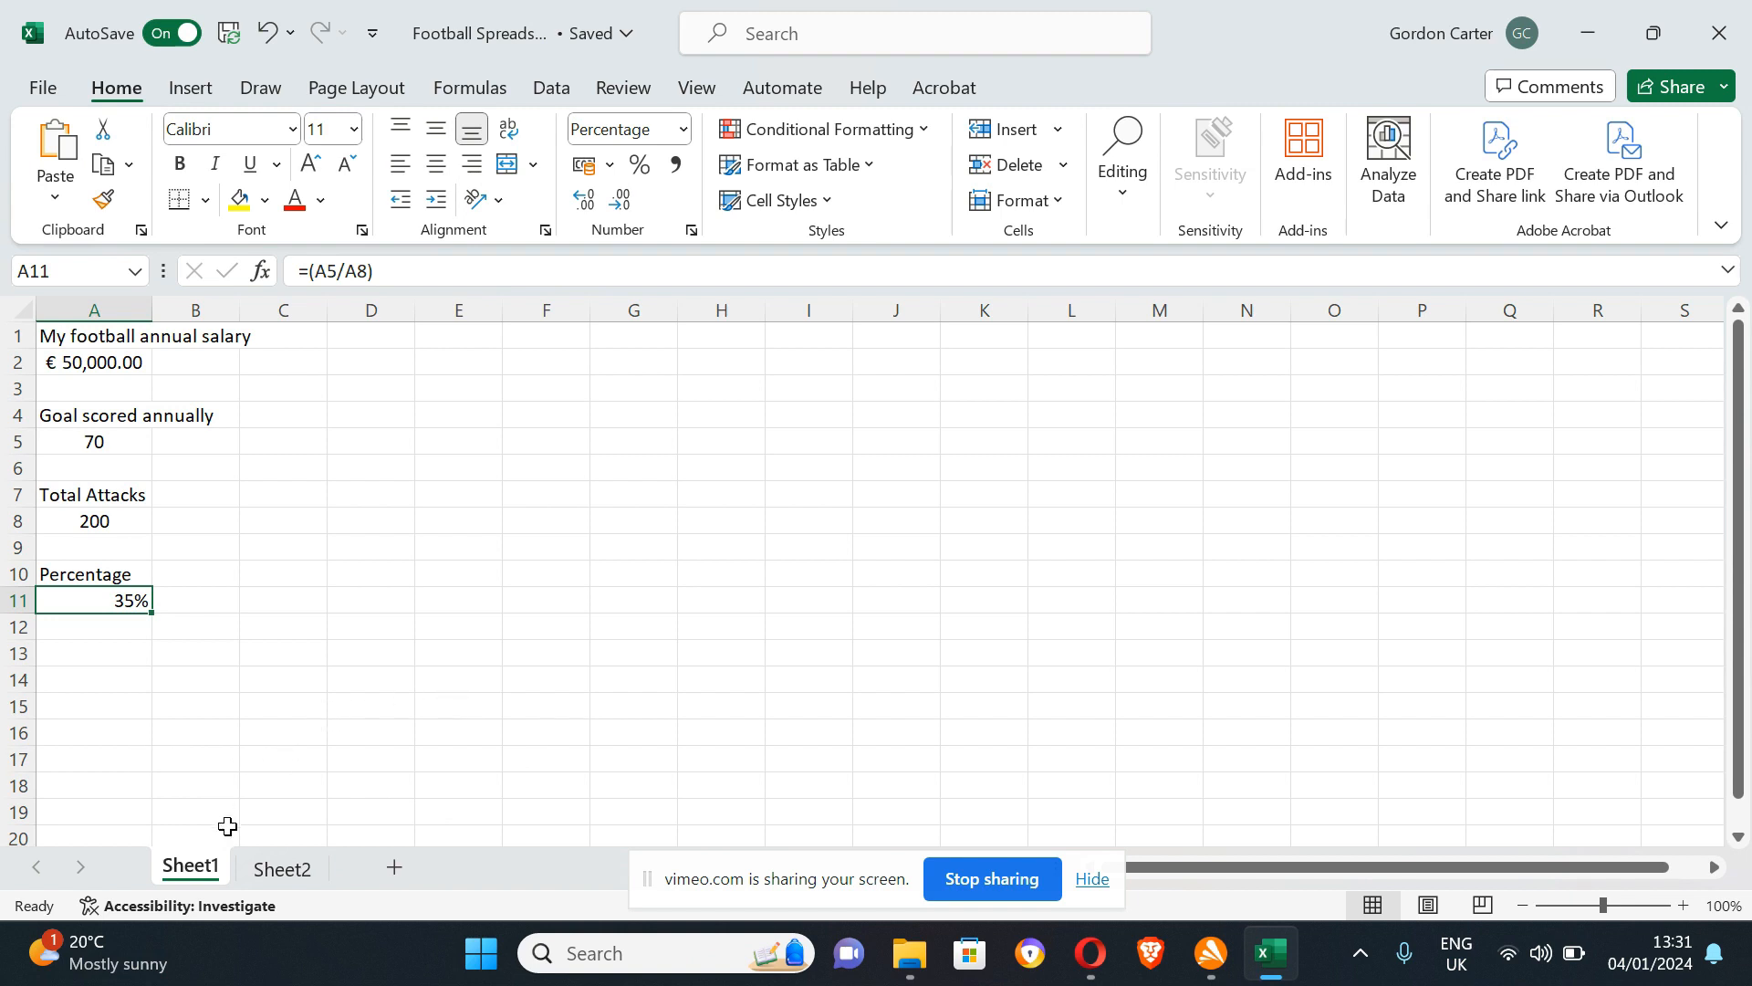
pyautogui.rightClick(193, 873)
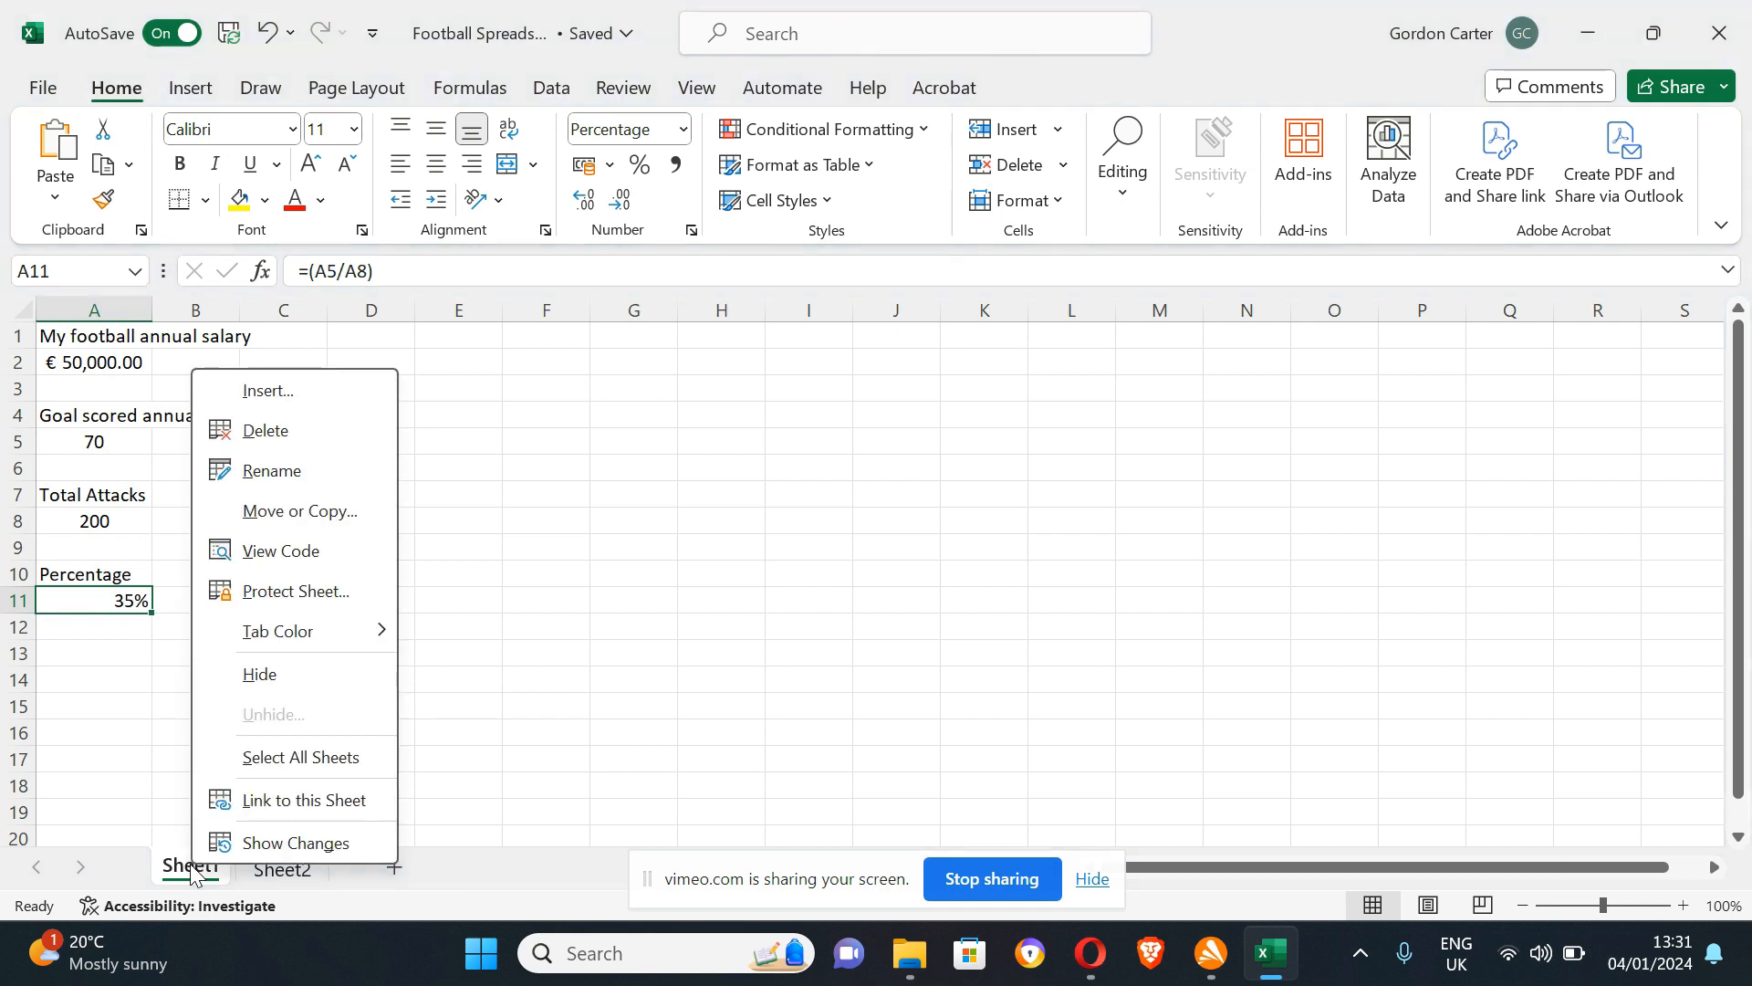
pyautogui.click(314, 471)
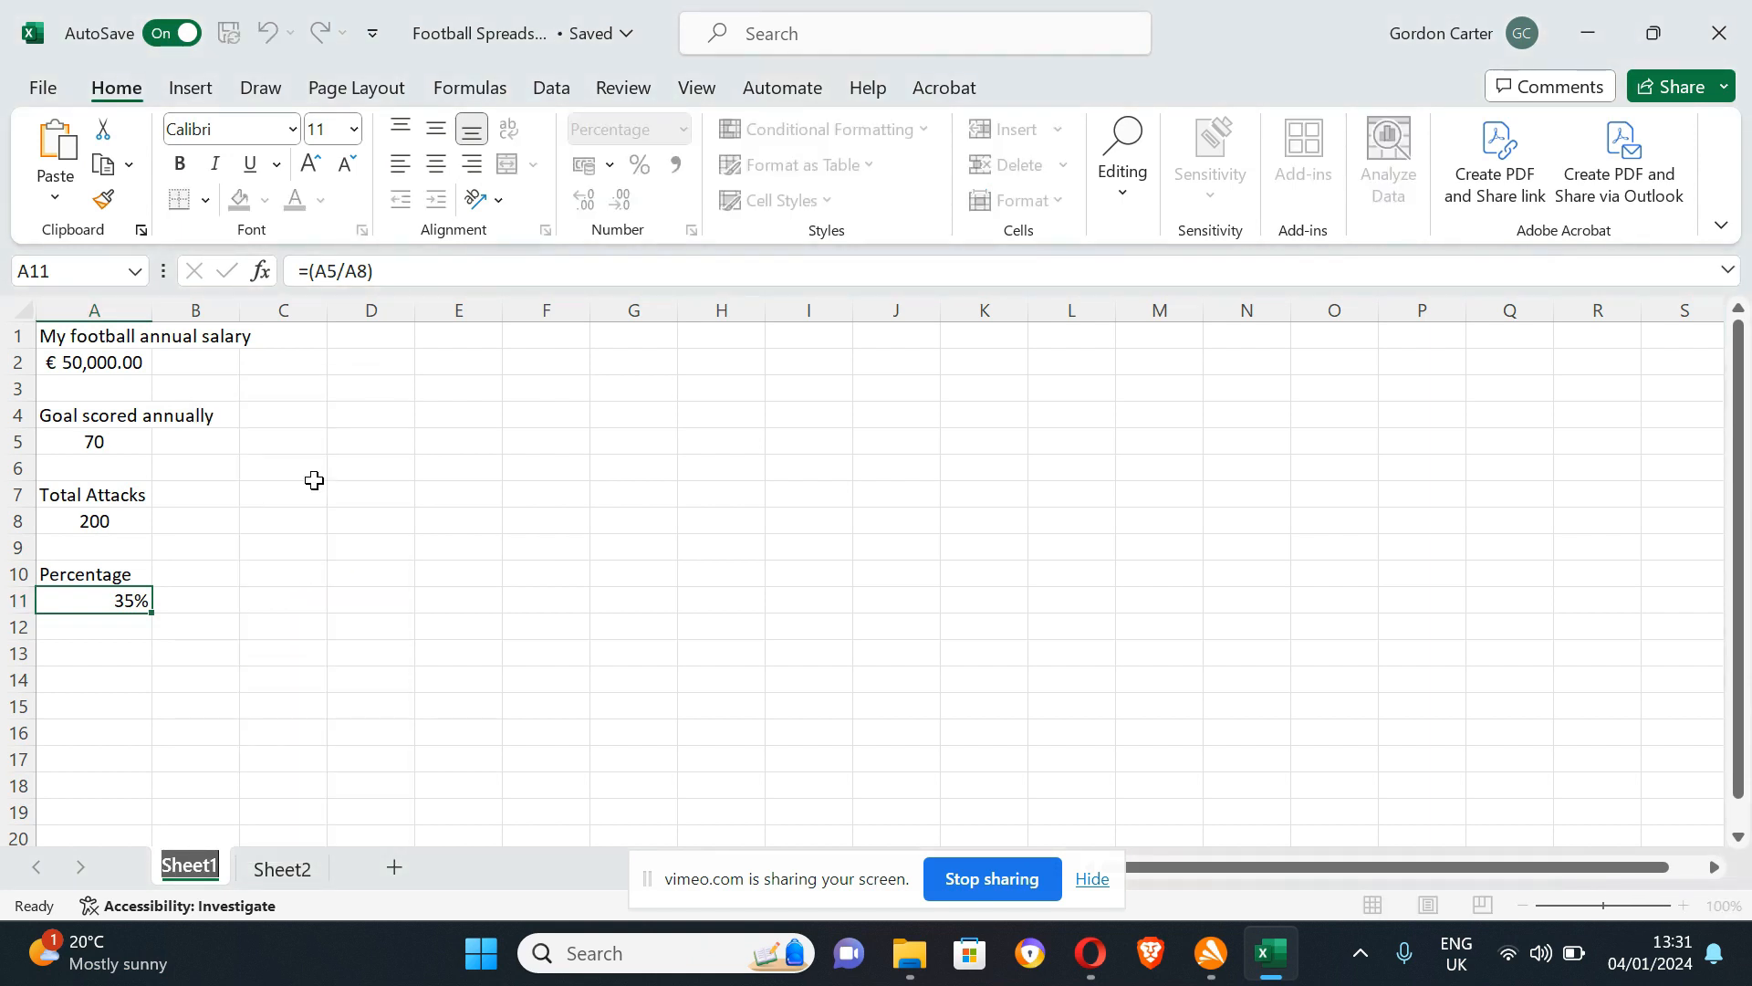
pyautogui.press('capslock')
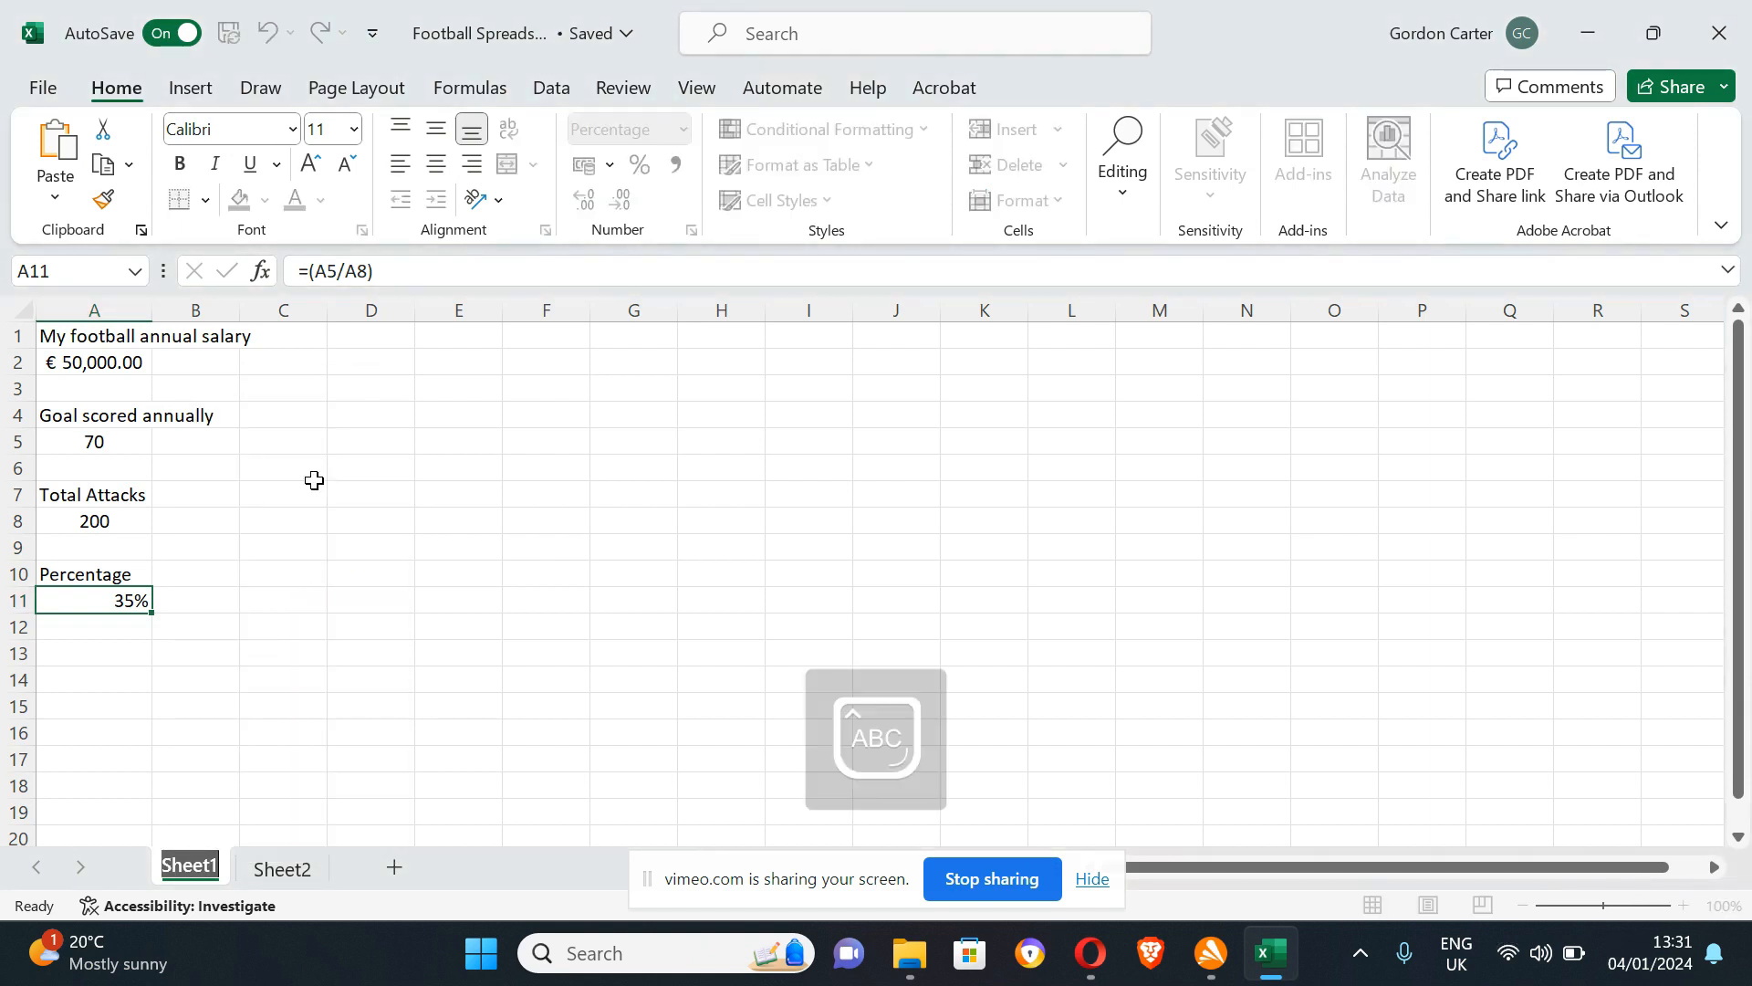
pyautogui.write('Performance')
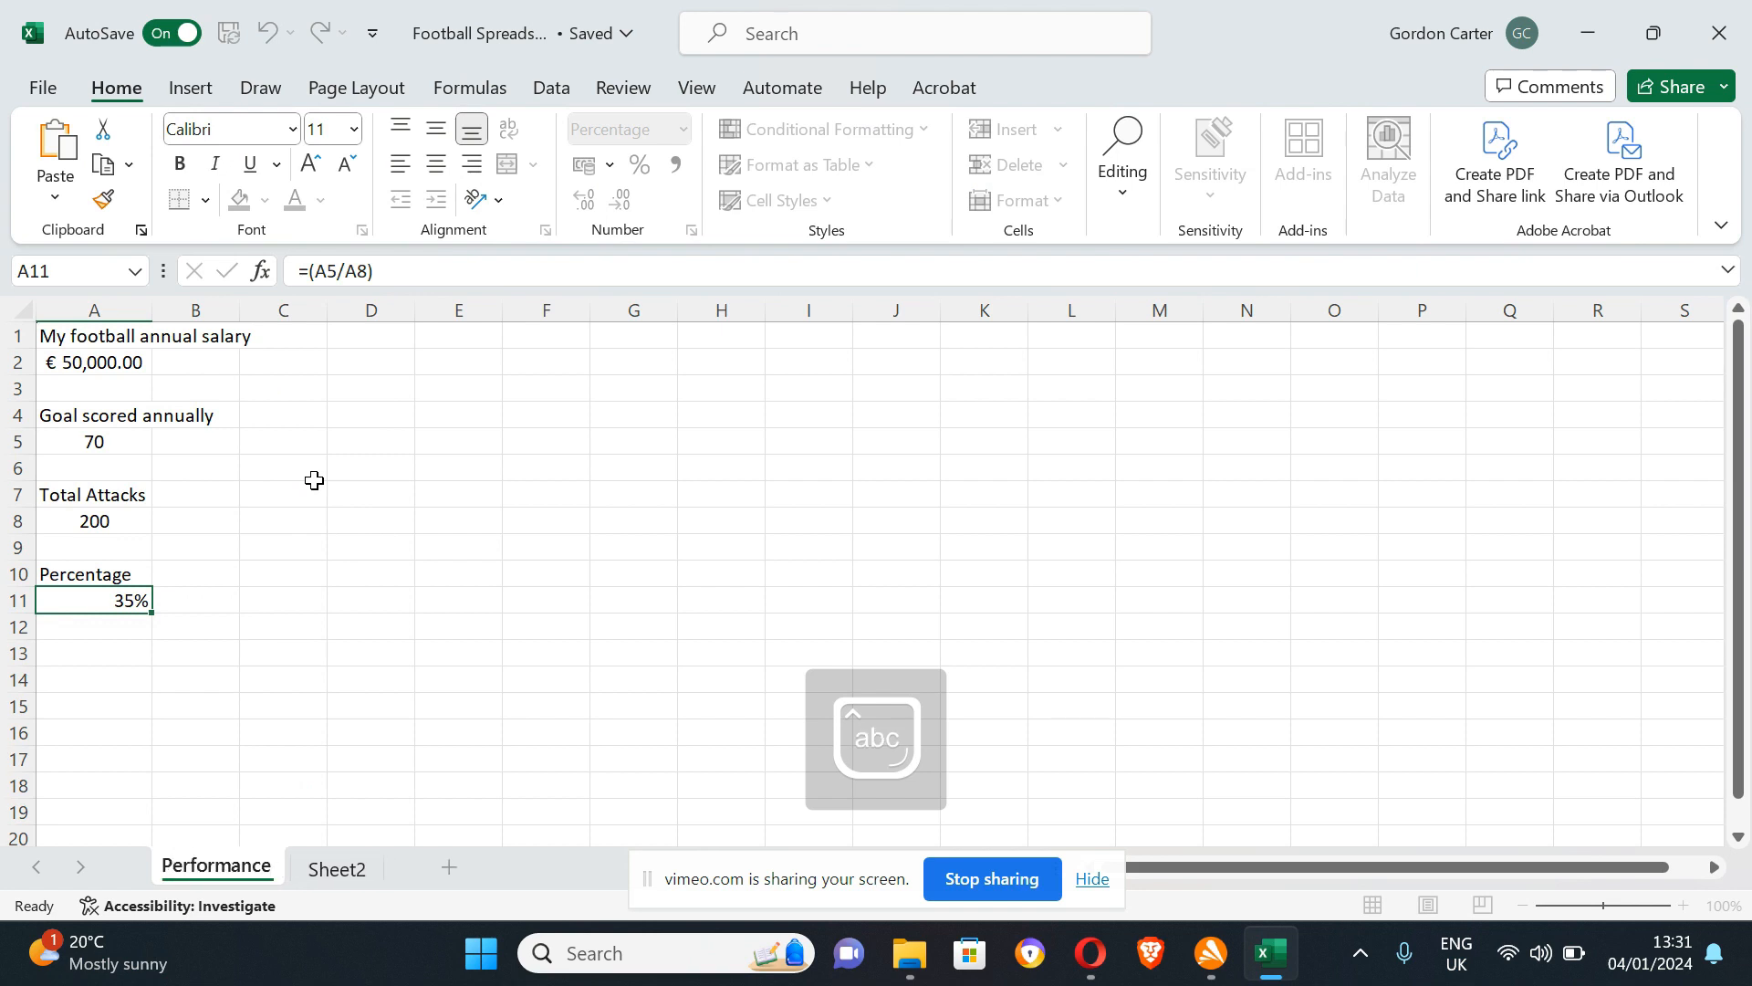
pyautogui.press('Return')
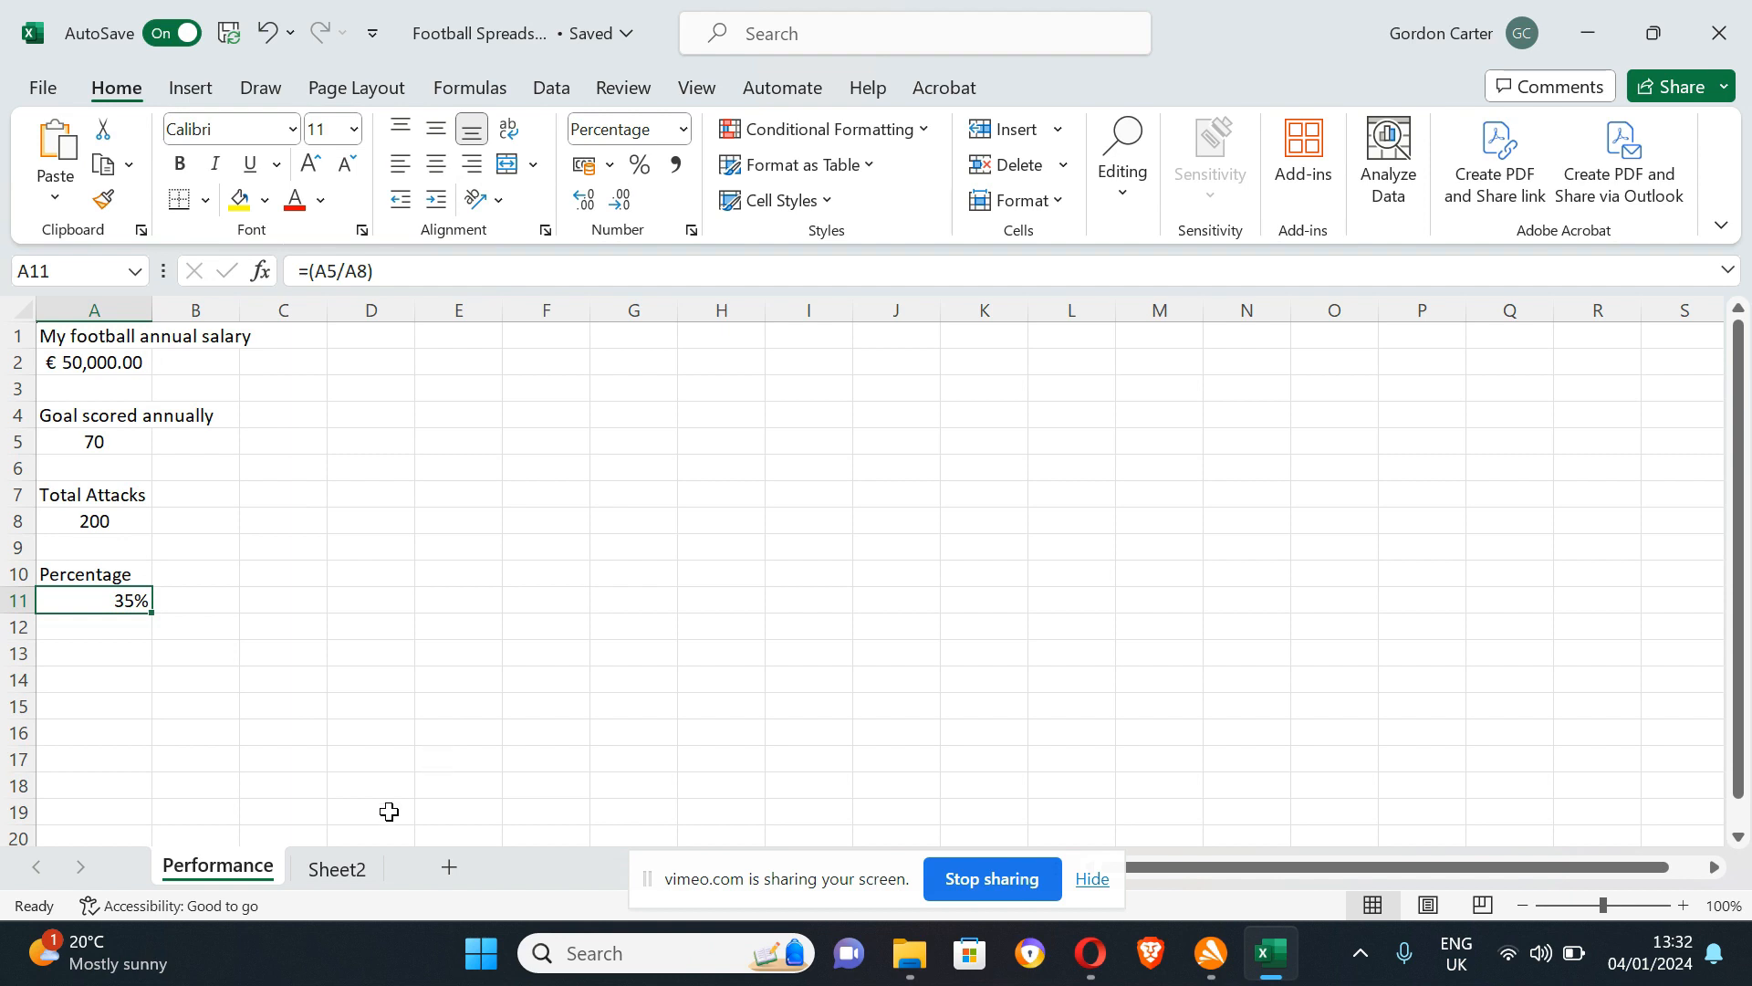
# Switch to Sheet2 and rename it Finances.
pyautogui.click(323, 870)
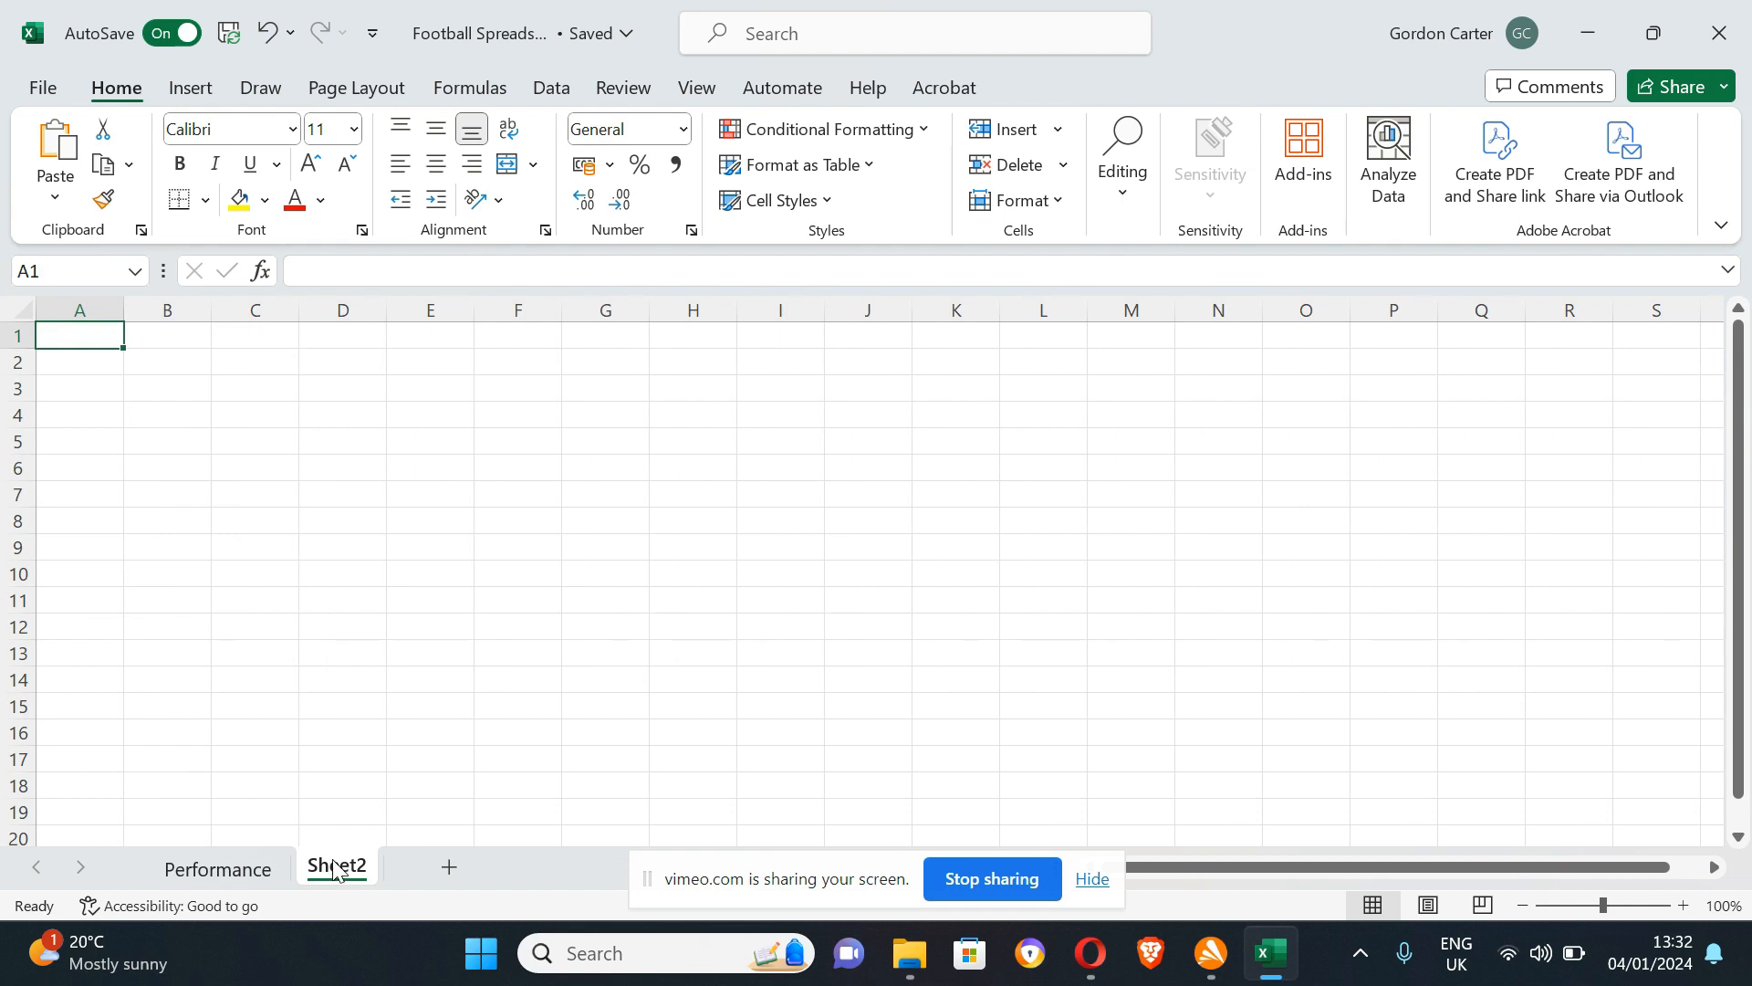
pyautogui.rightClick(334, 869)
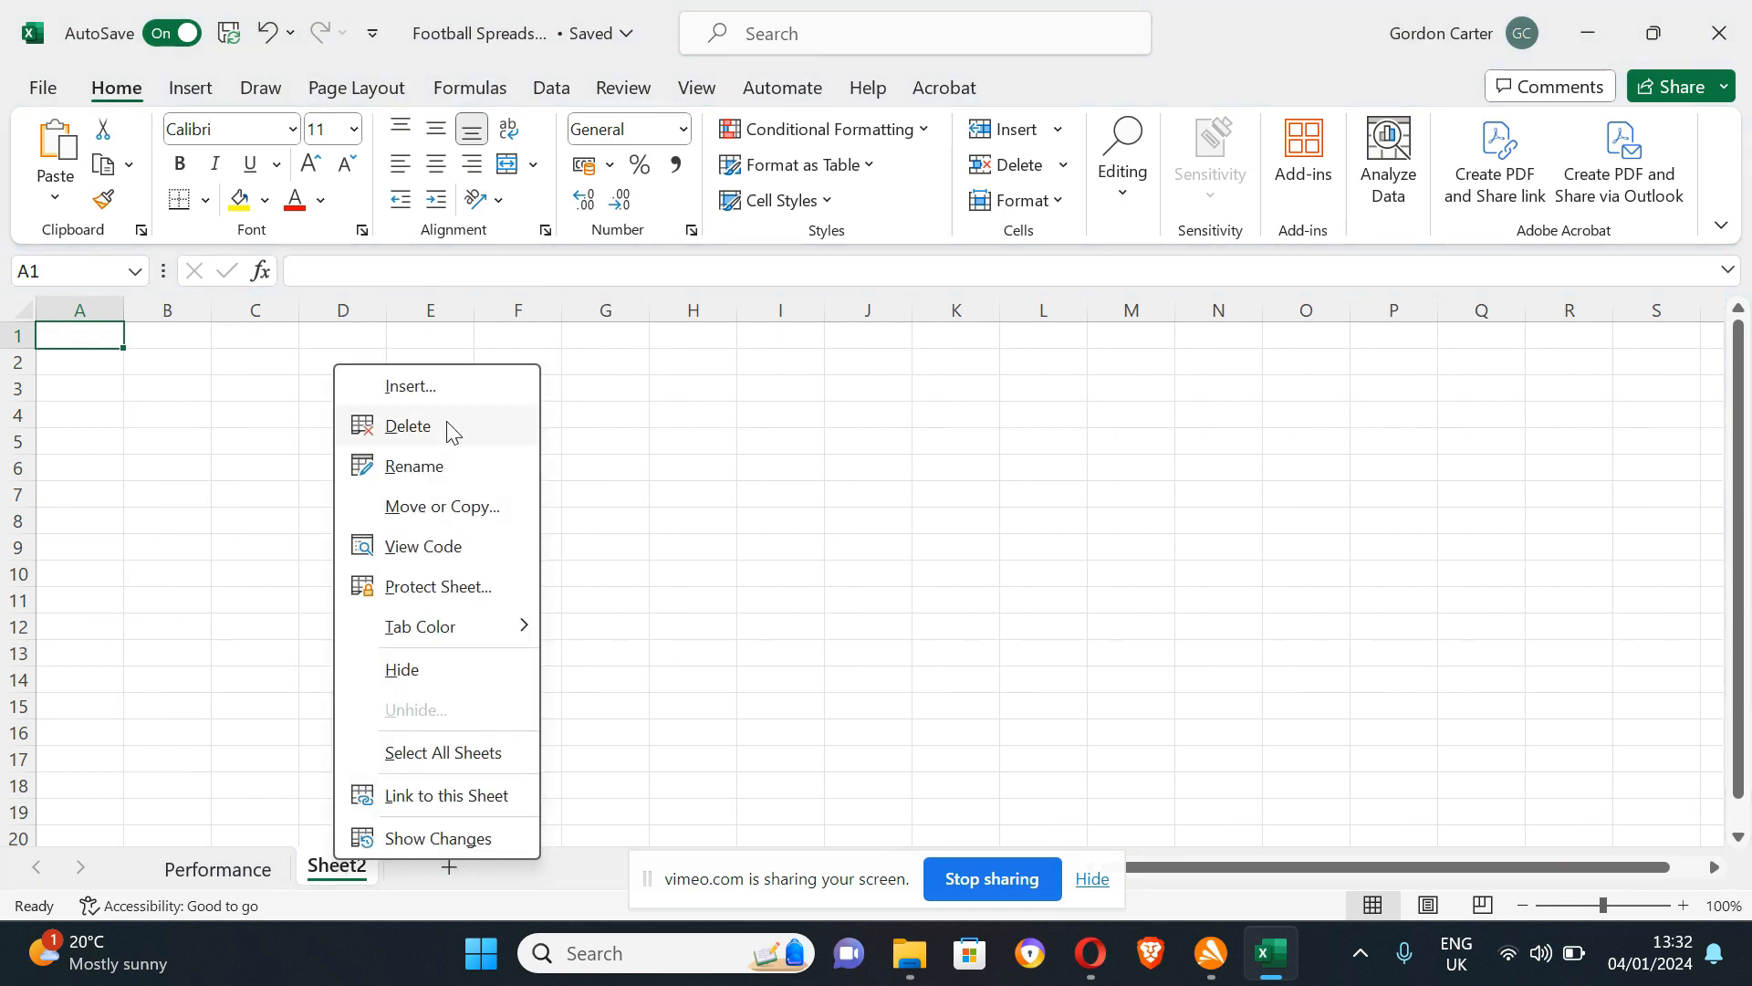
pyautogui.click(415, 466)
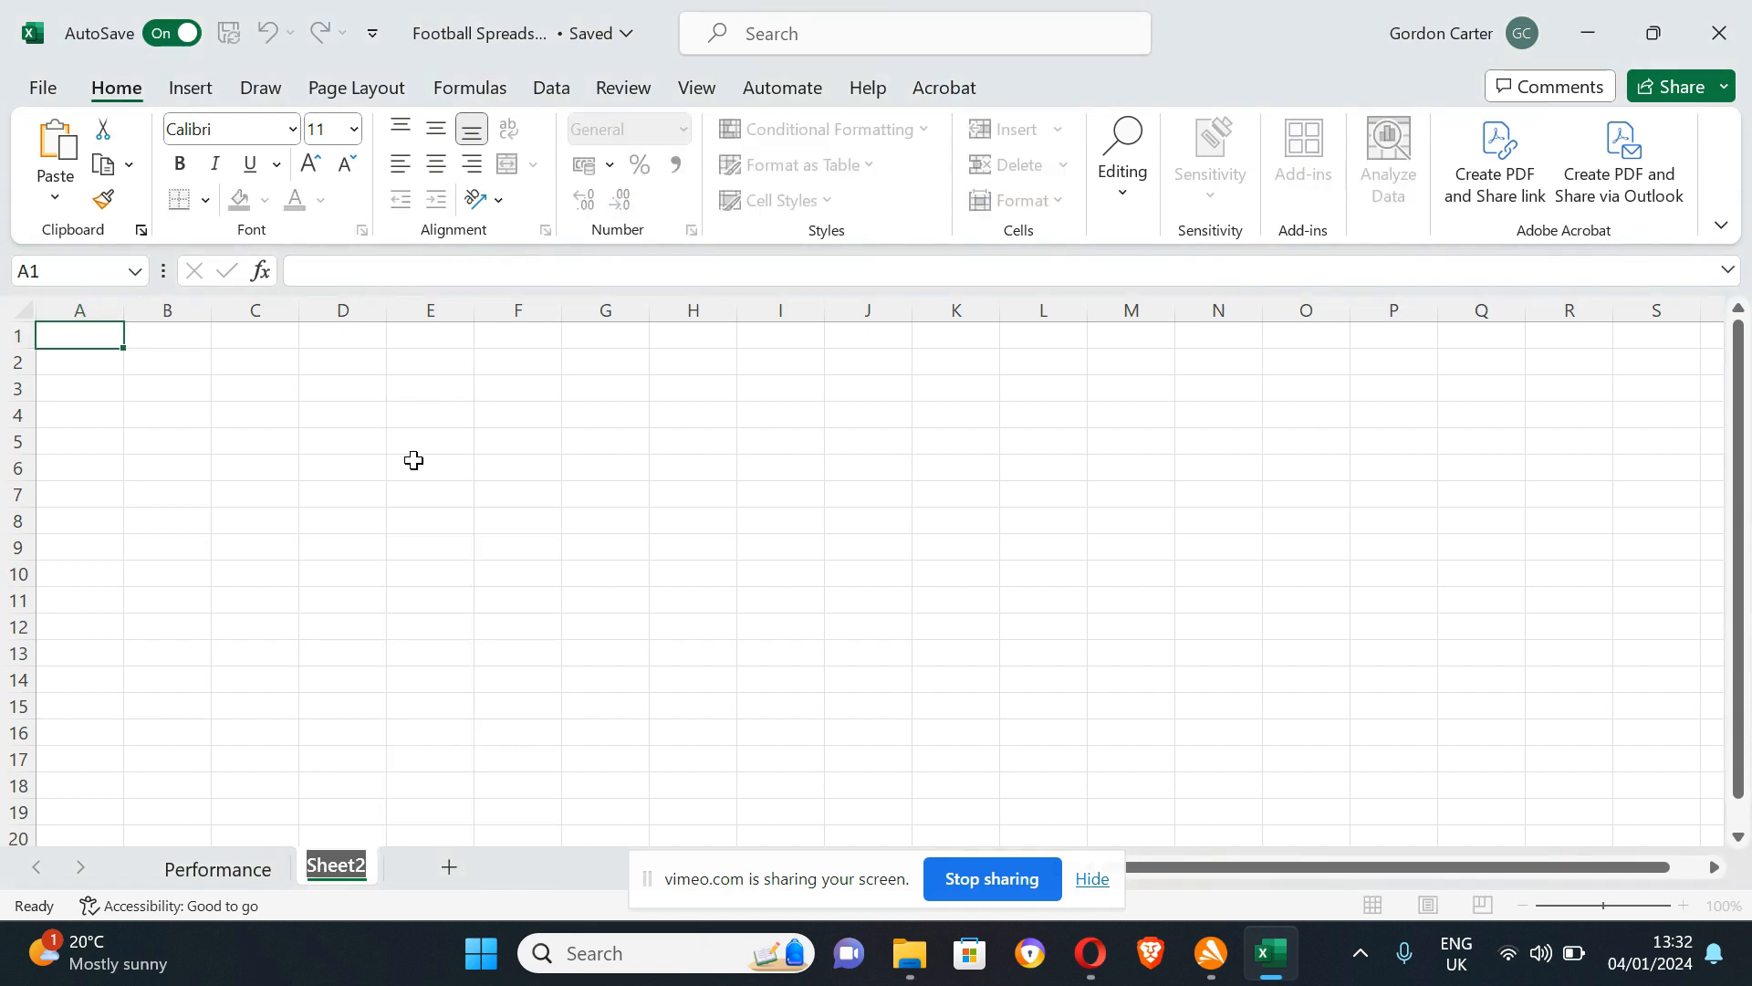
pyautogui.write('Finances')
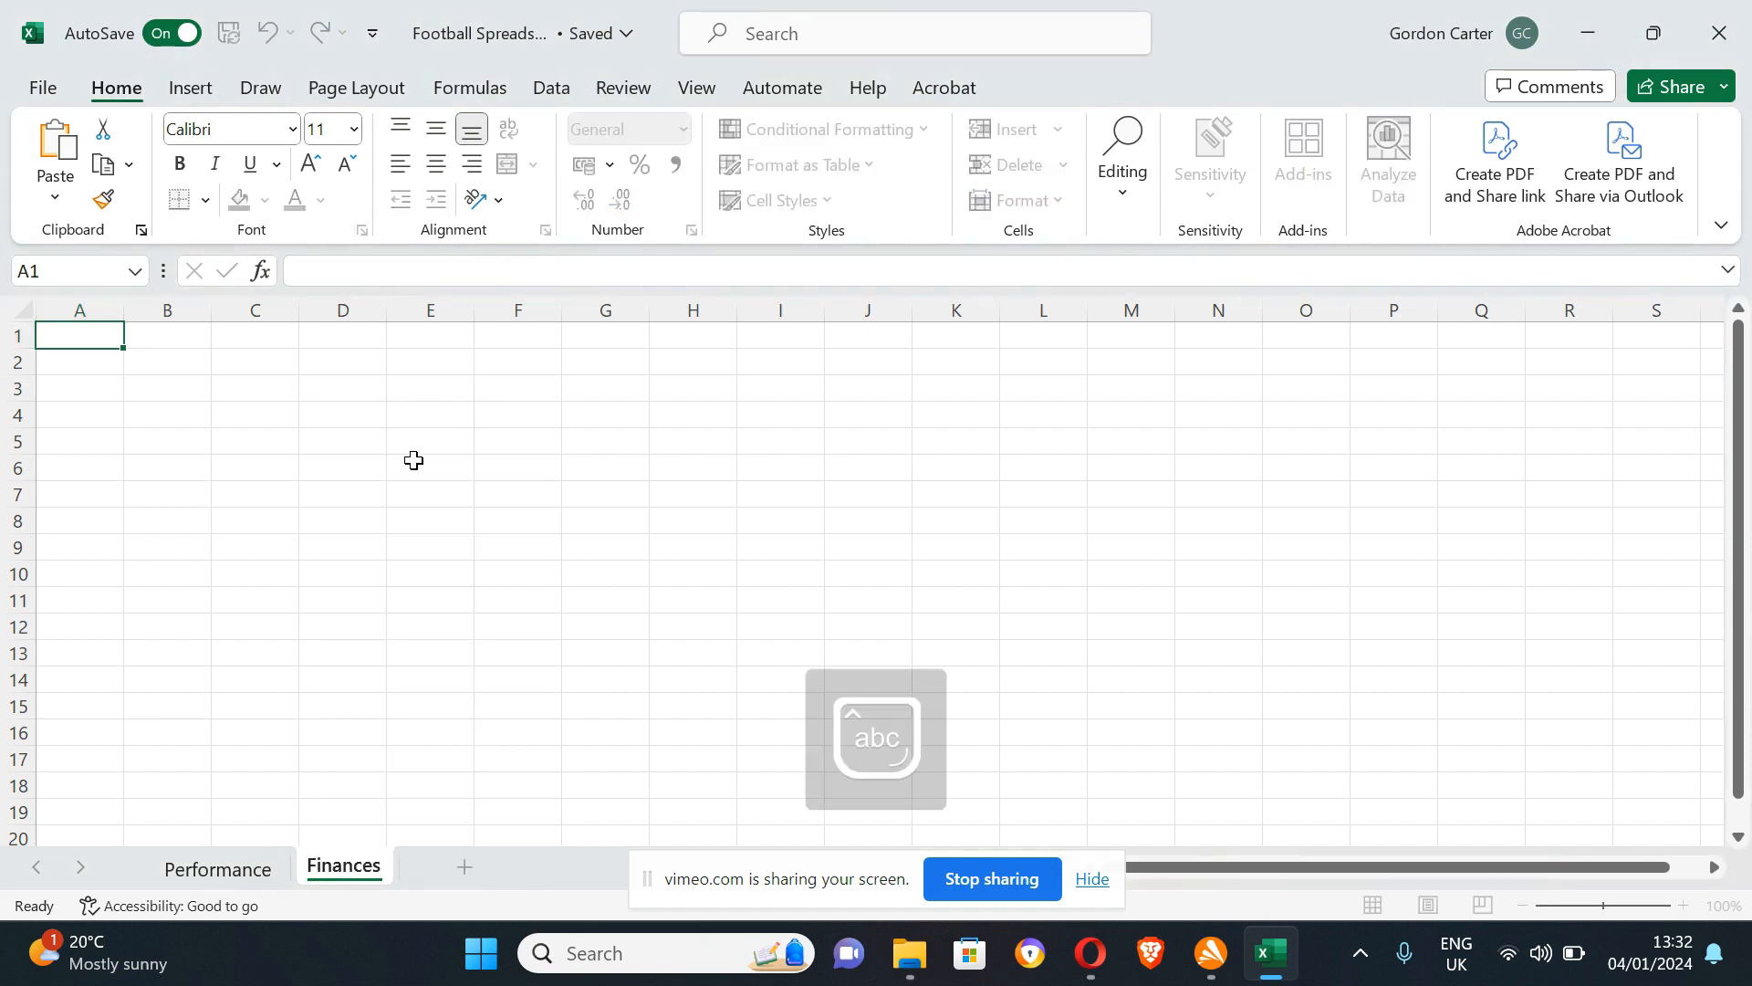
pyautogui.press('Return')
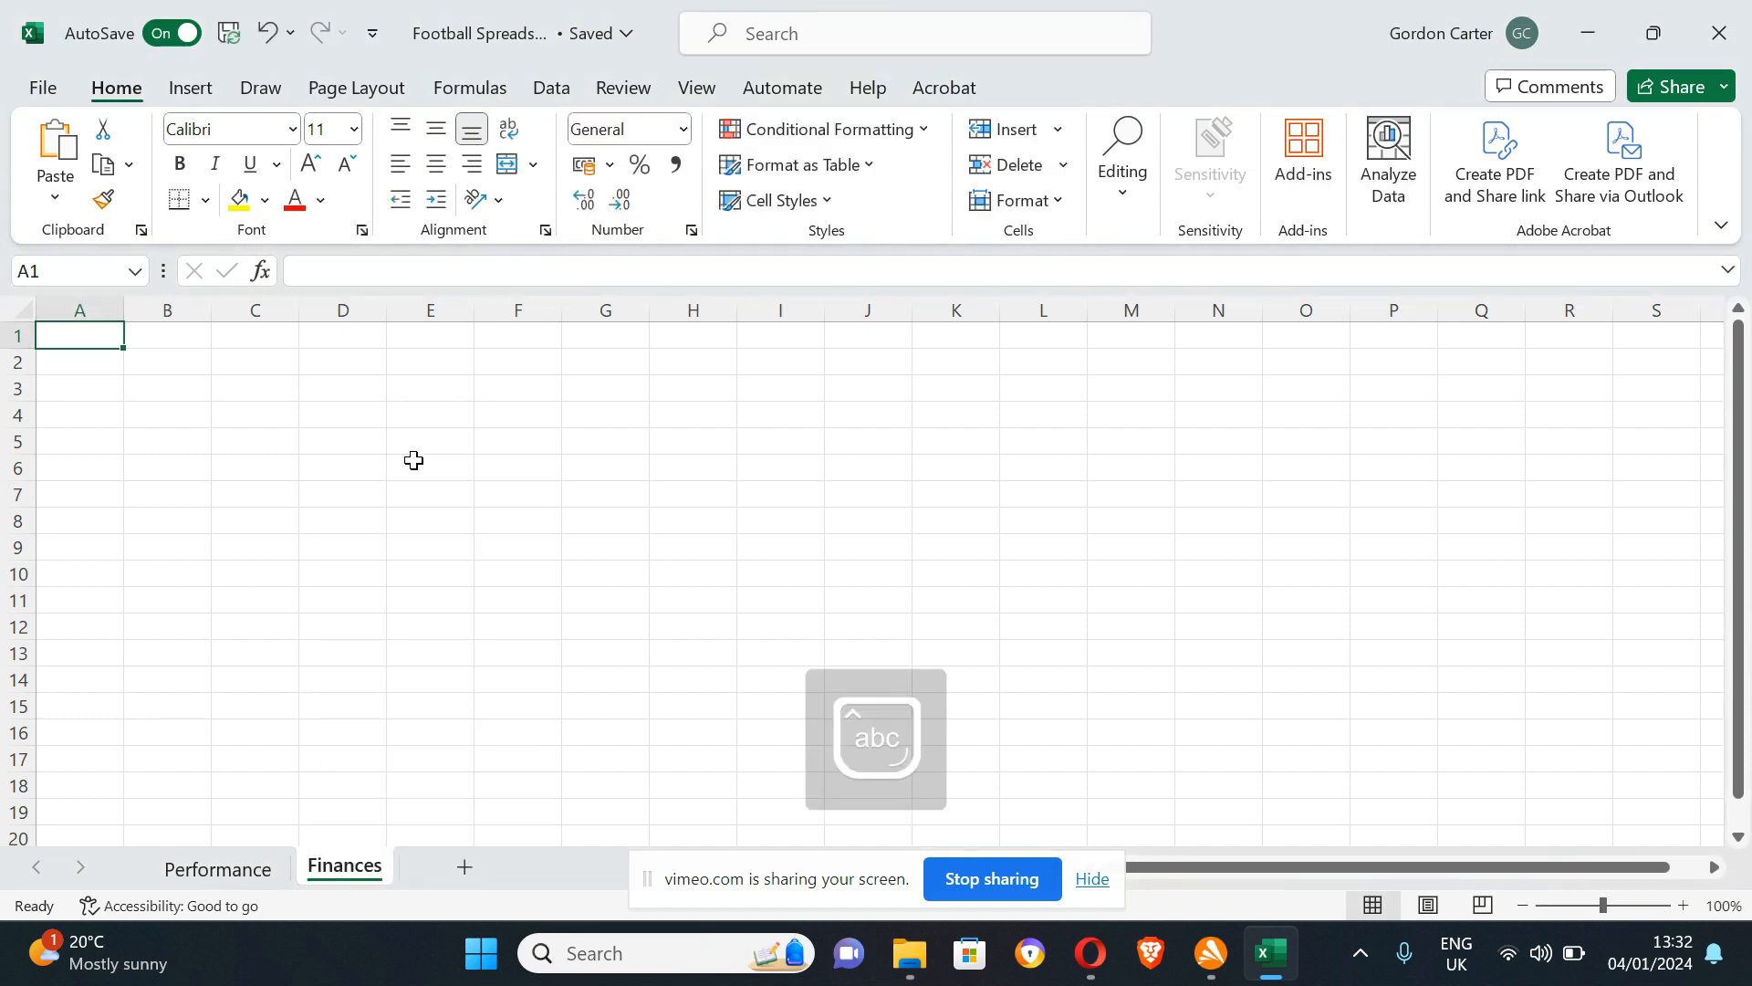
# Enter the column headers Month in cell A1 and Goals in cell B1 of the Finances sheet.
pyautogui.click(362, 486)
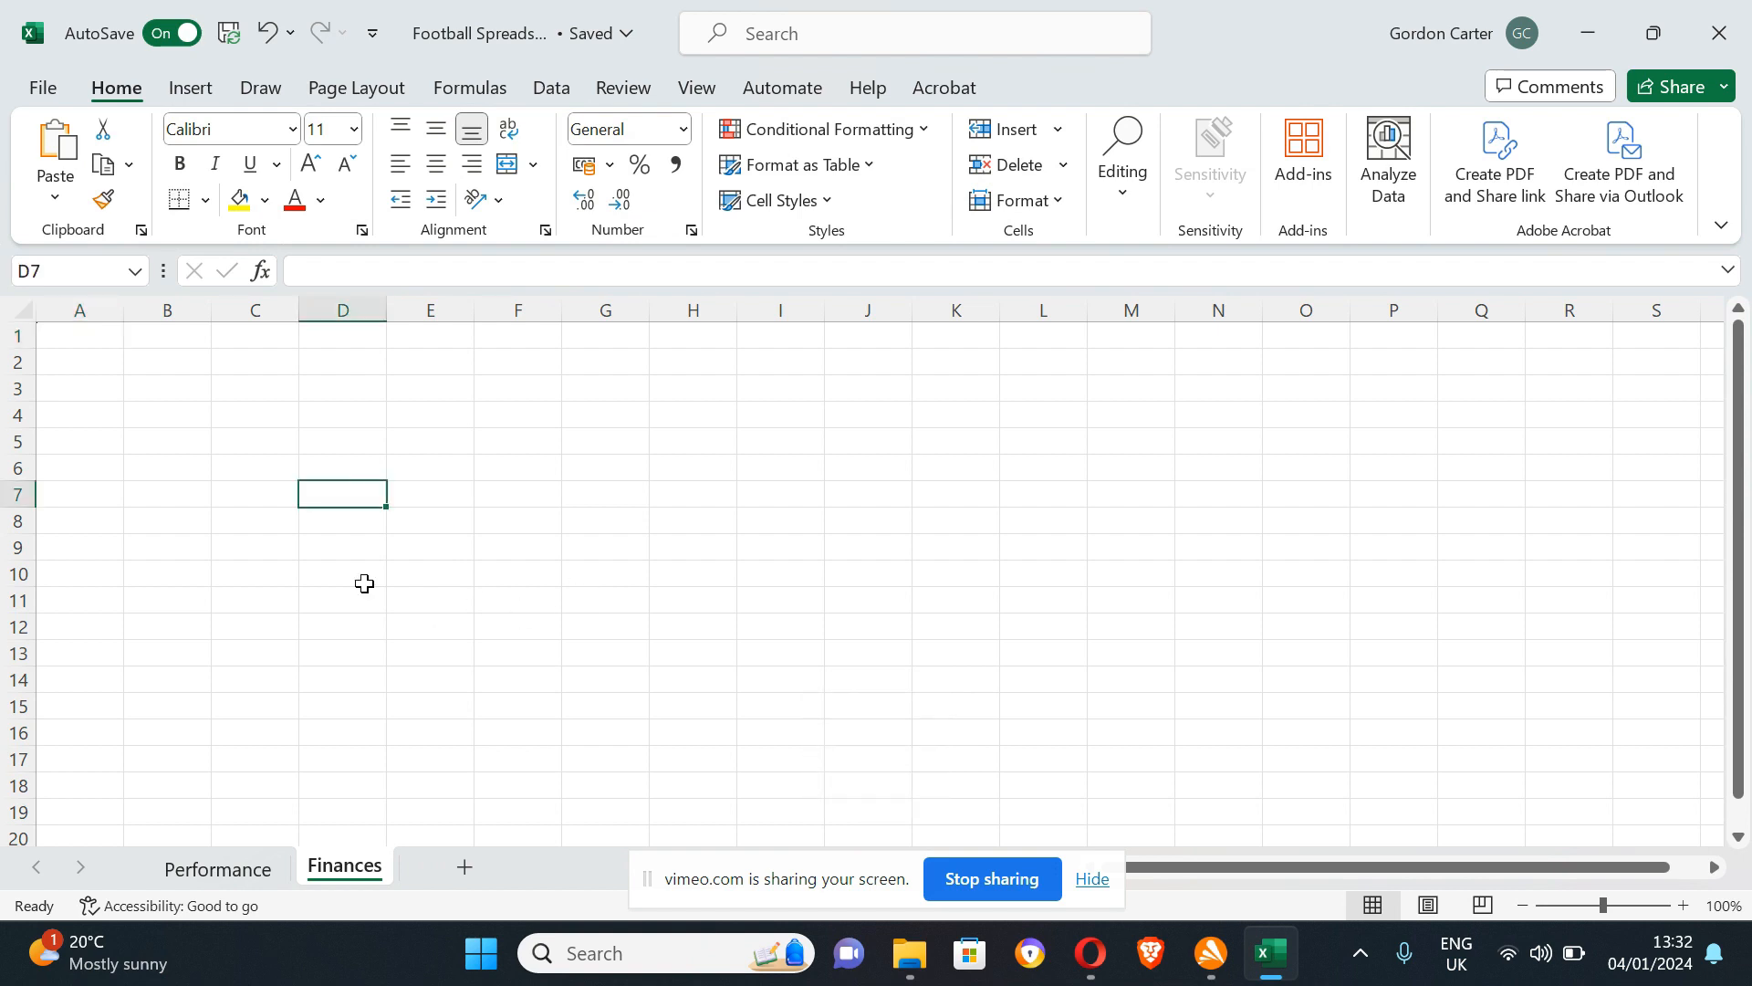
pyautogui.click(80, 338)
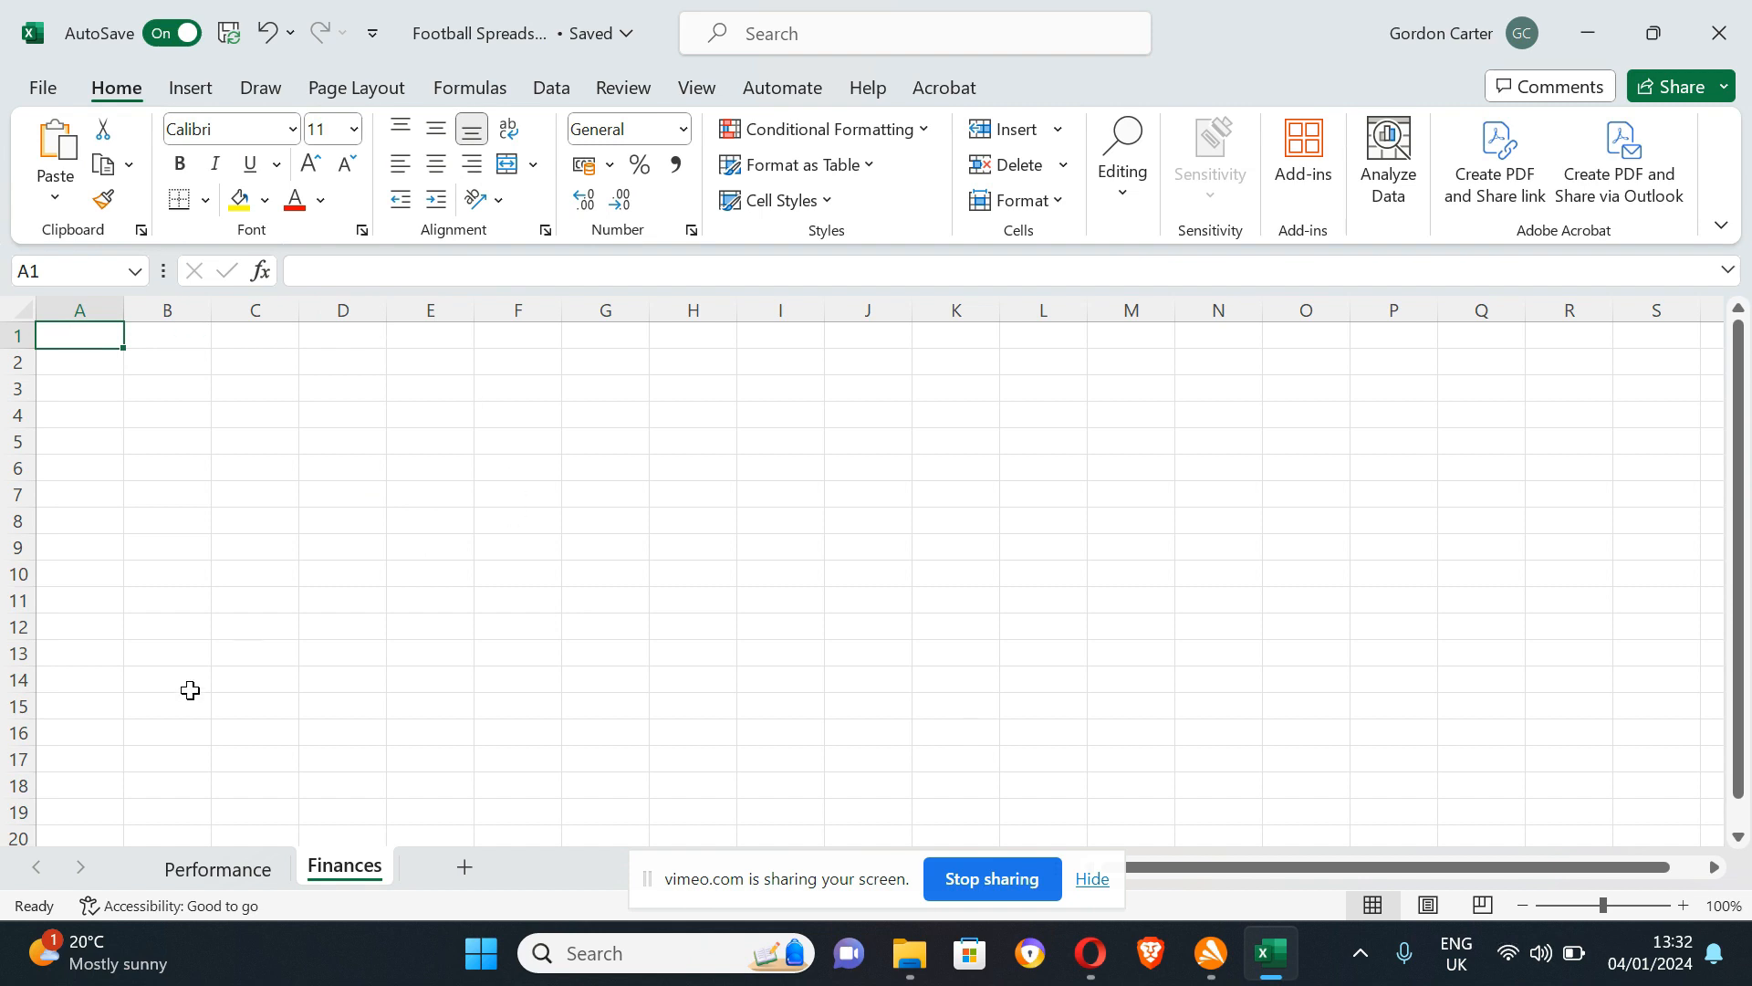
pyautogui.click(215, 878)
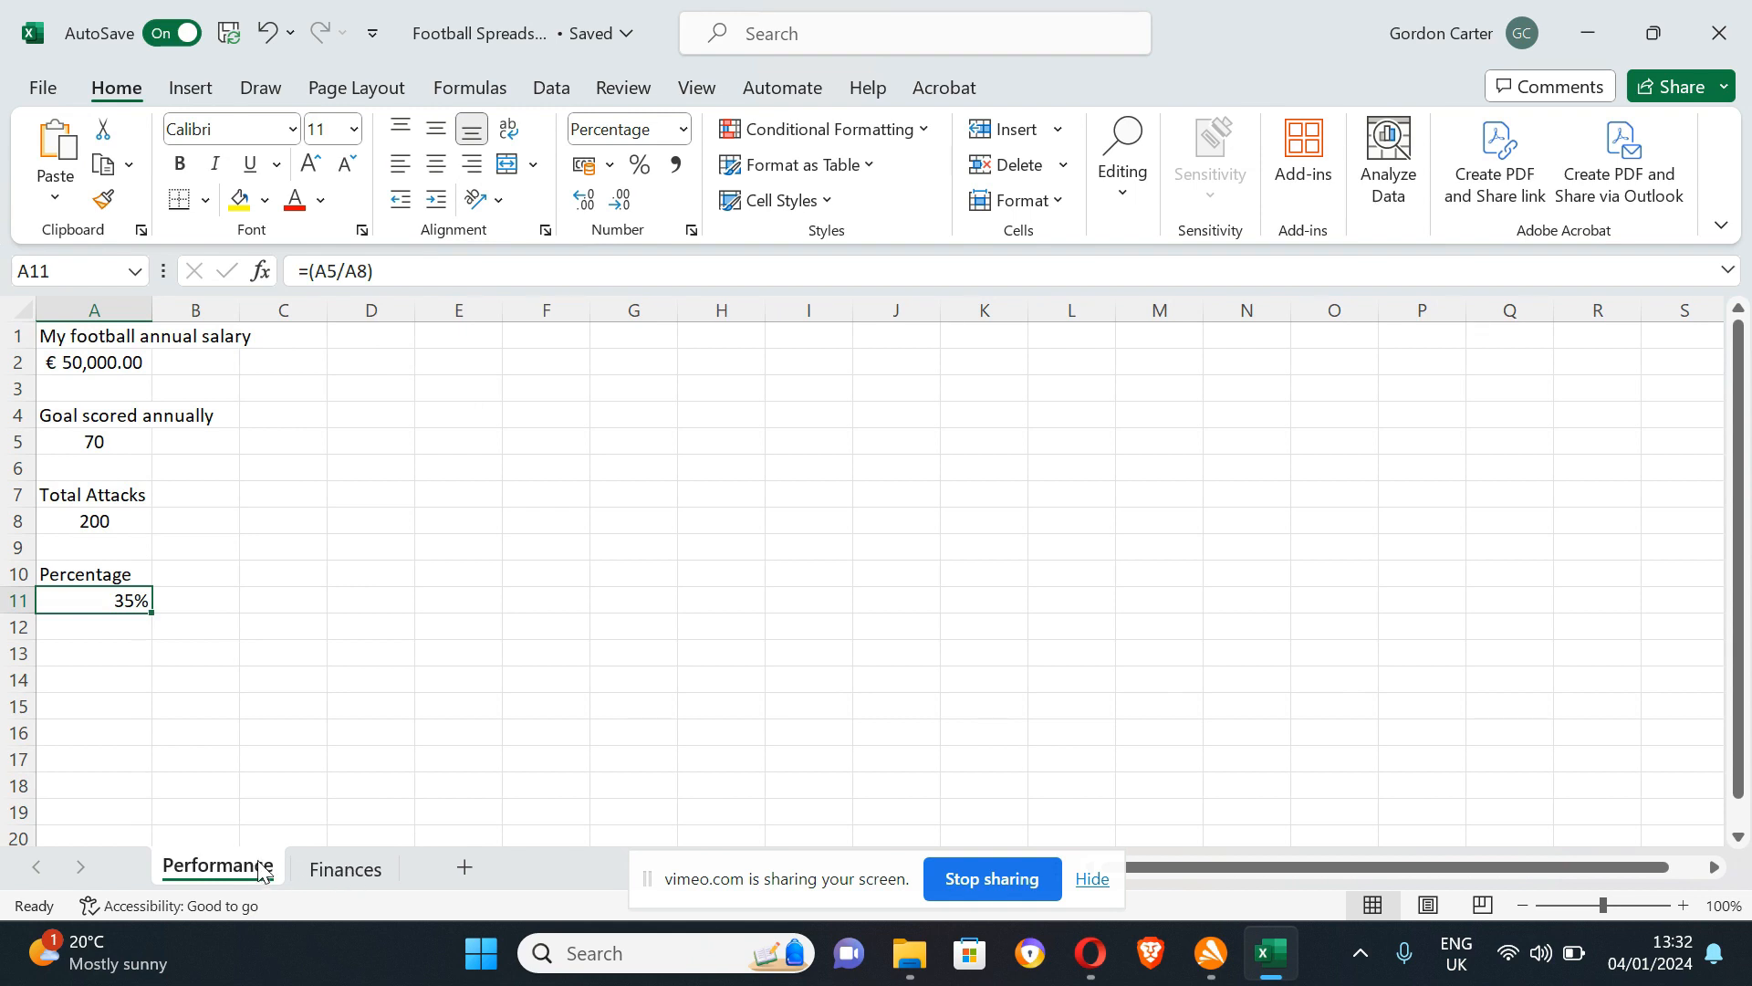
pyautogui.click(345, 869)
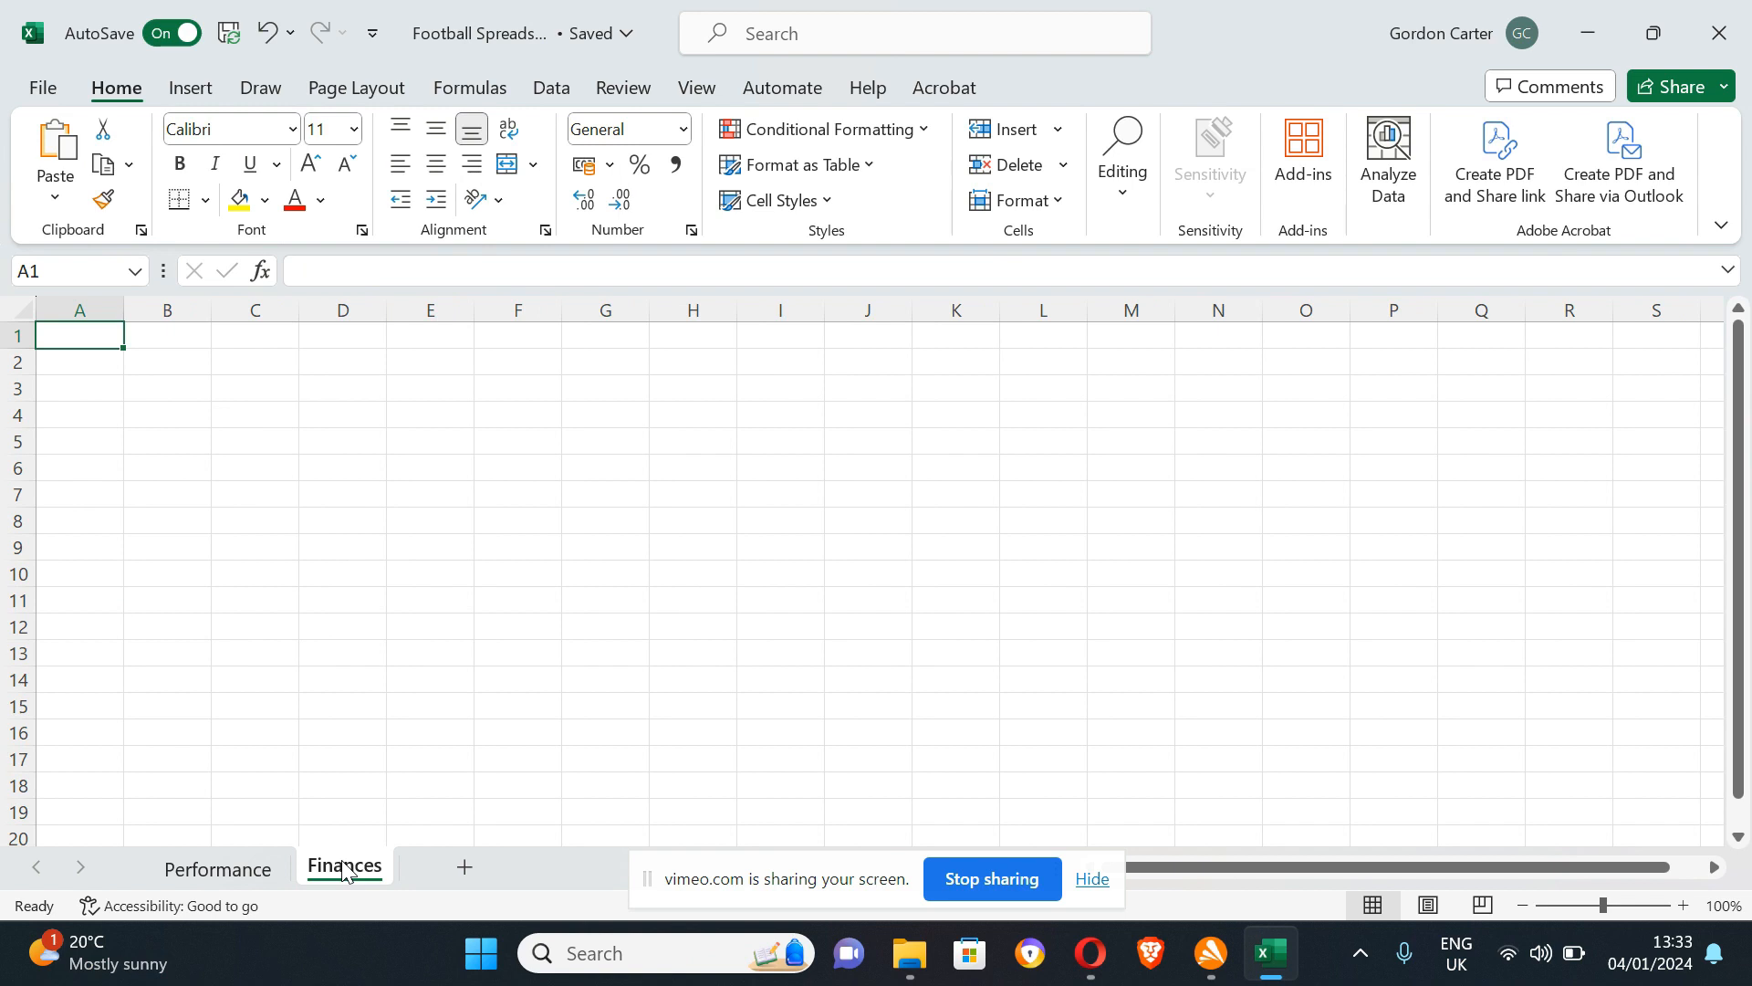
pyautogui.write('Month')
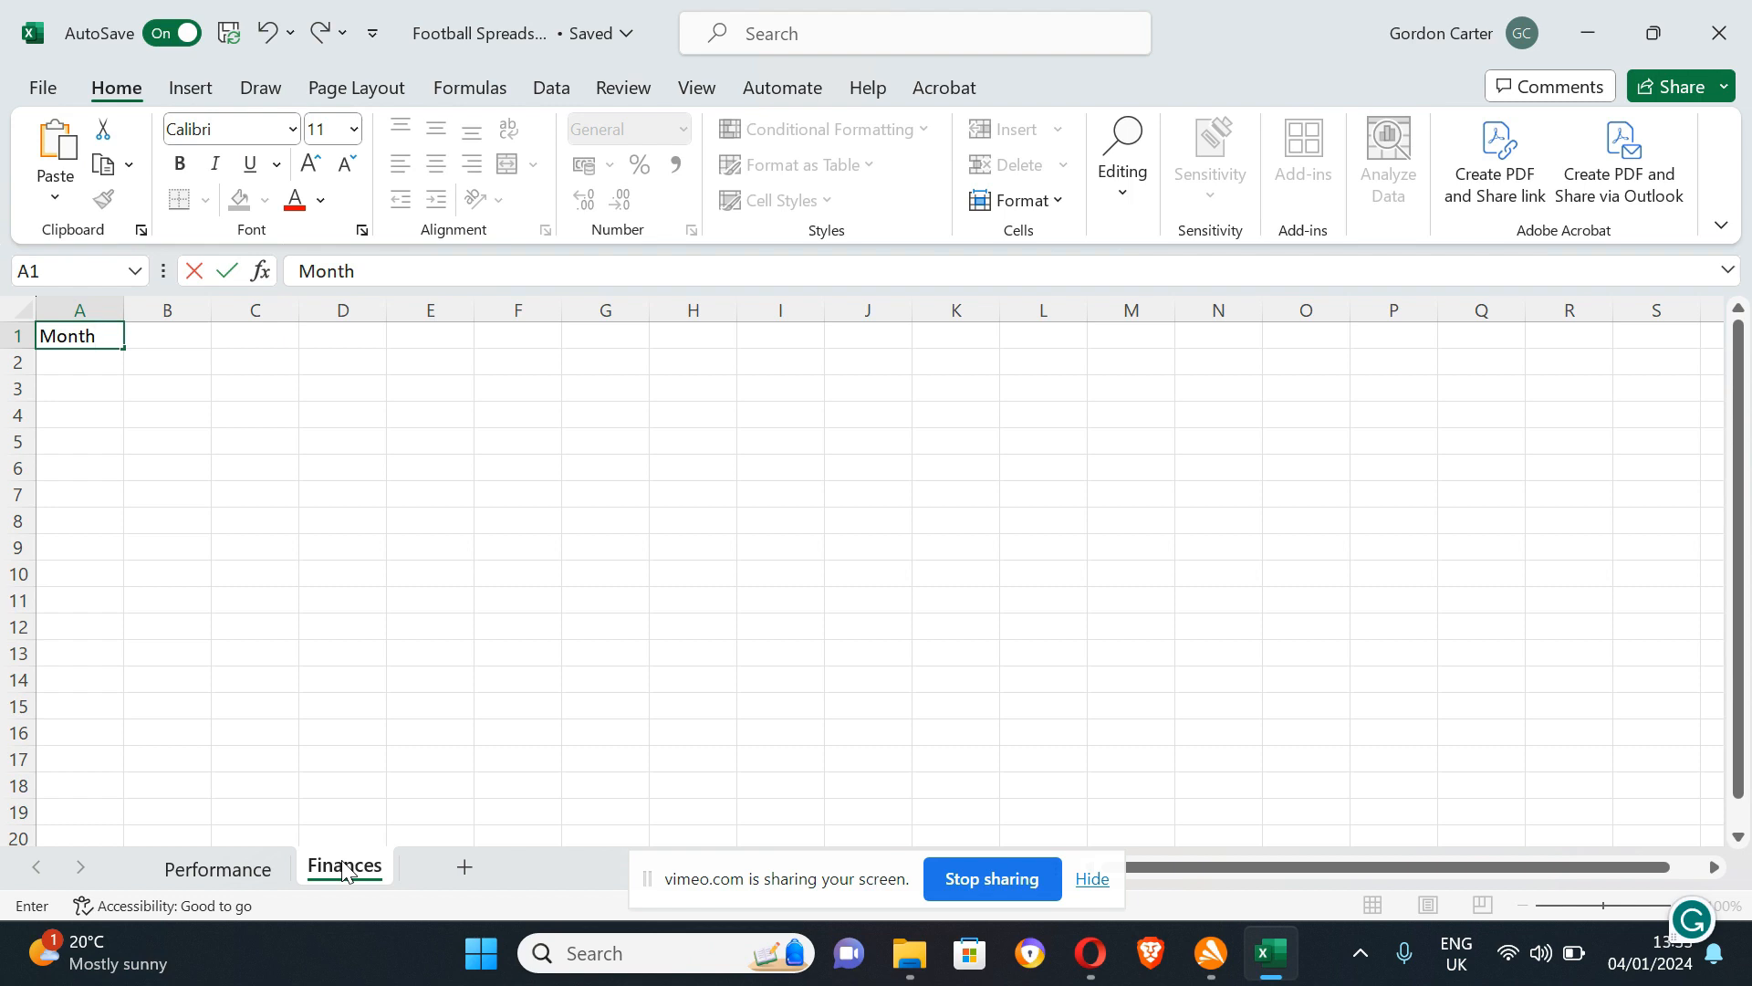
pyautogui.press('Tab')
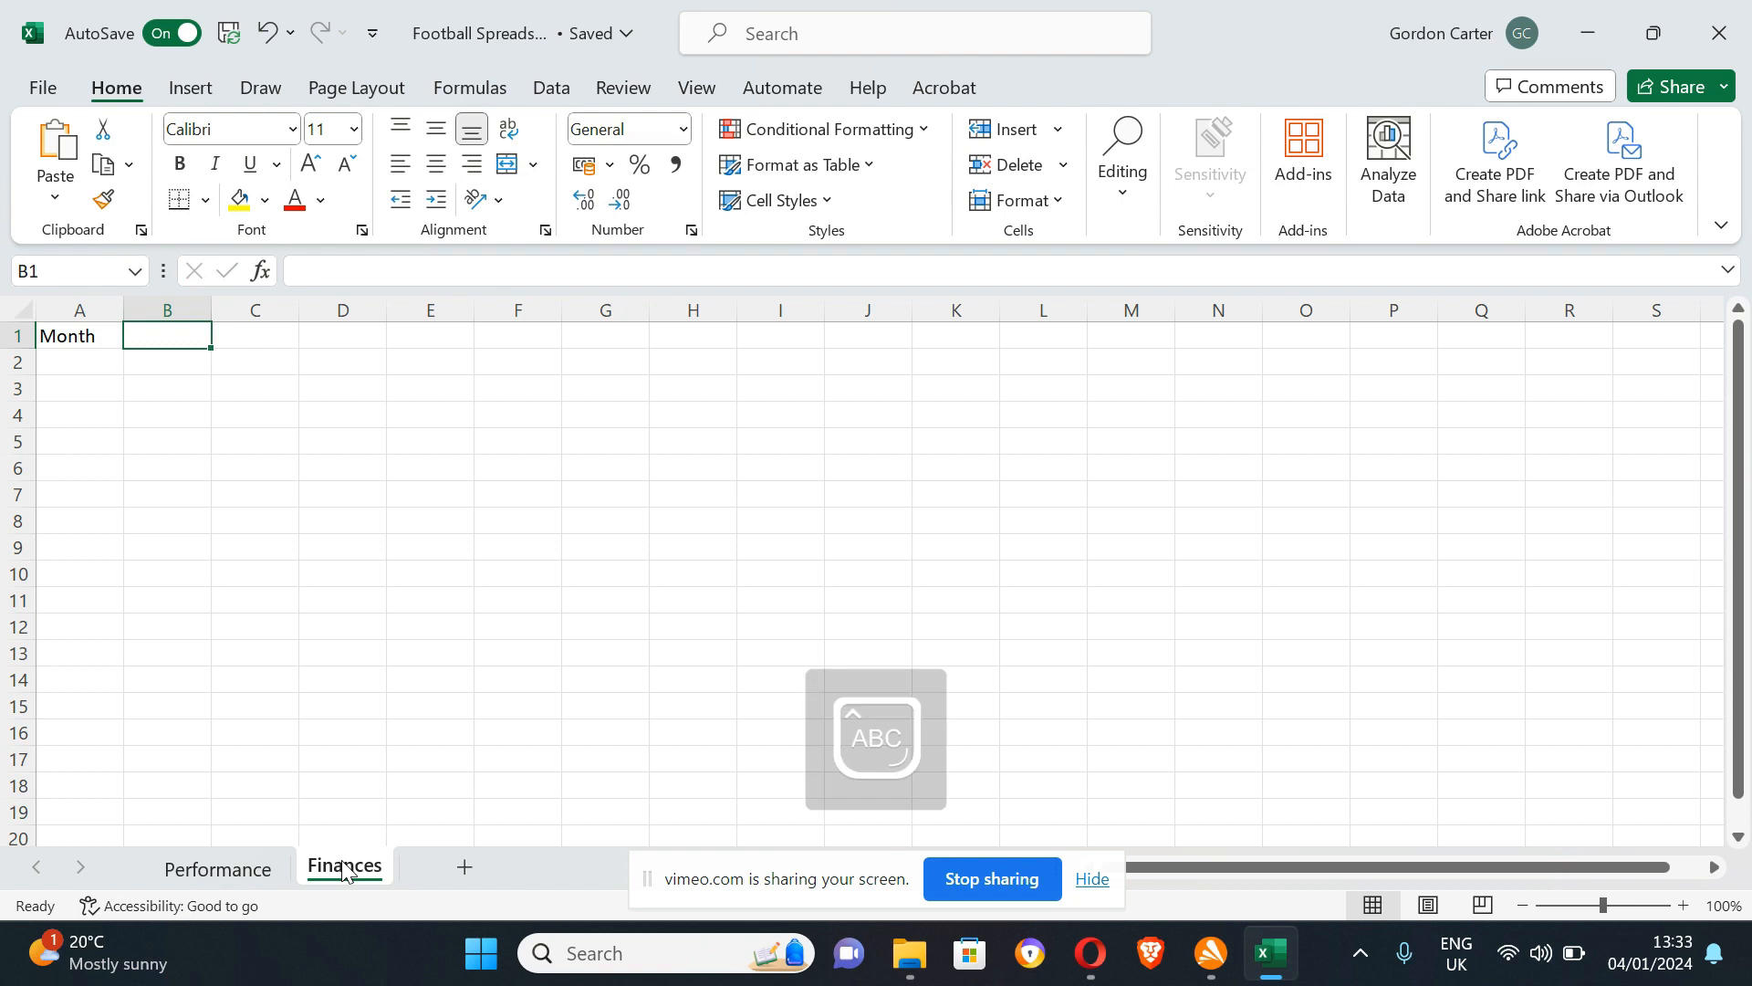
pyautogui.write('Goals')
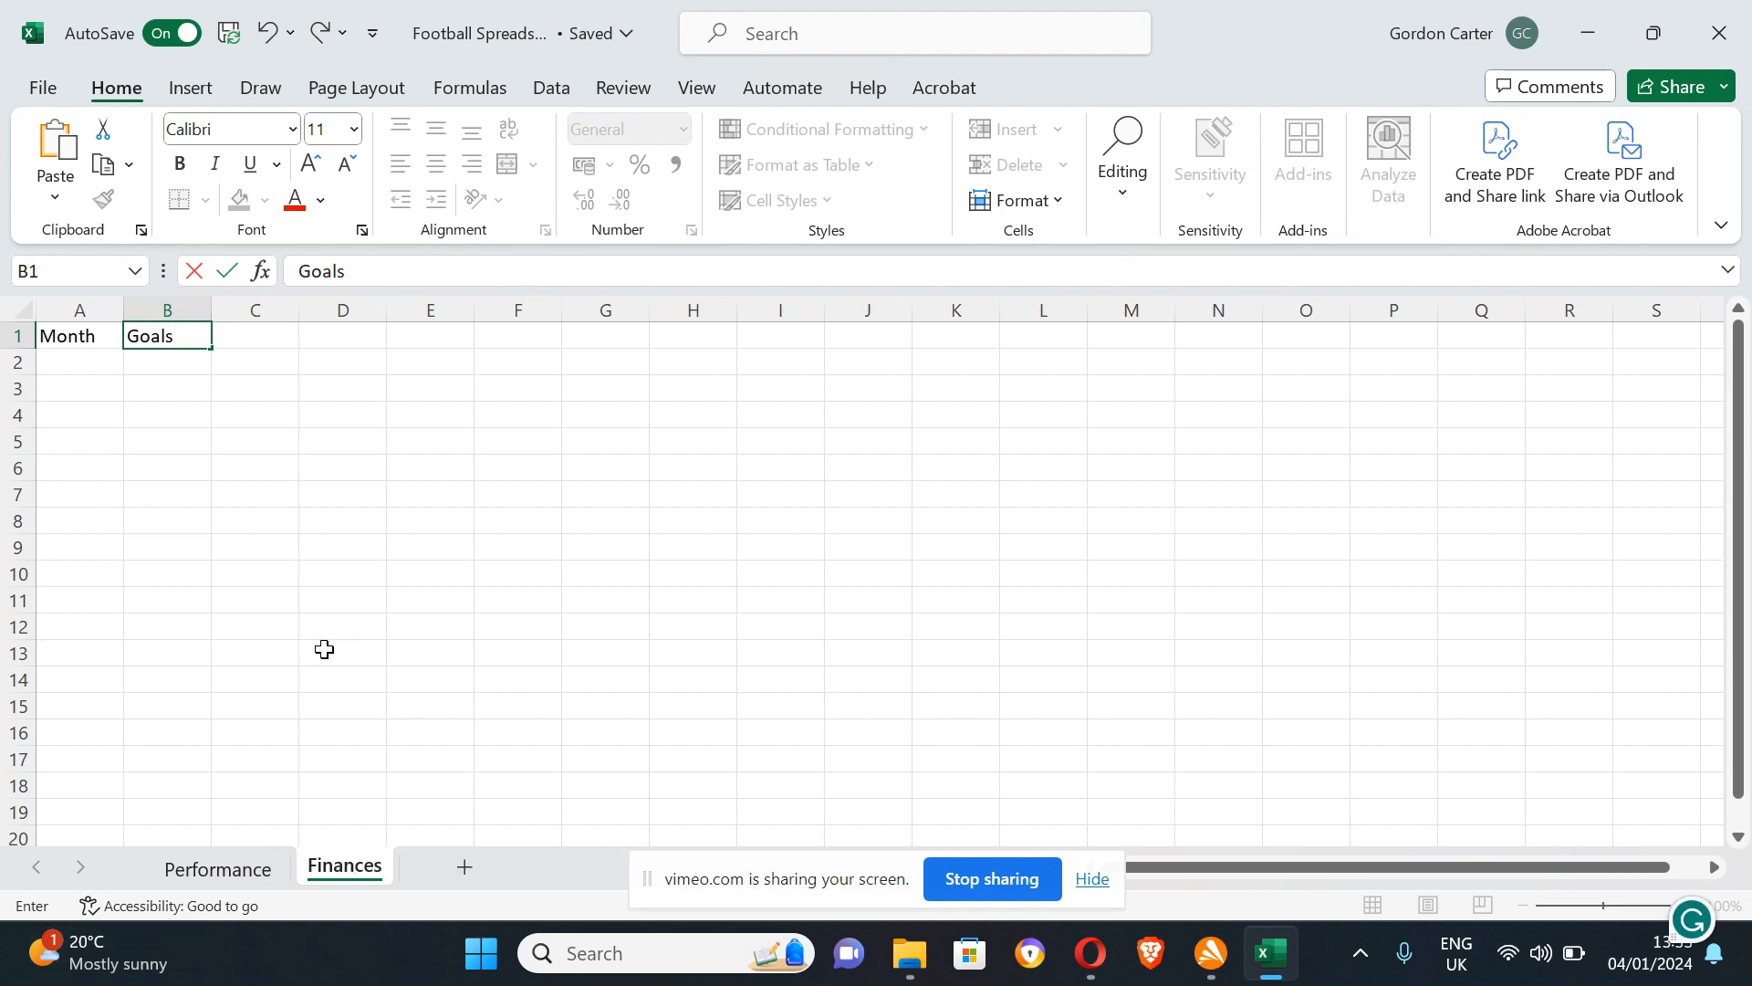
pyautogui.click(329, 490)
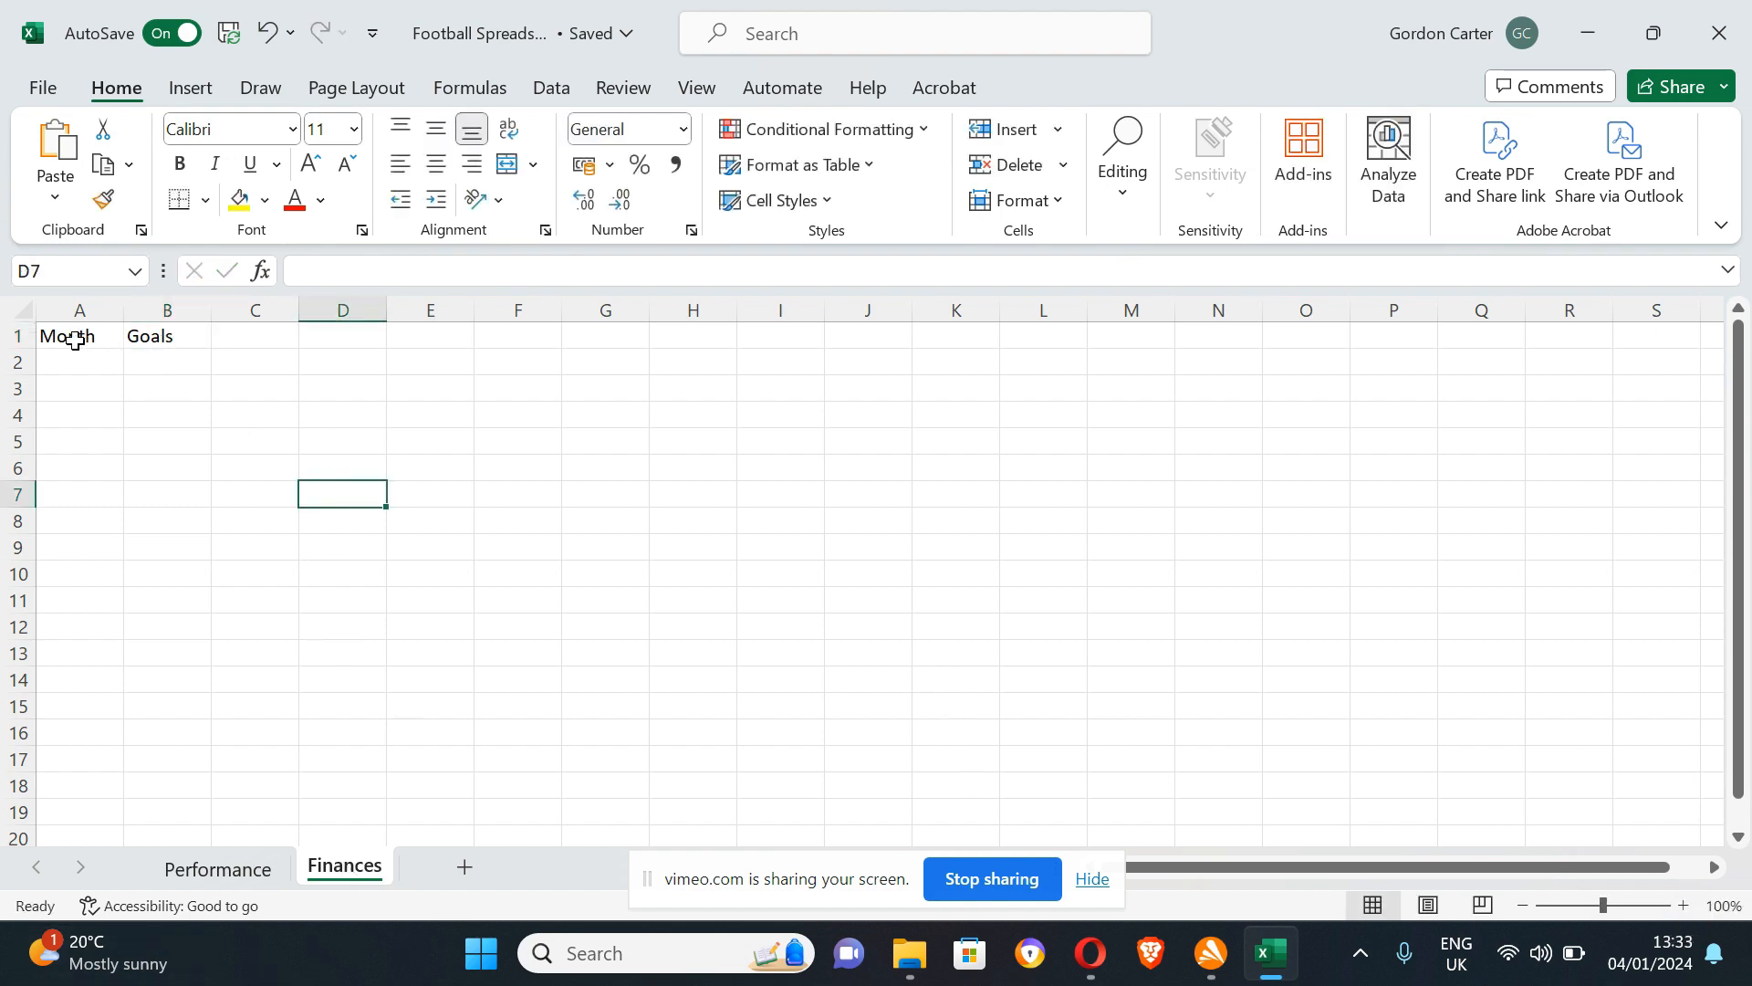
# Format the Month header in A1 with the Blue, Accent 1 font colour and a yellow cell fill.
pyautogui.moveTo(62, 339); pyautogui.dragTo(162, 347)
pyautogui.click(92, 365)
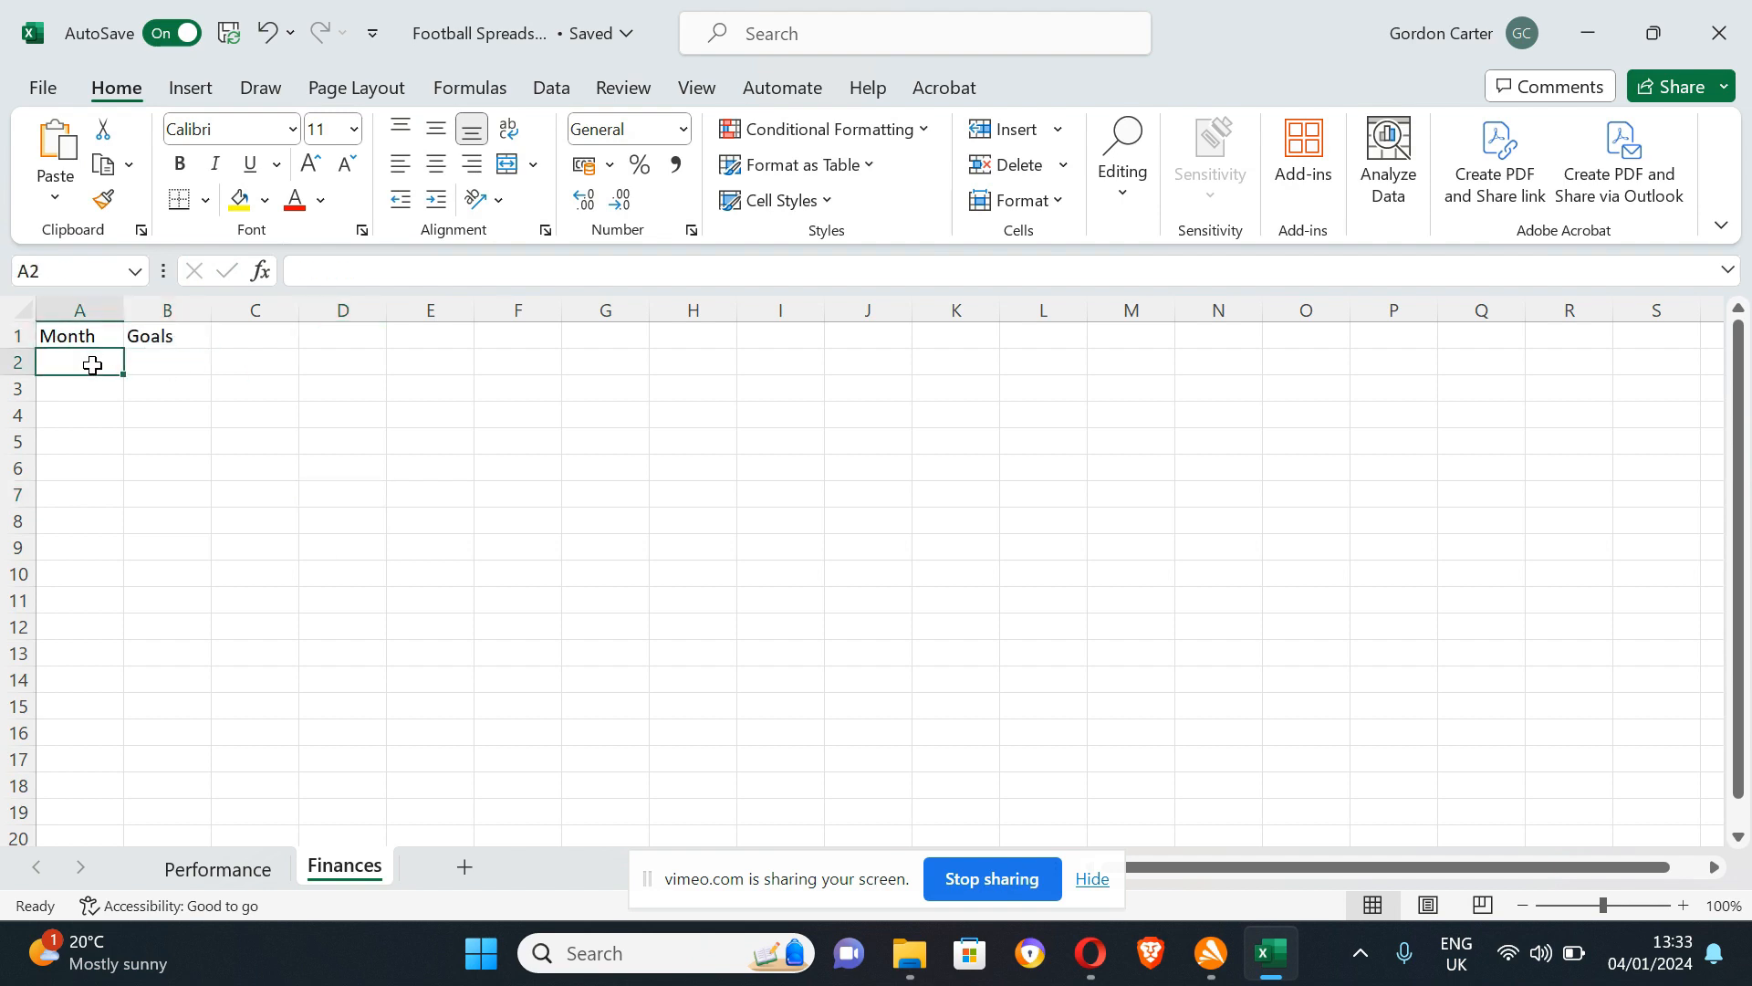
pyautogui.click(55, 335)
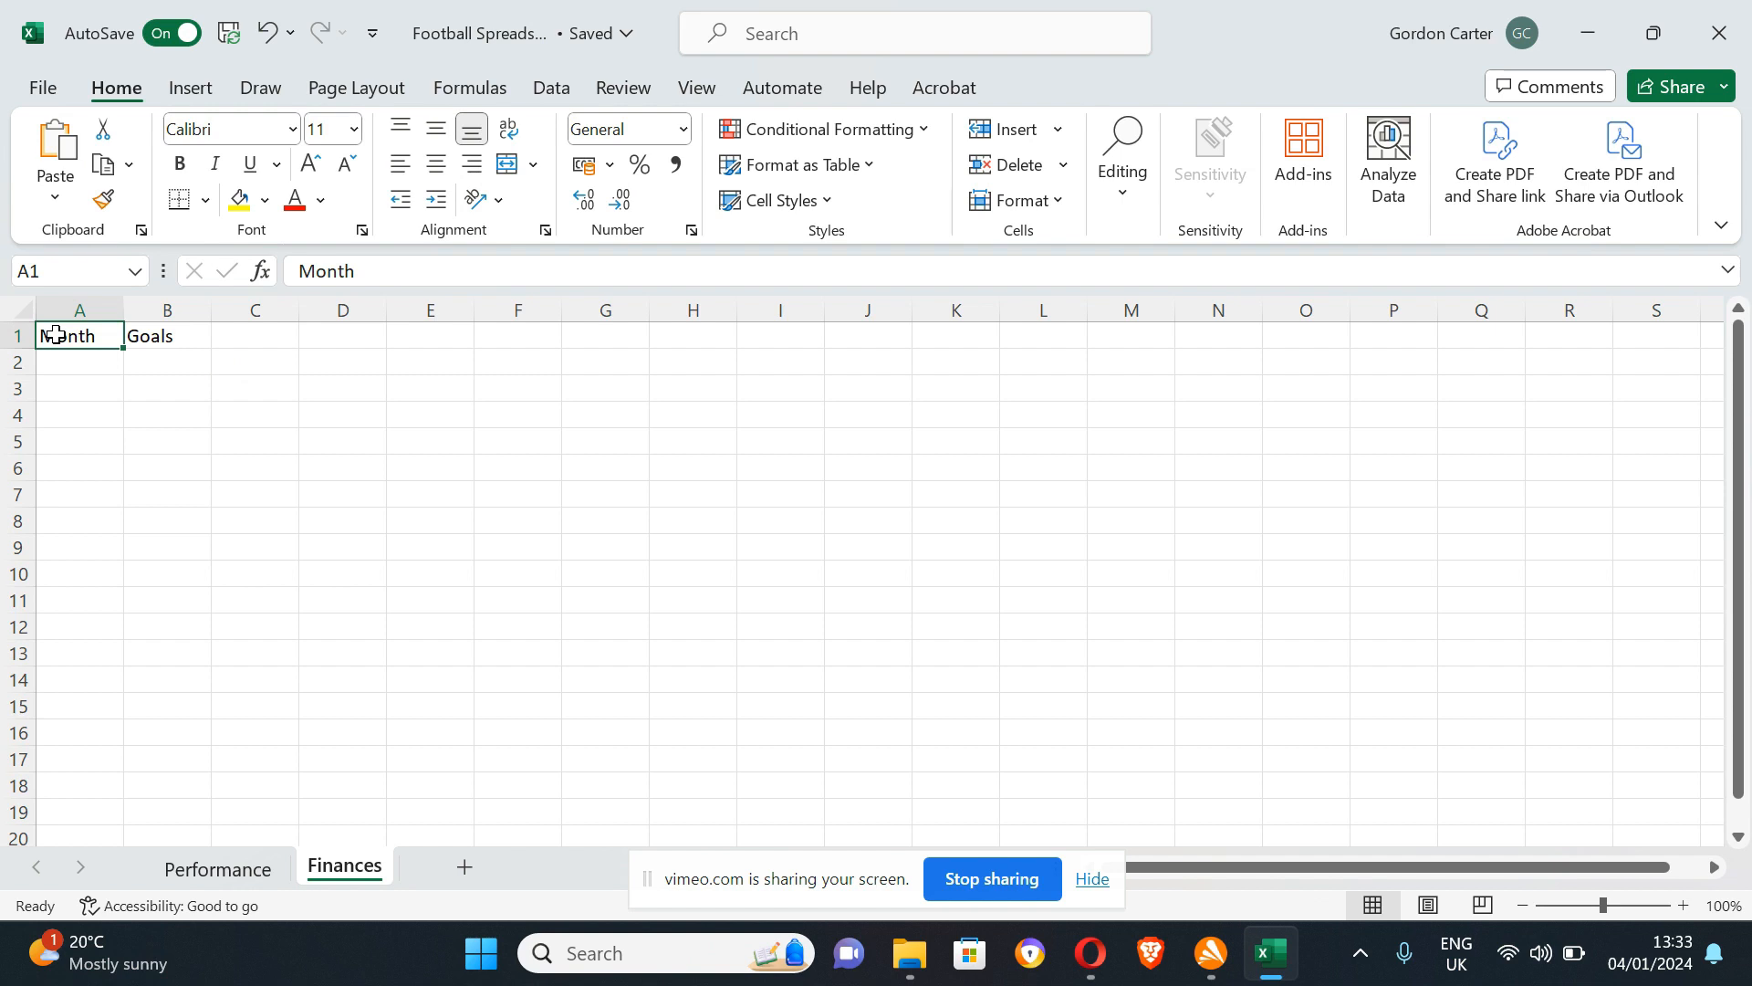
pyautogui.click(296, 202)
pyautogui.click(320, 204)
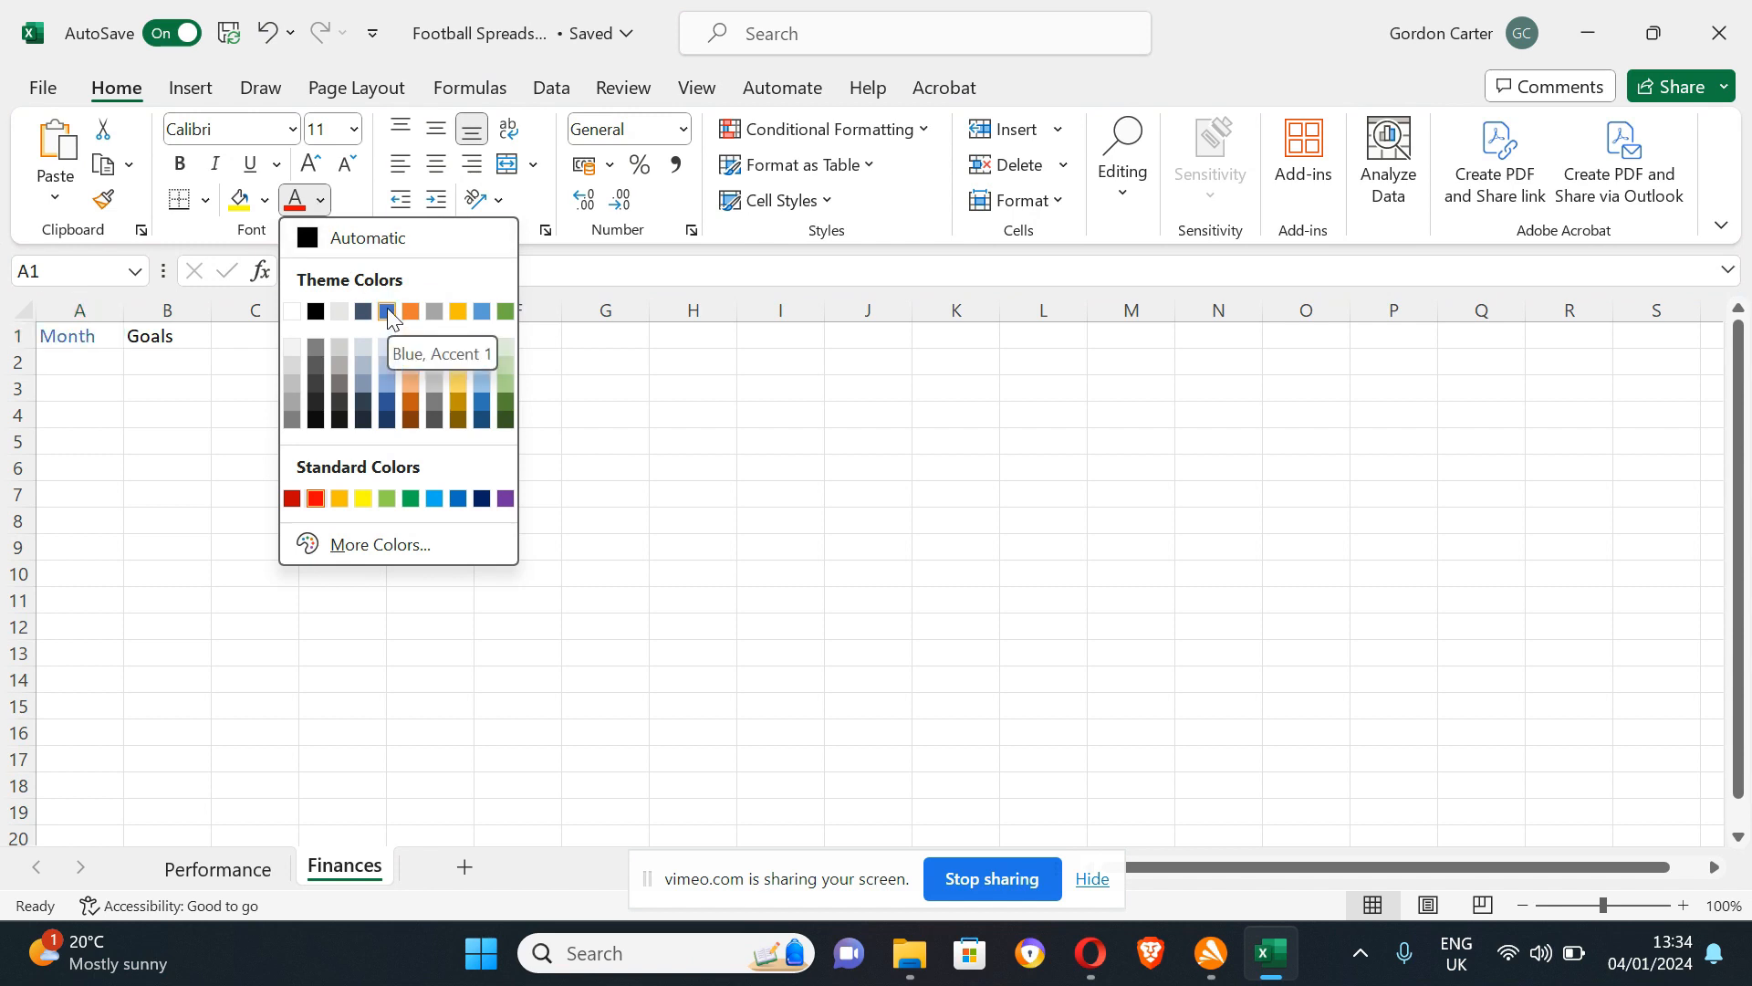
pyautogui.click(387, 312)
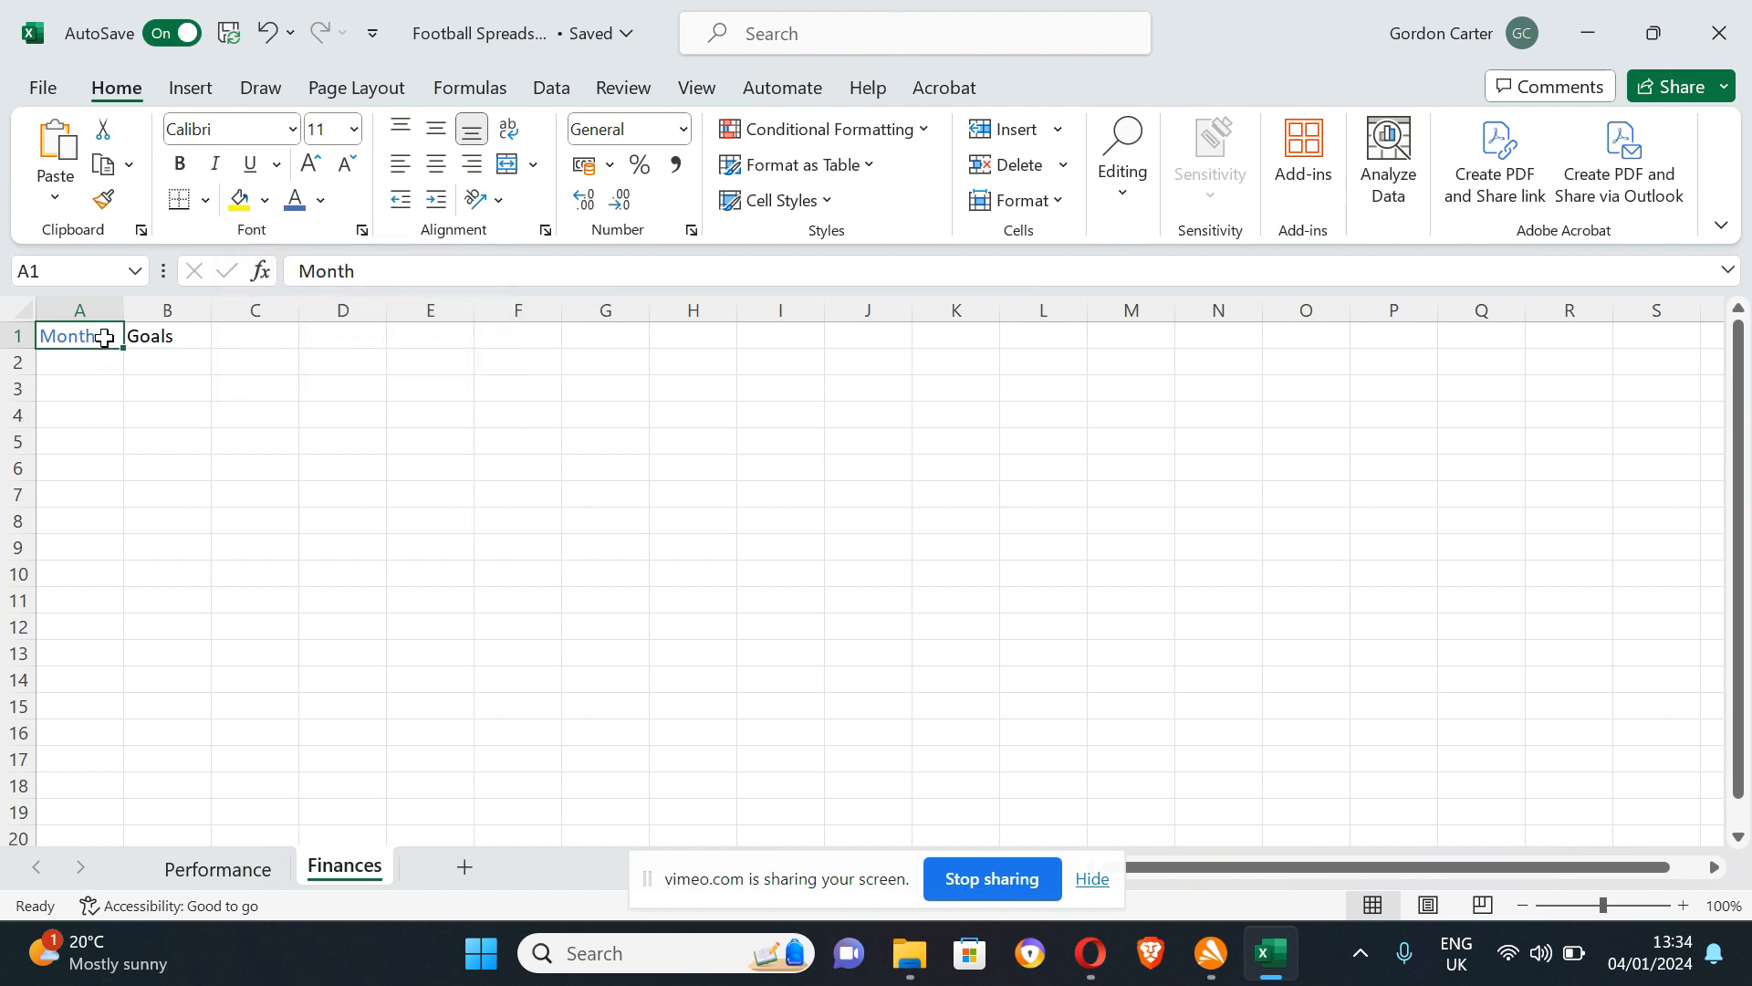
pyautogui.click(239, 201)
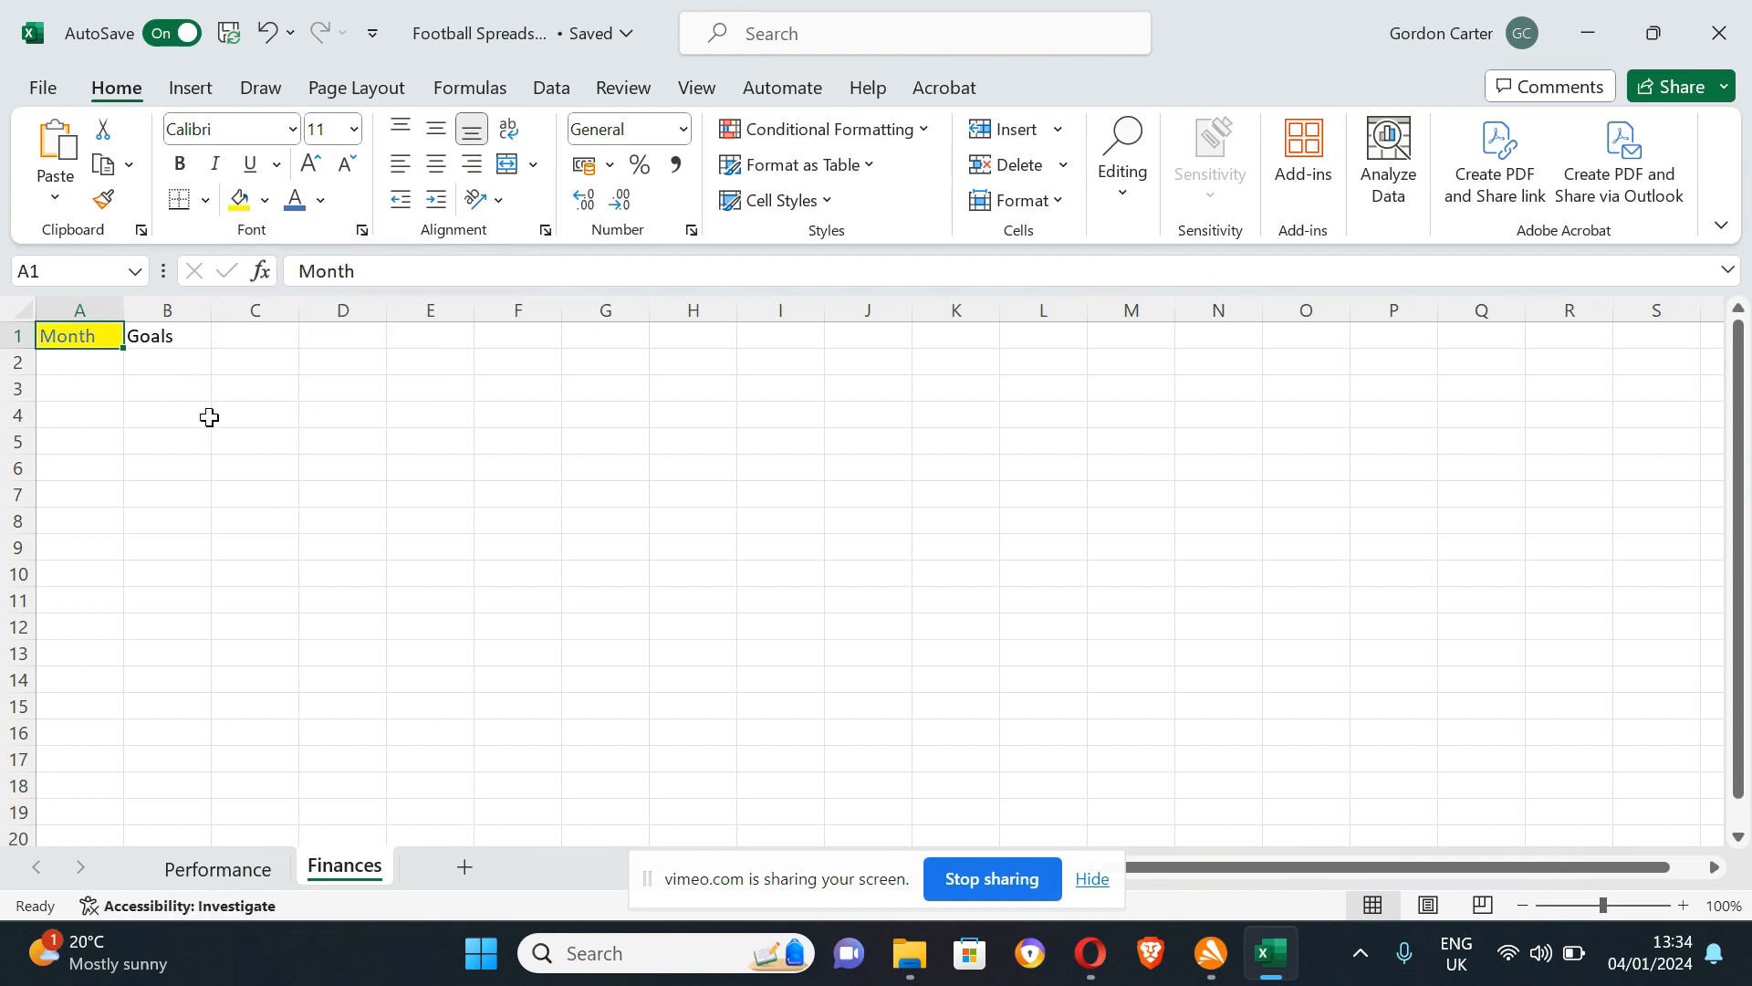
# Format the Goals header in B1 with a red font colour and a light gold cell fill.
pyautogui.click(168, 338)
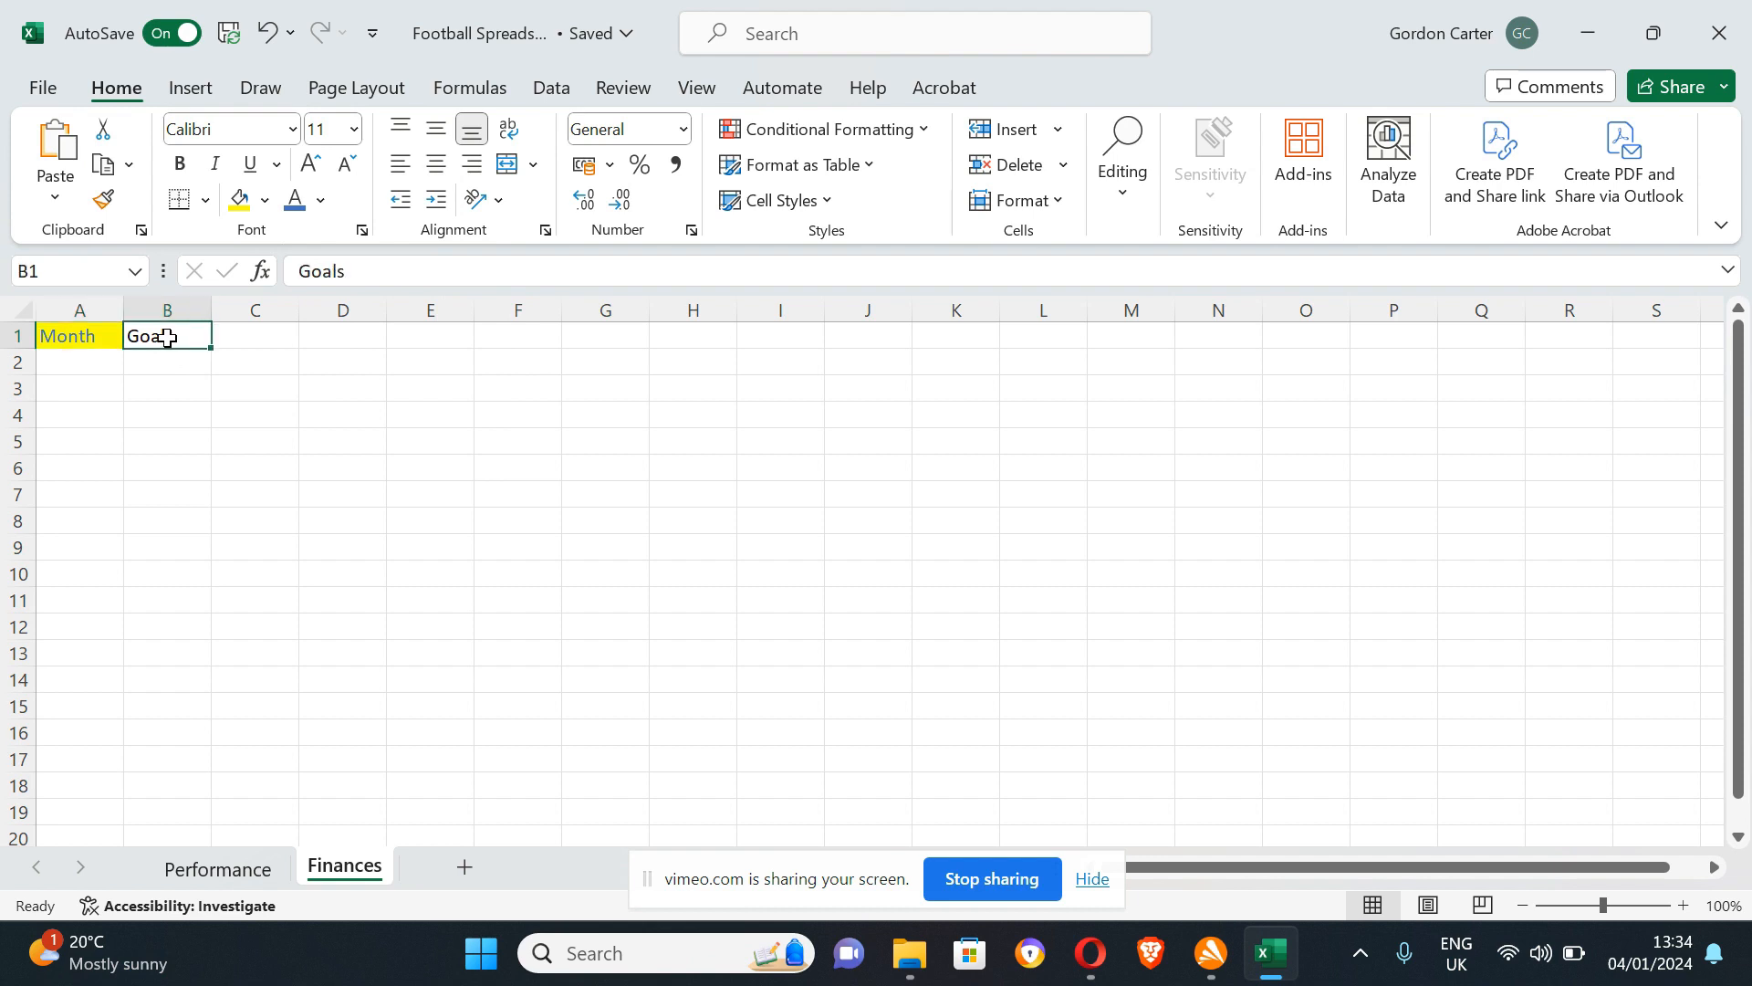
pyautogui.click(322, 200)
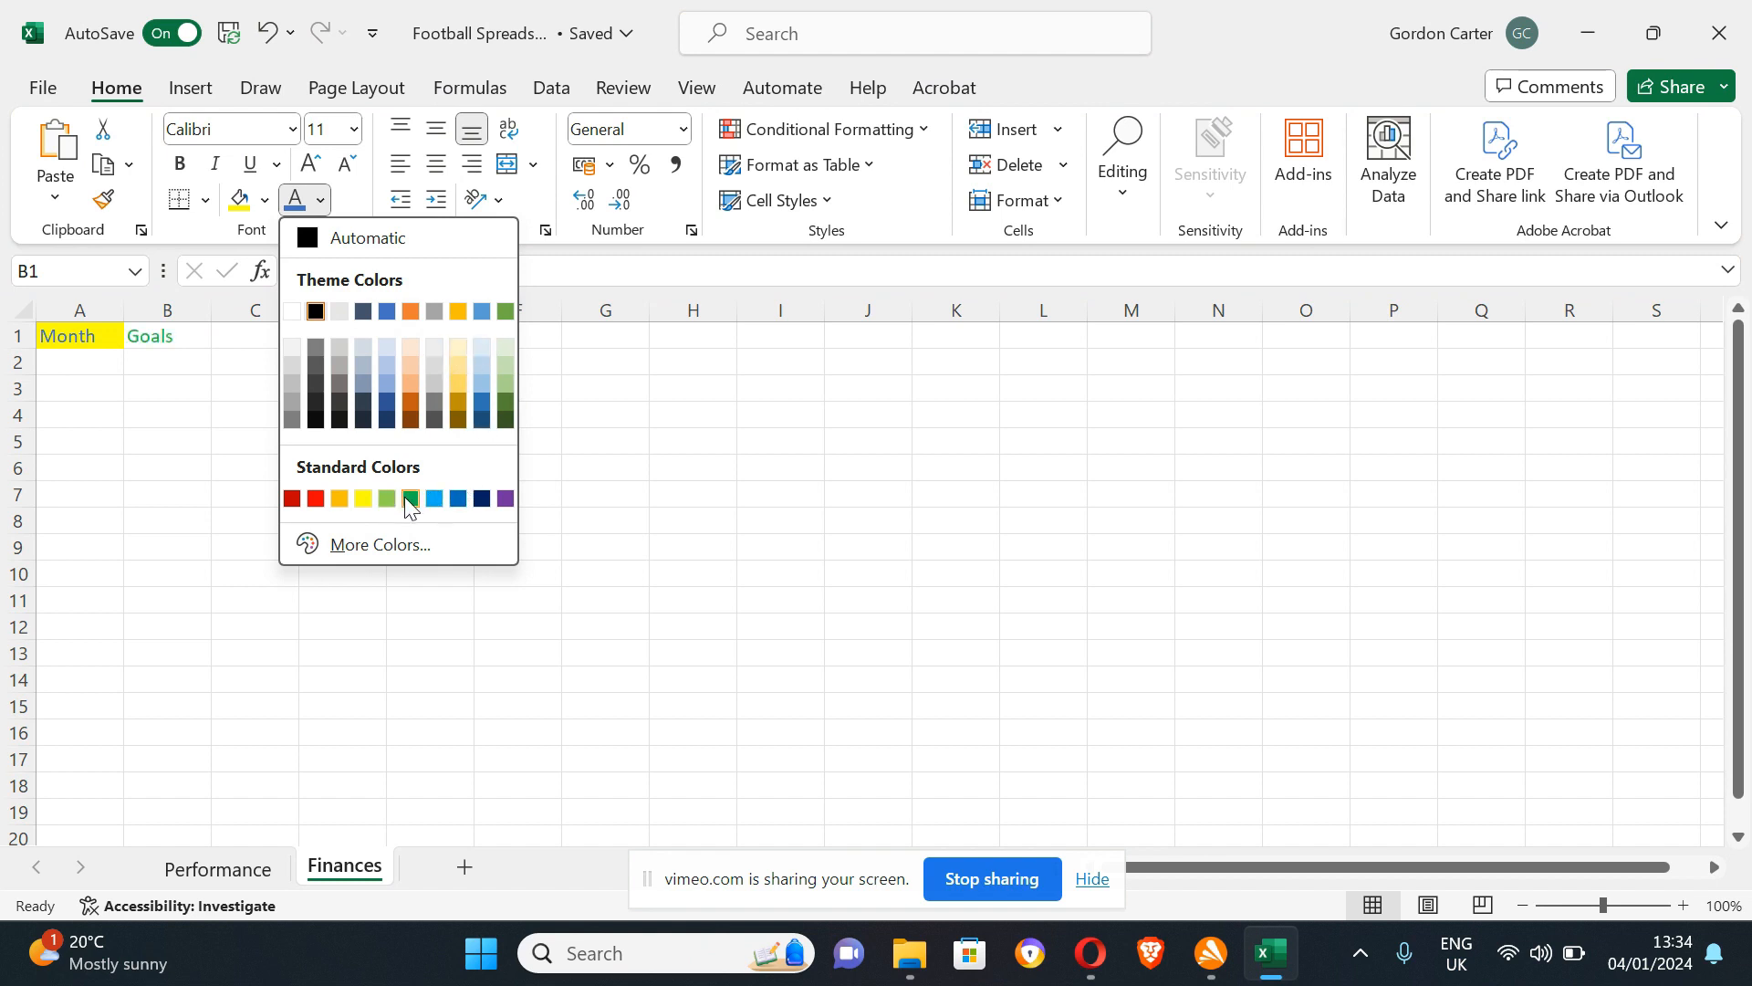
pyautogui.click(316, 498)
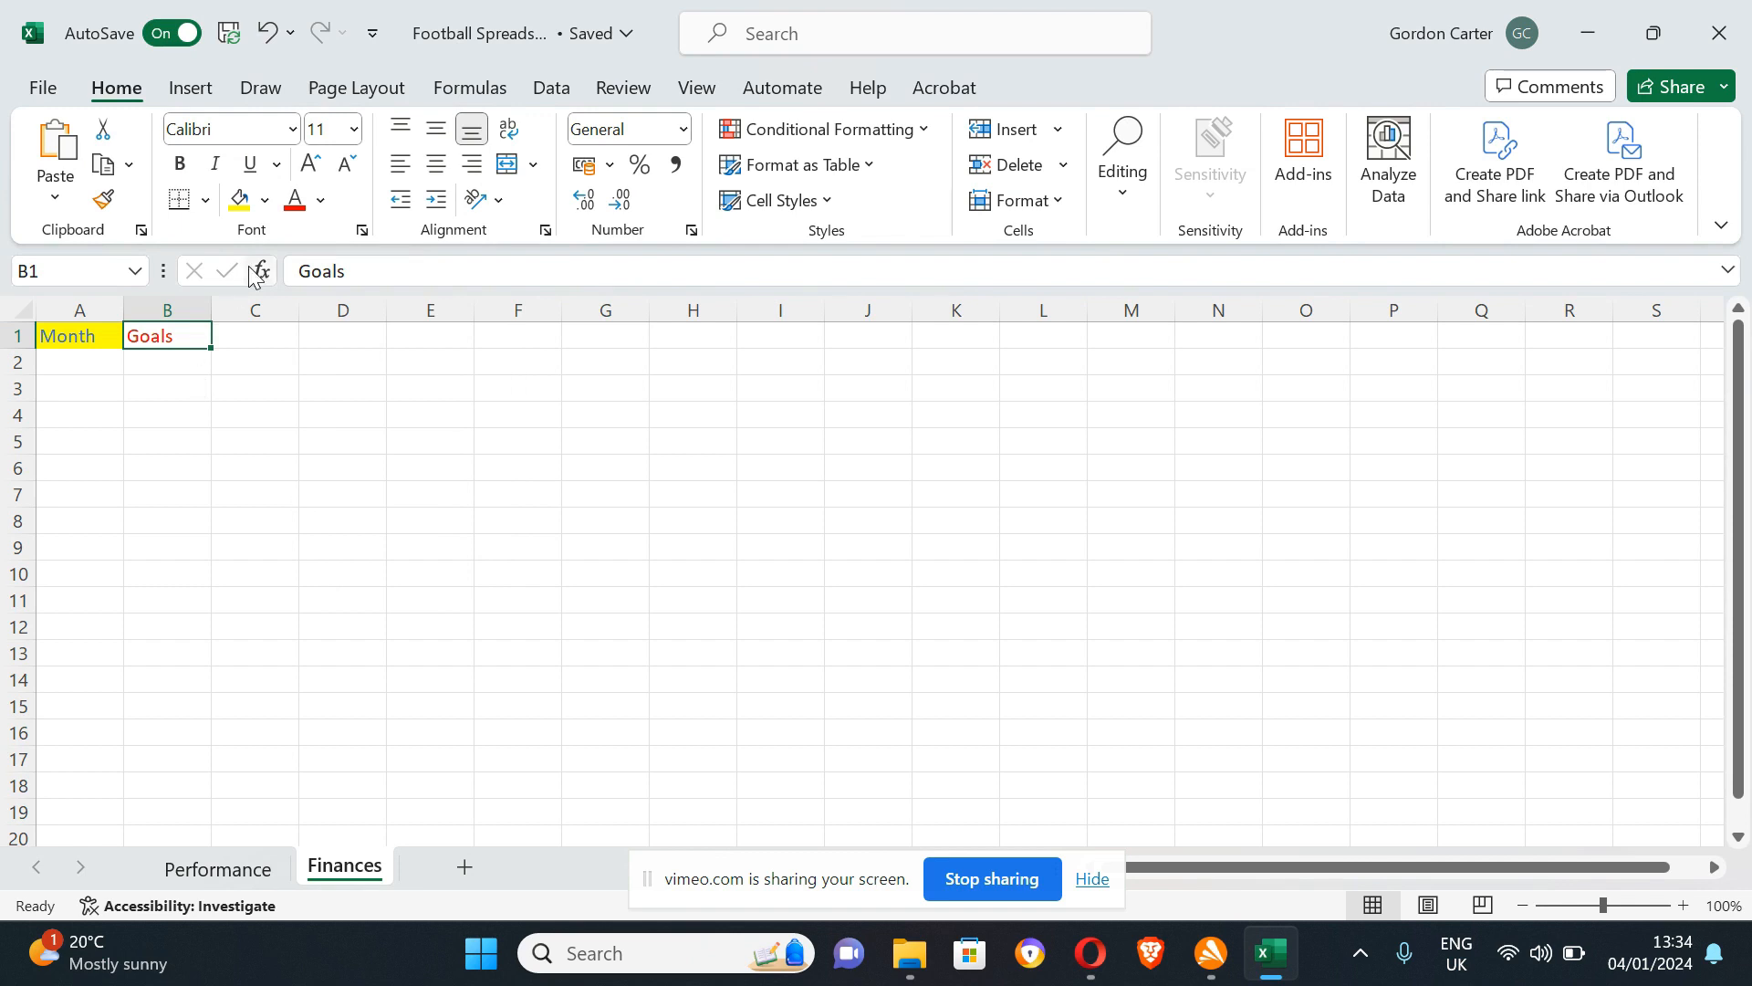
pyautogui.click(265, 200)
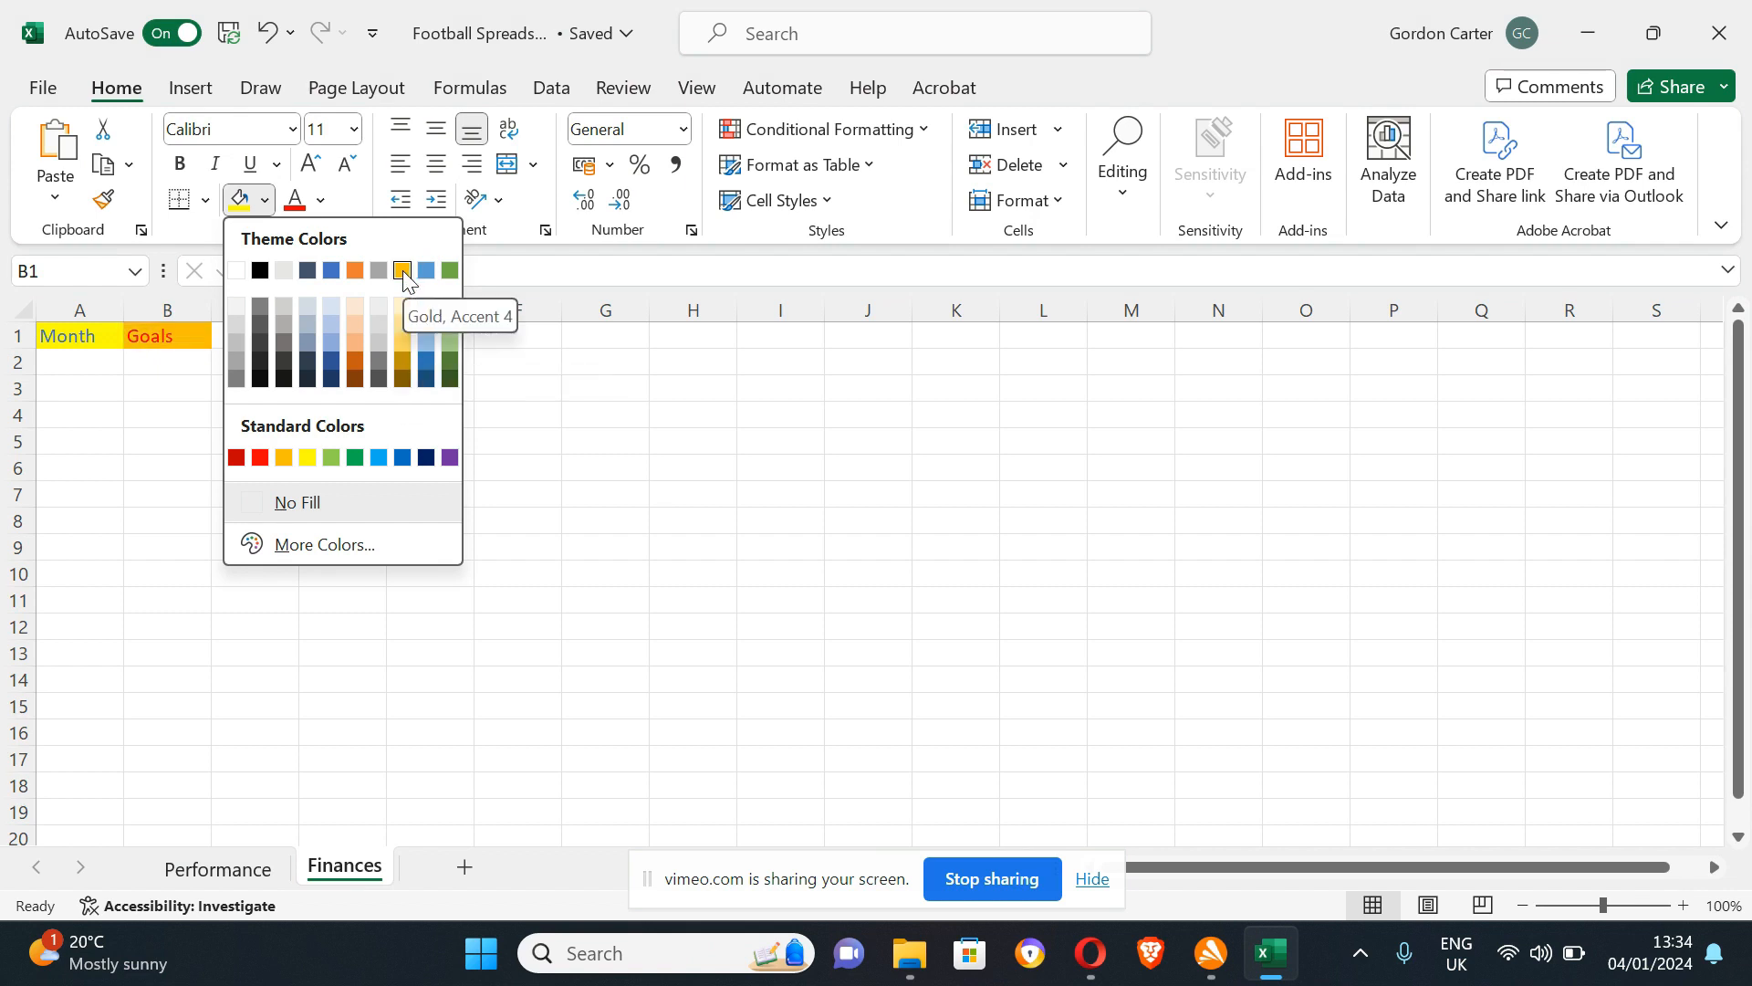
pyautogui.click(401, 340)
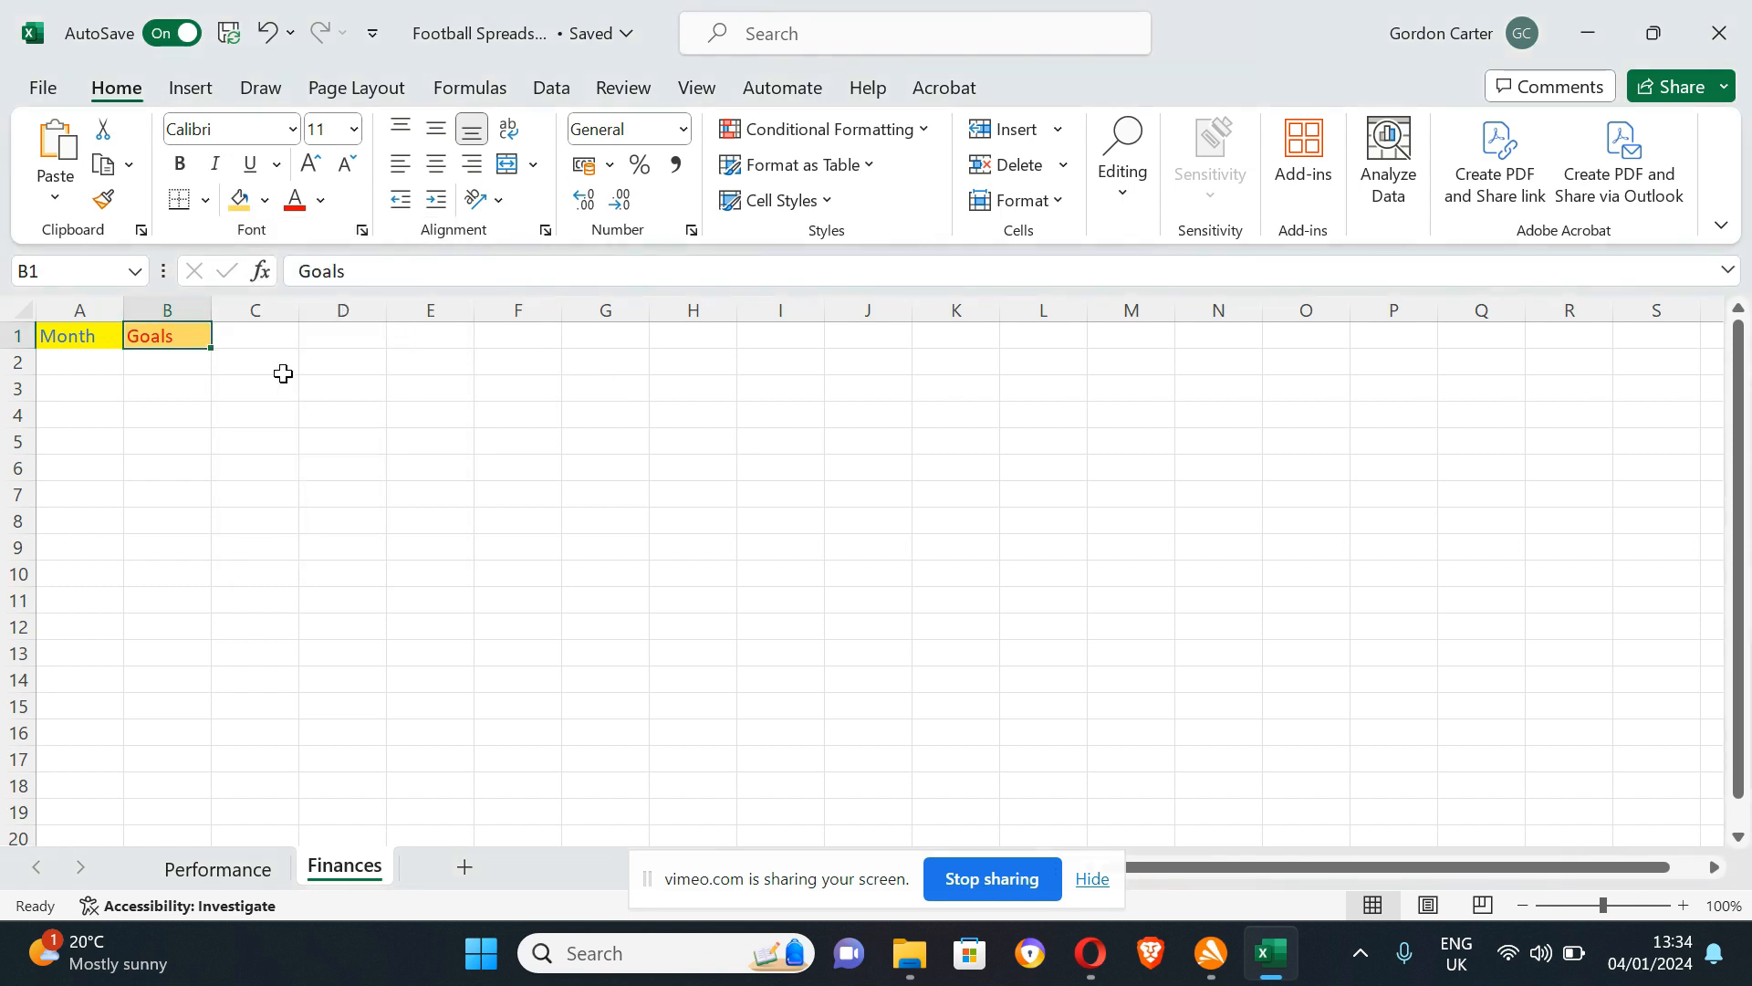
pyautogui.click(424, 396)
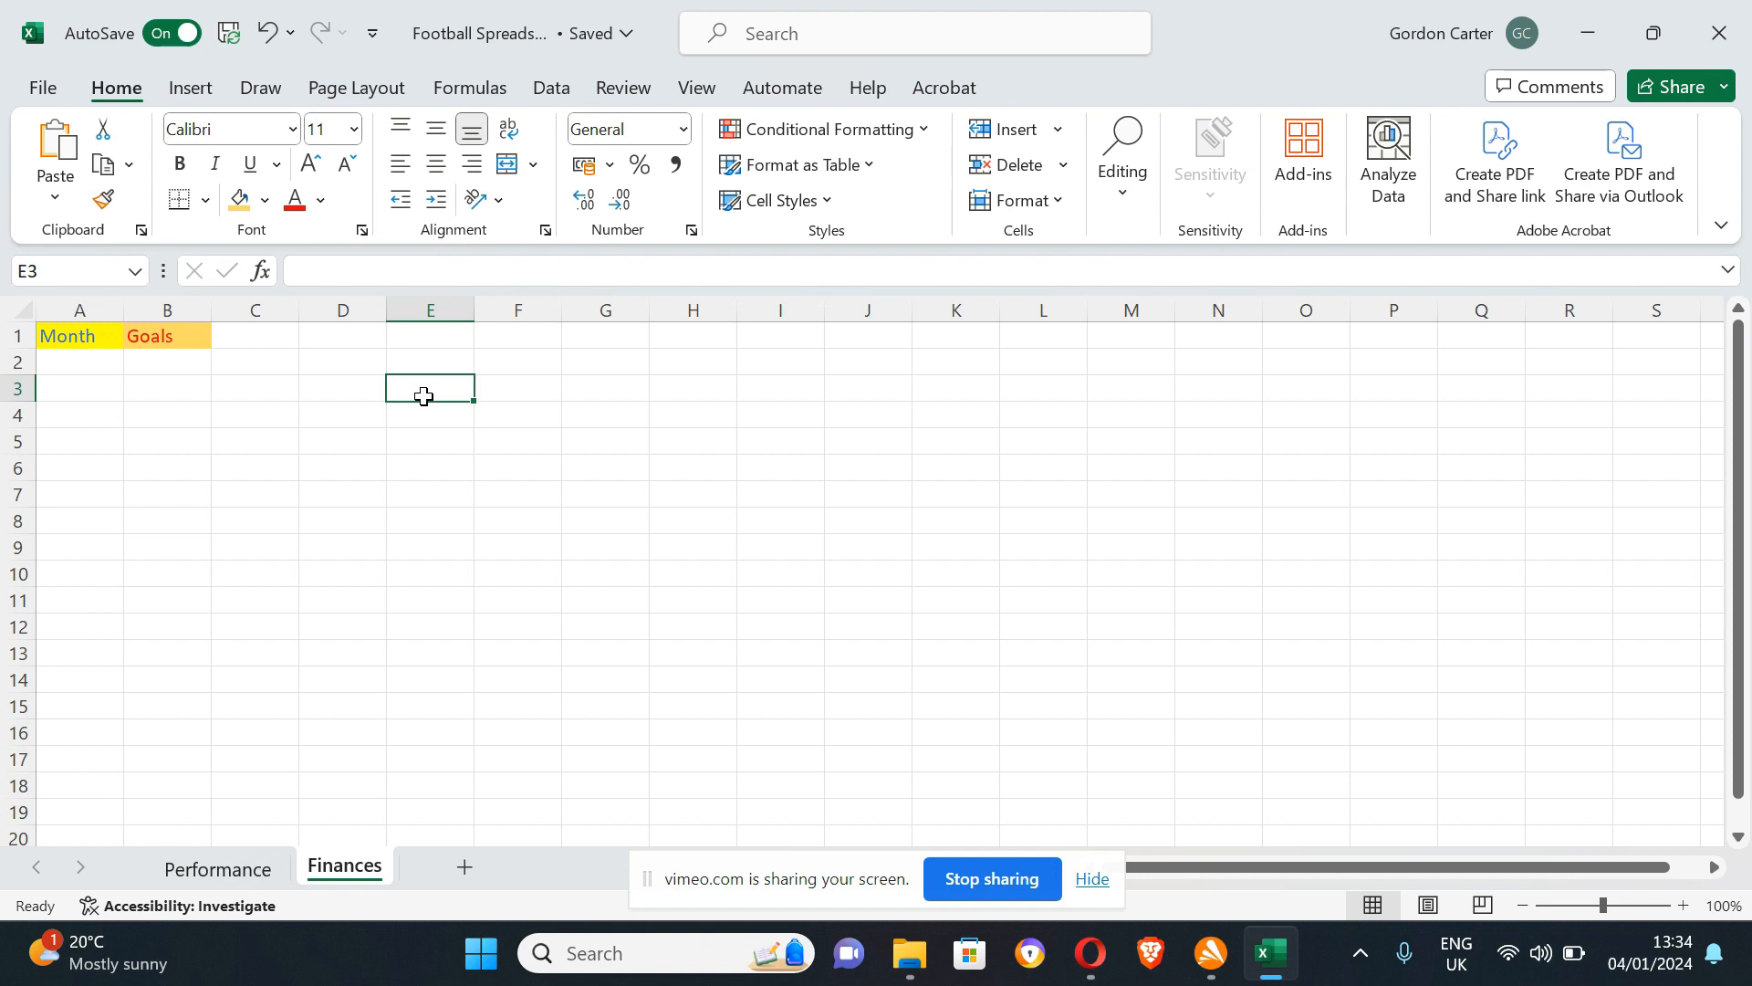
# Enter January in cell A2 and February in cell A3 under the Month header.
pyautogui.click(63, 365)
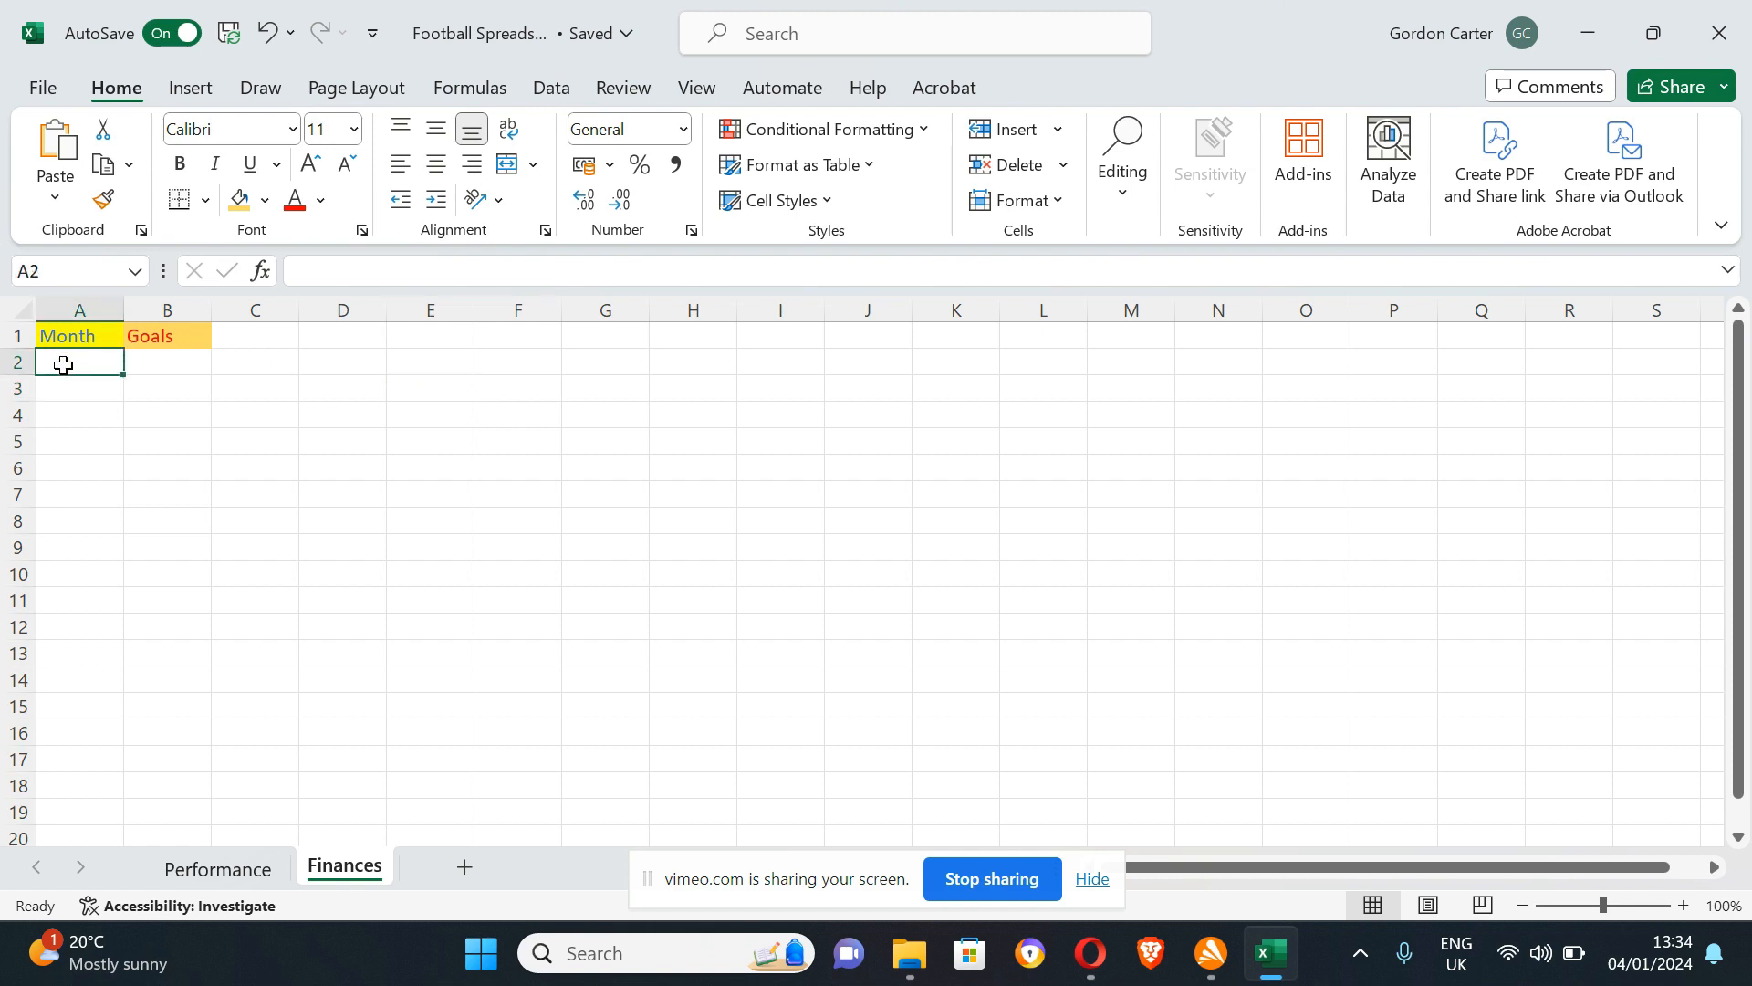
pyautogui.press('capslock')
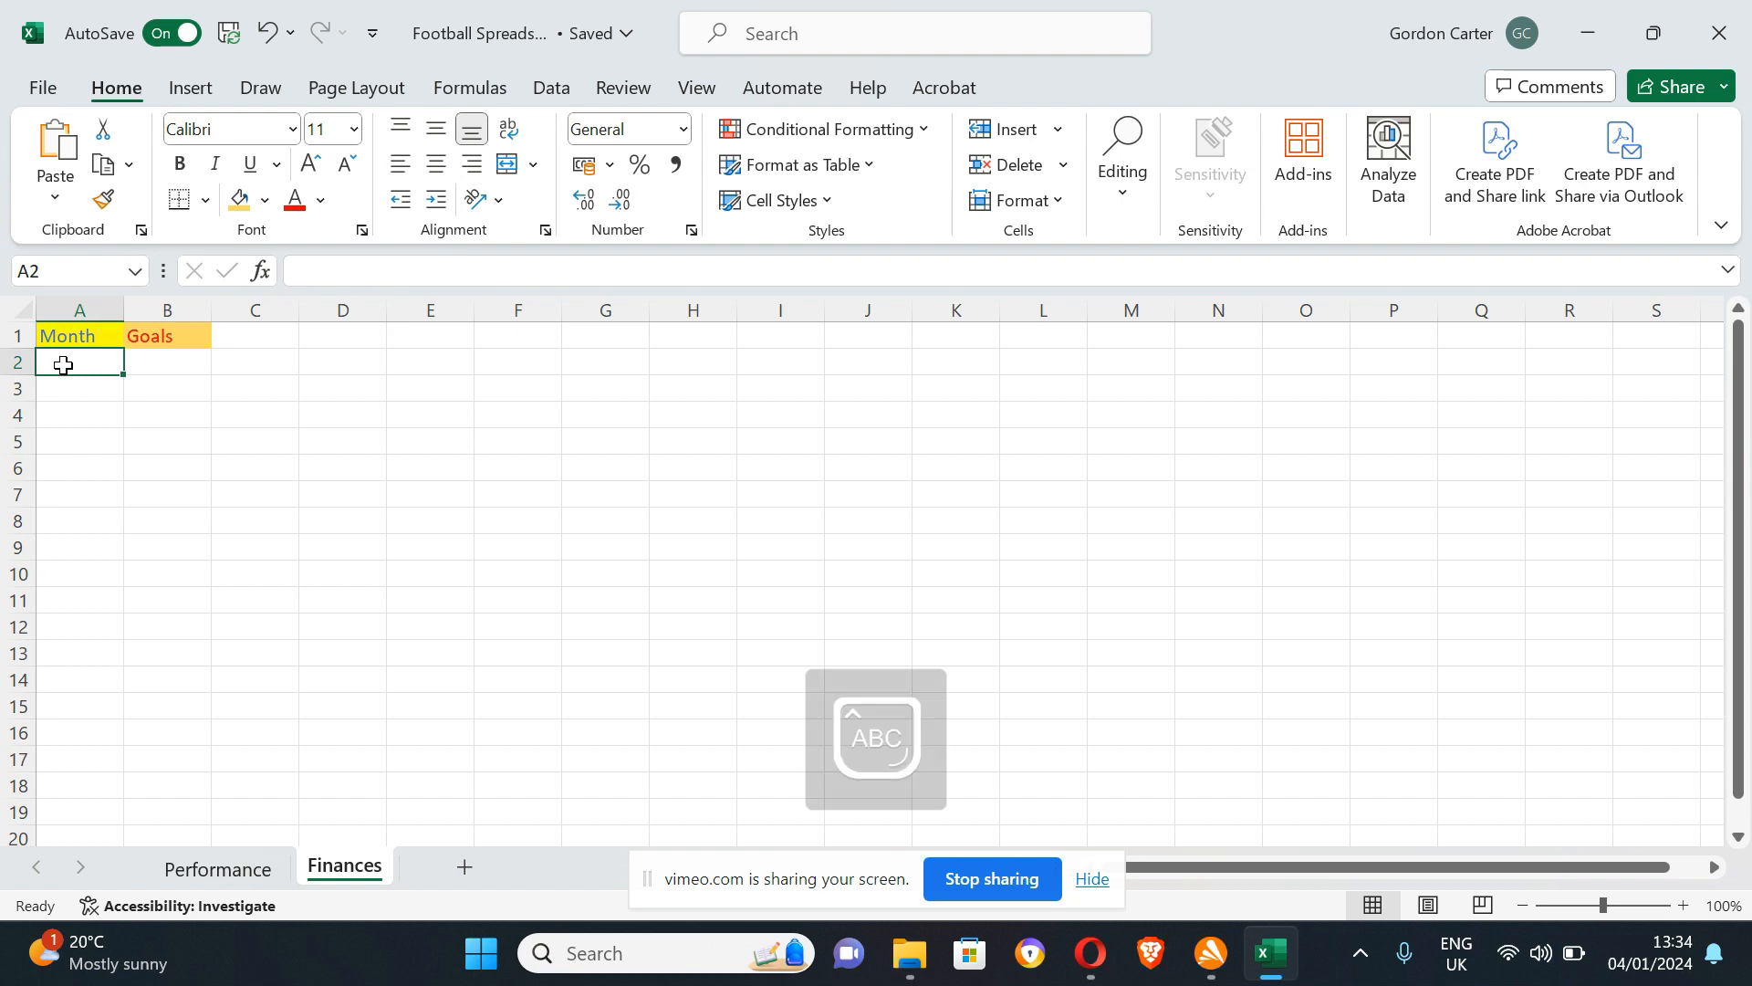
pyautogui.write('J')
pyautogui.press('capslock')
pyautogui.write('anu')
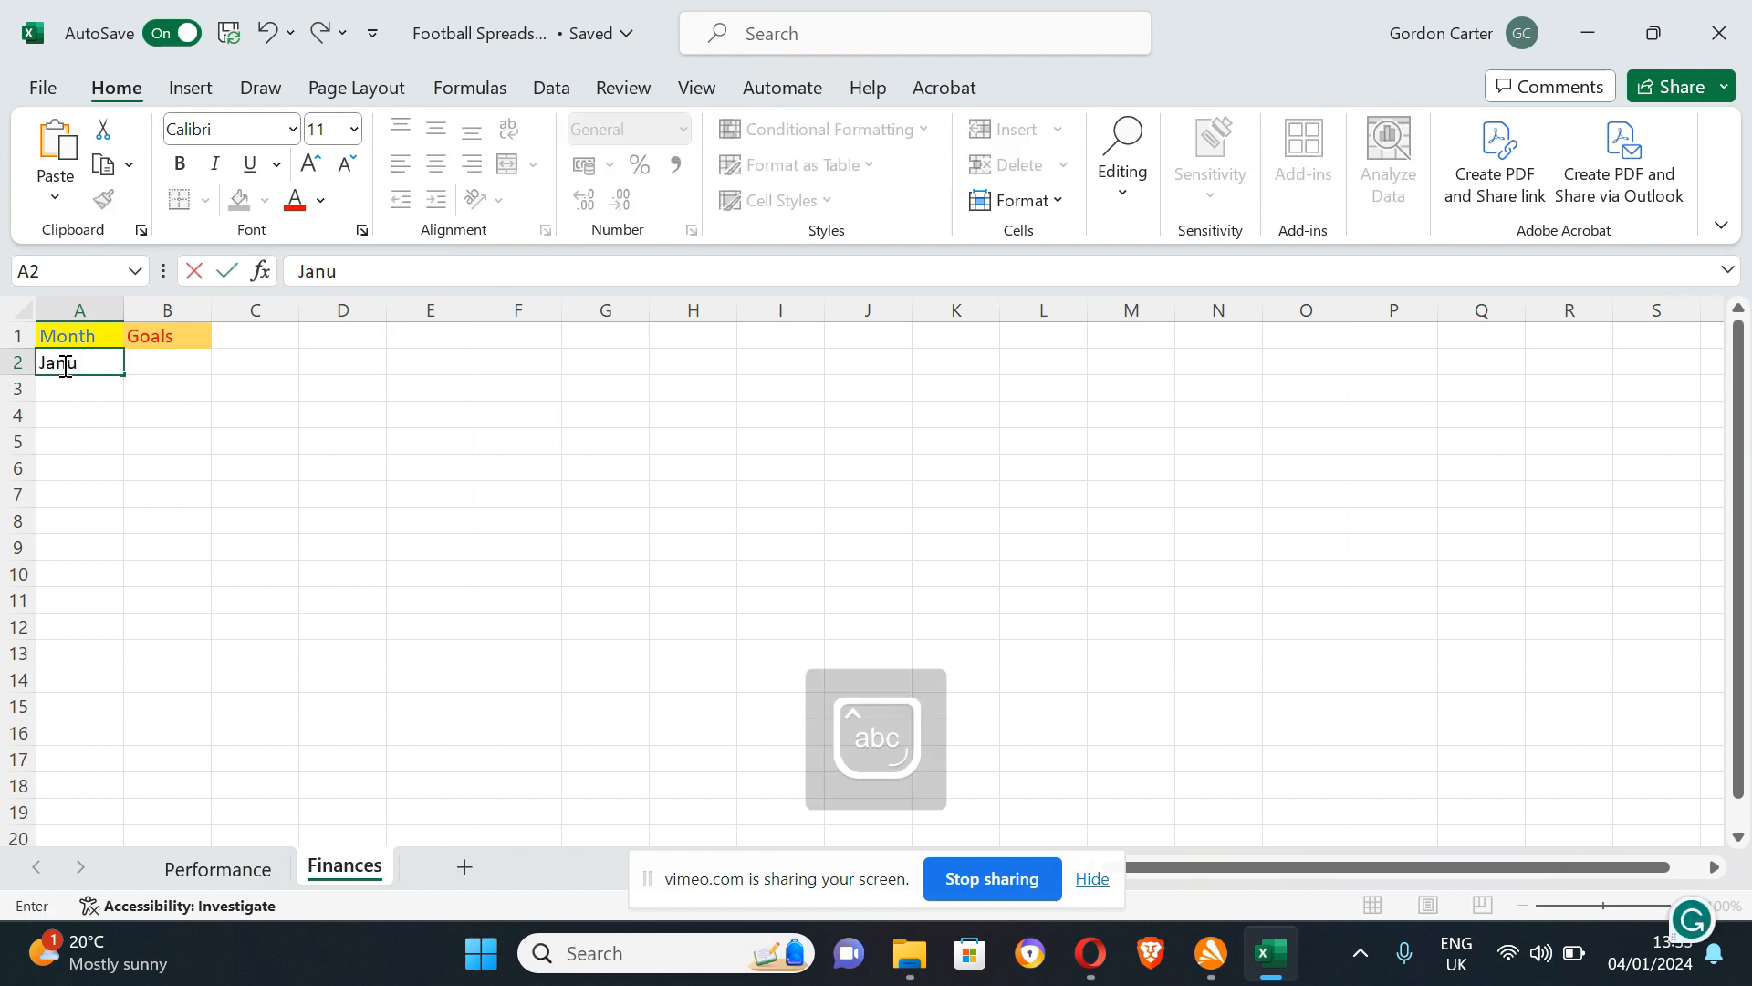
pyautogui.write('ary')
pyautogui.press('Return')
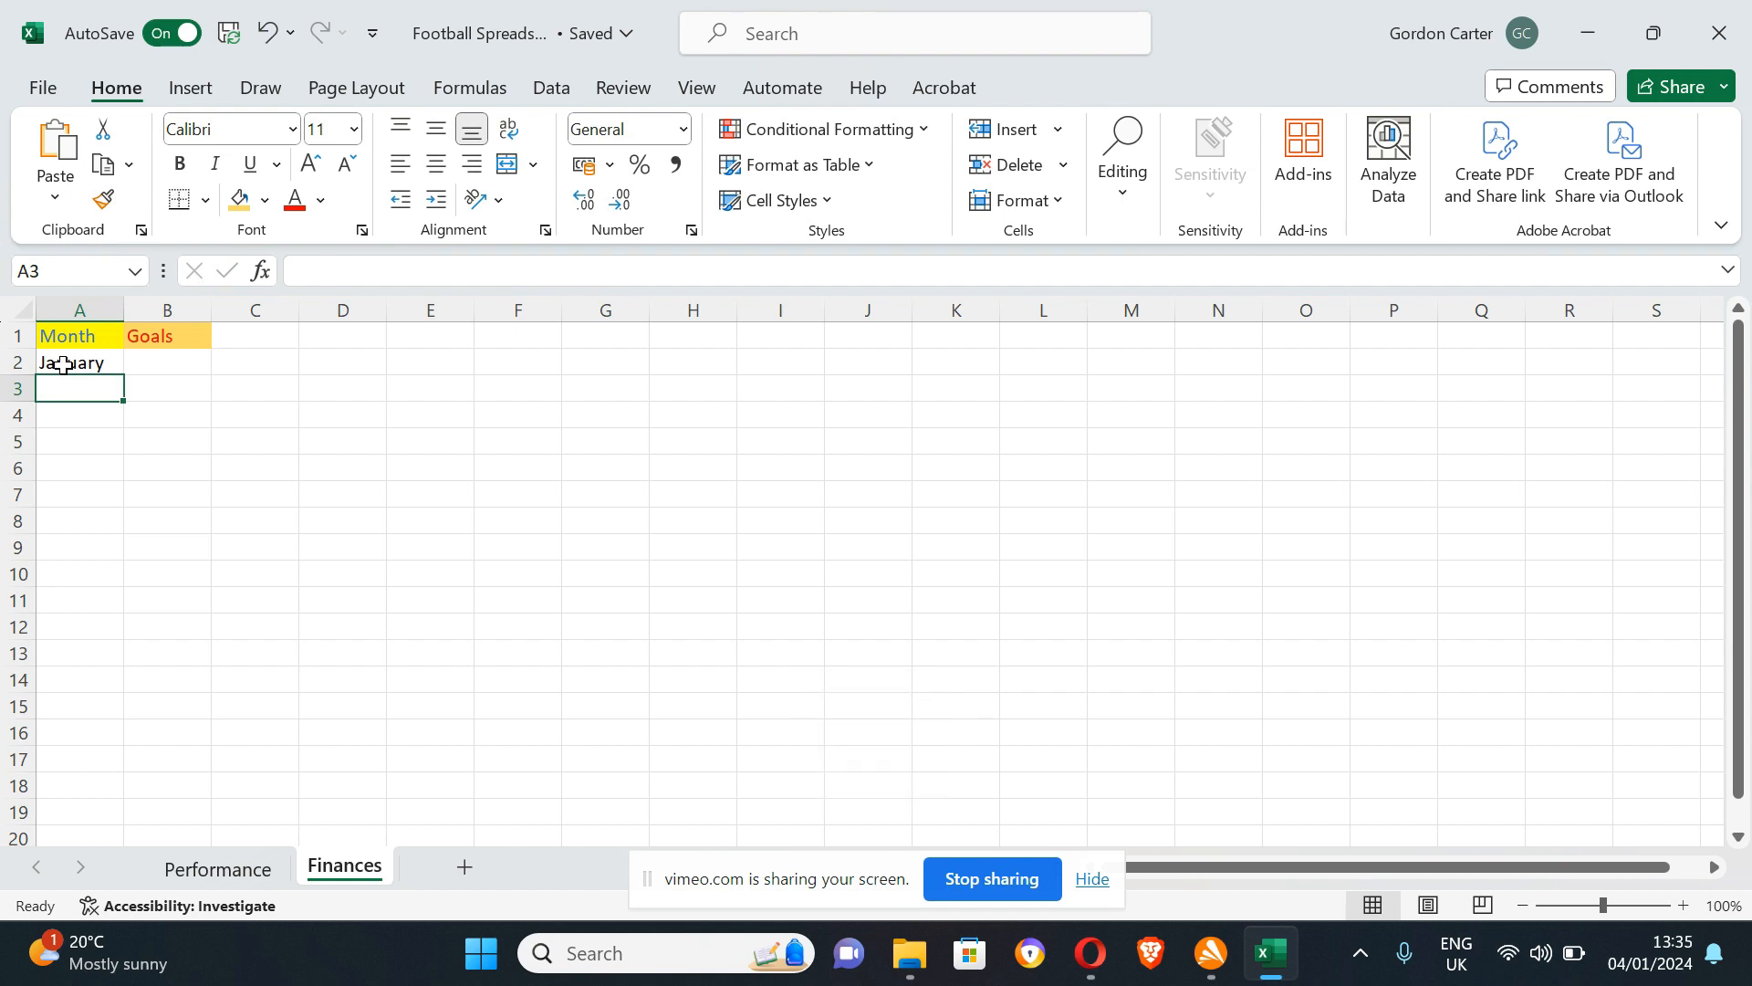
pyautogui.write('F')
pyautogui.press('capslock')
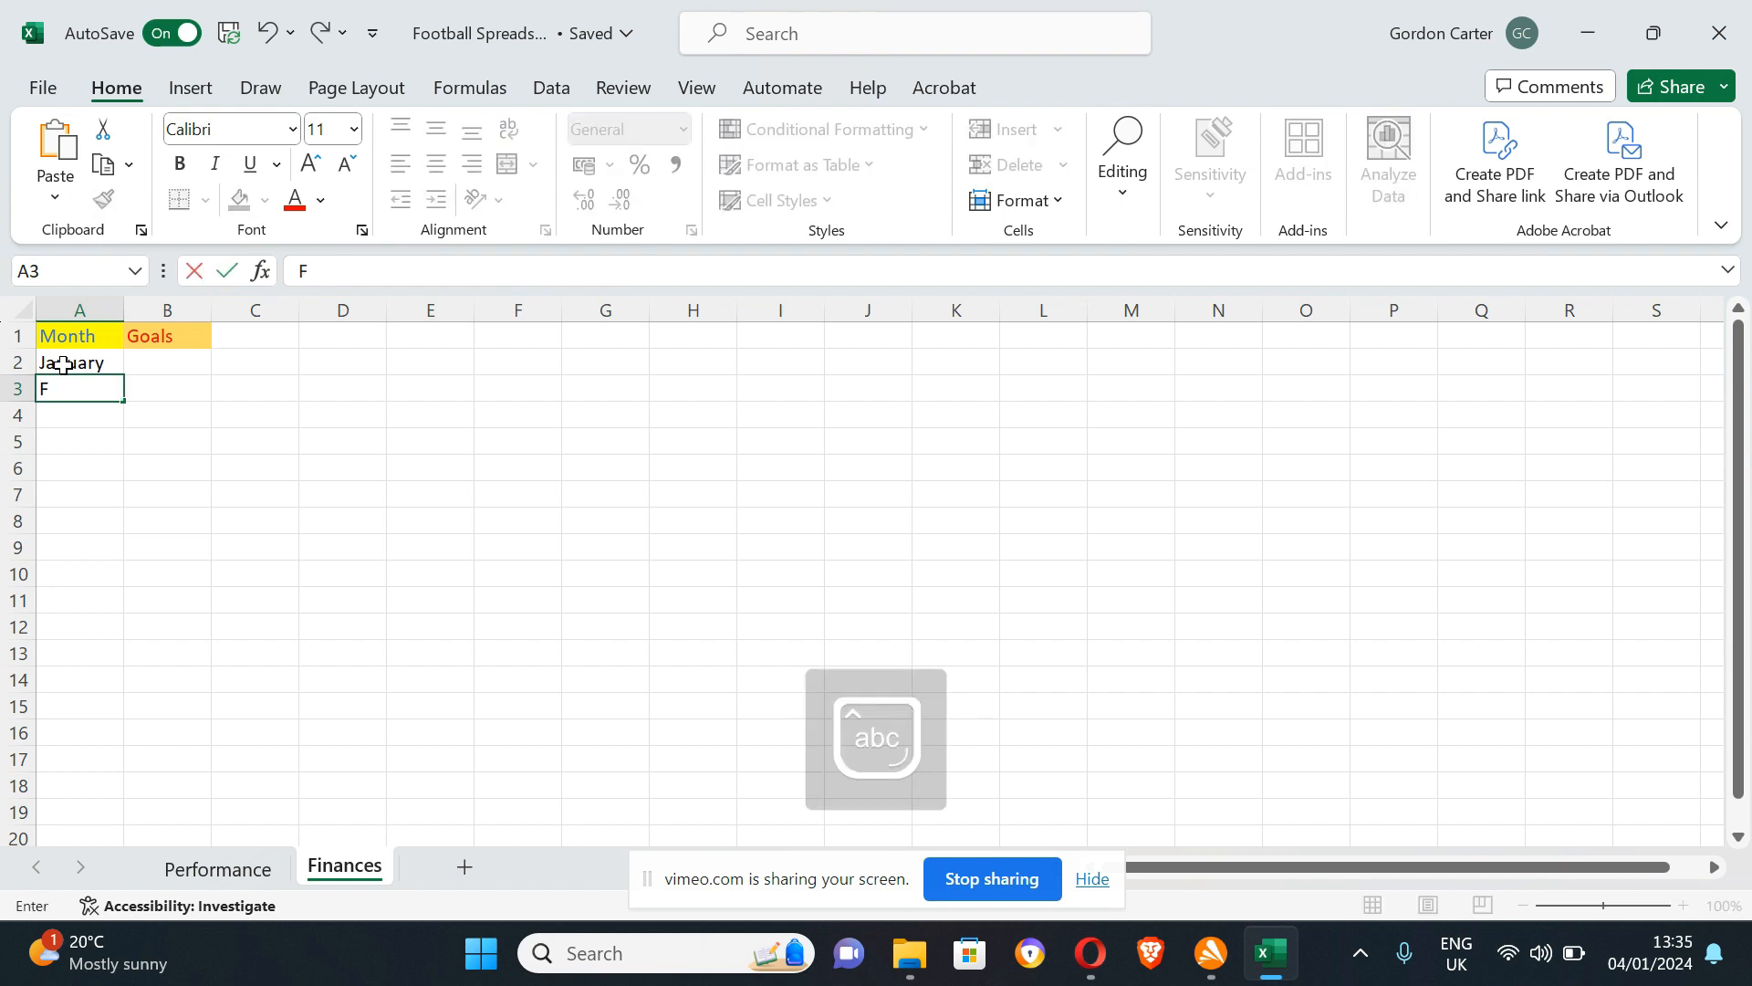
pyautogui.write('ebruary')
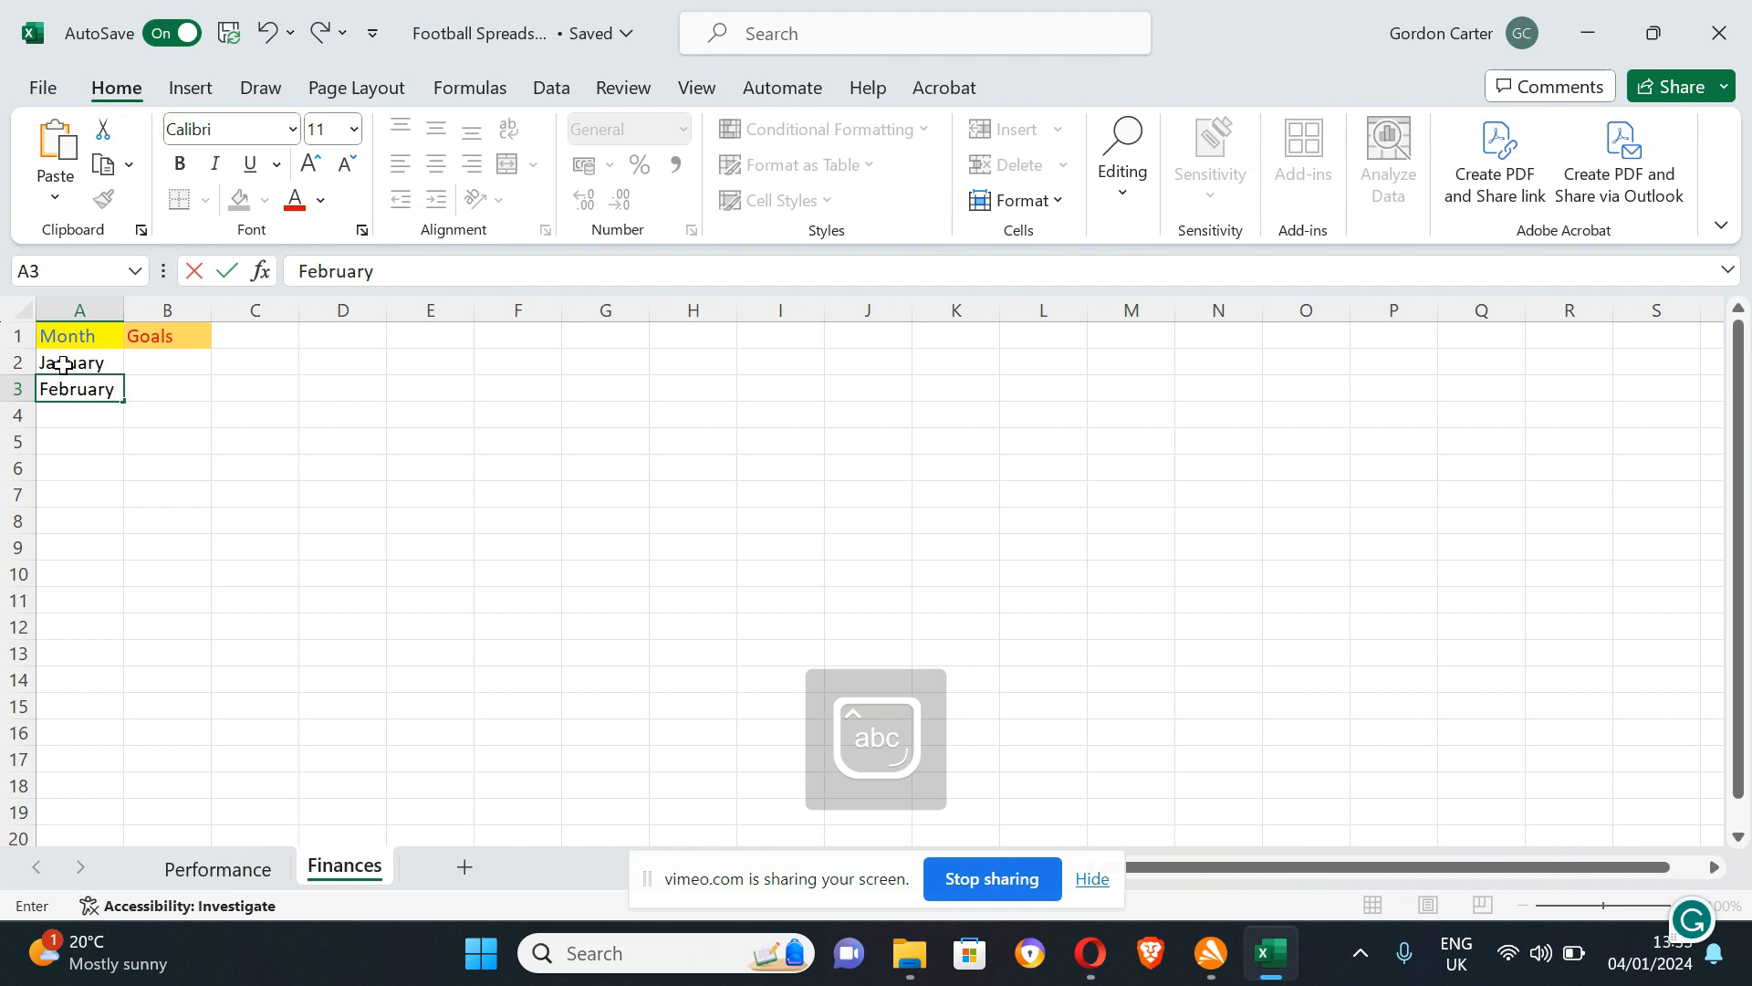
pyautogui.press('Return')
# Fill the month series from January in A2 down to December in A13 and autofit the width of column A.
pyautogui.click(103, 363)
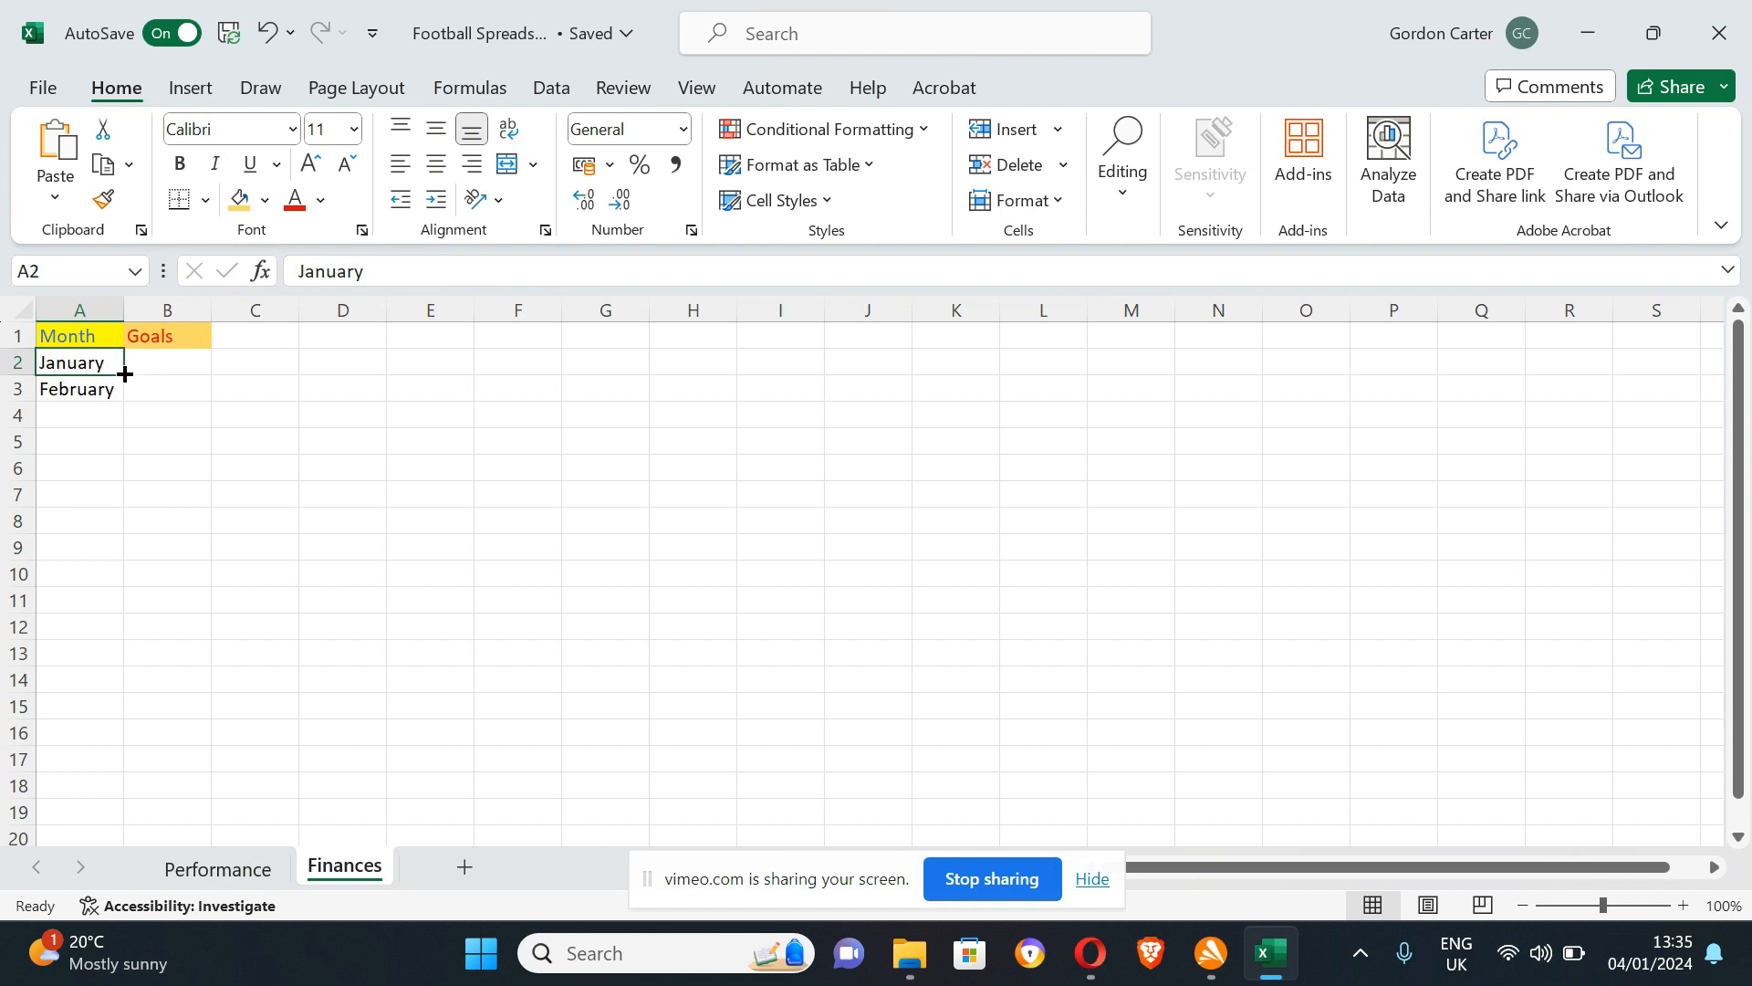
pyautogui.moveTo(125, 374); pyautogui.dragTo(111, 655)
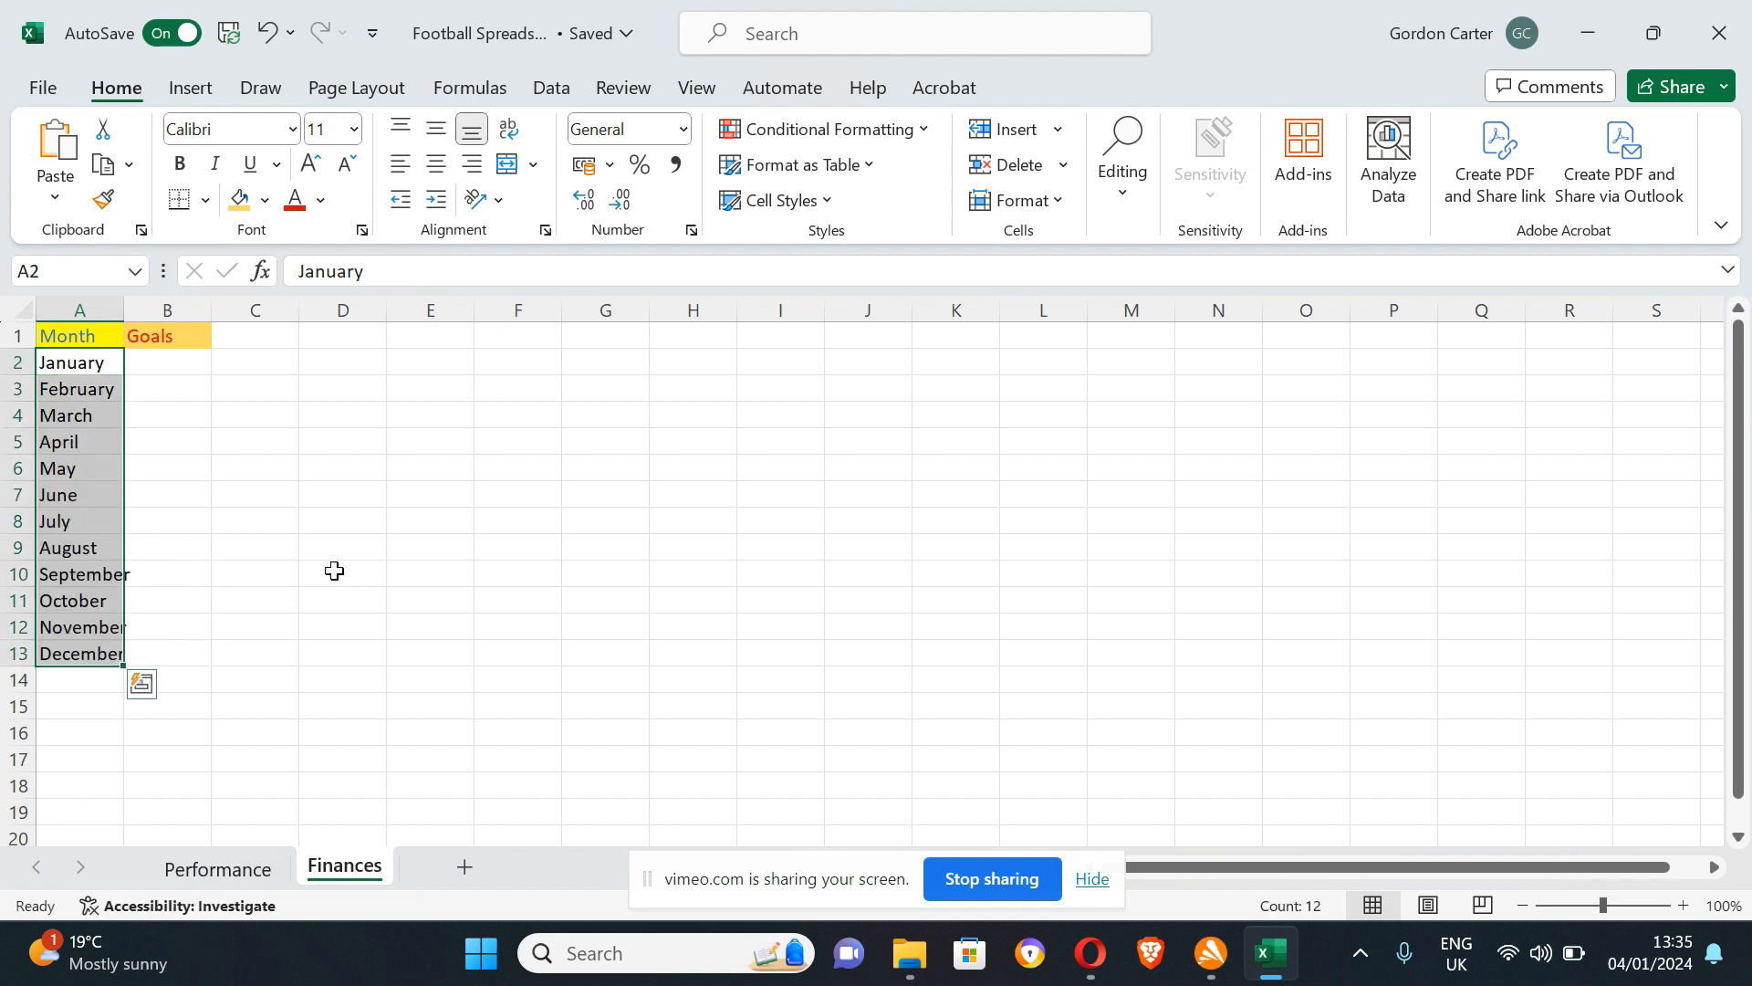
pyautogui.click(146, 364)
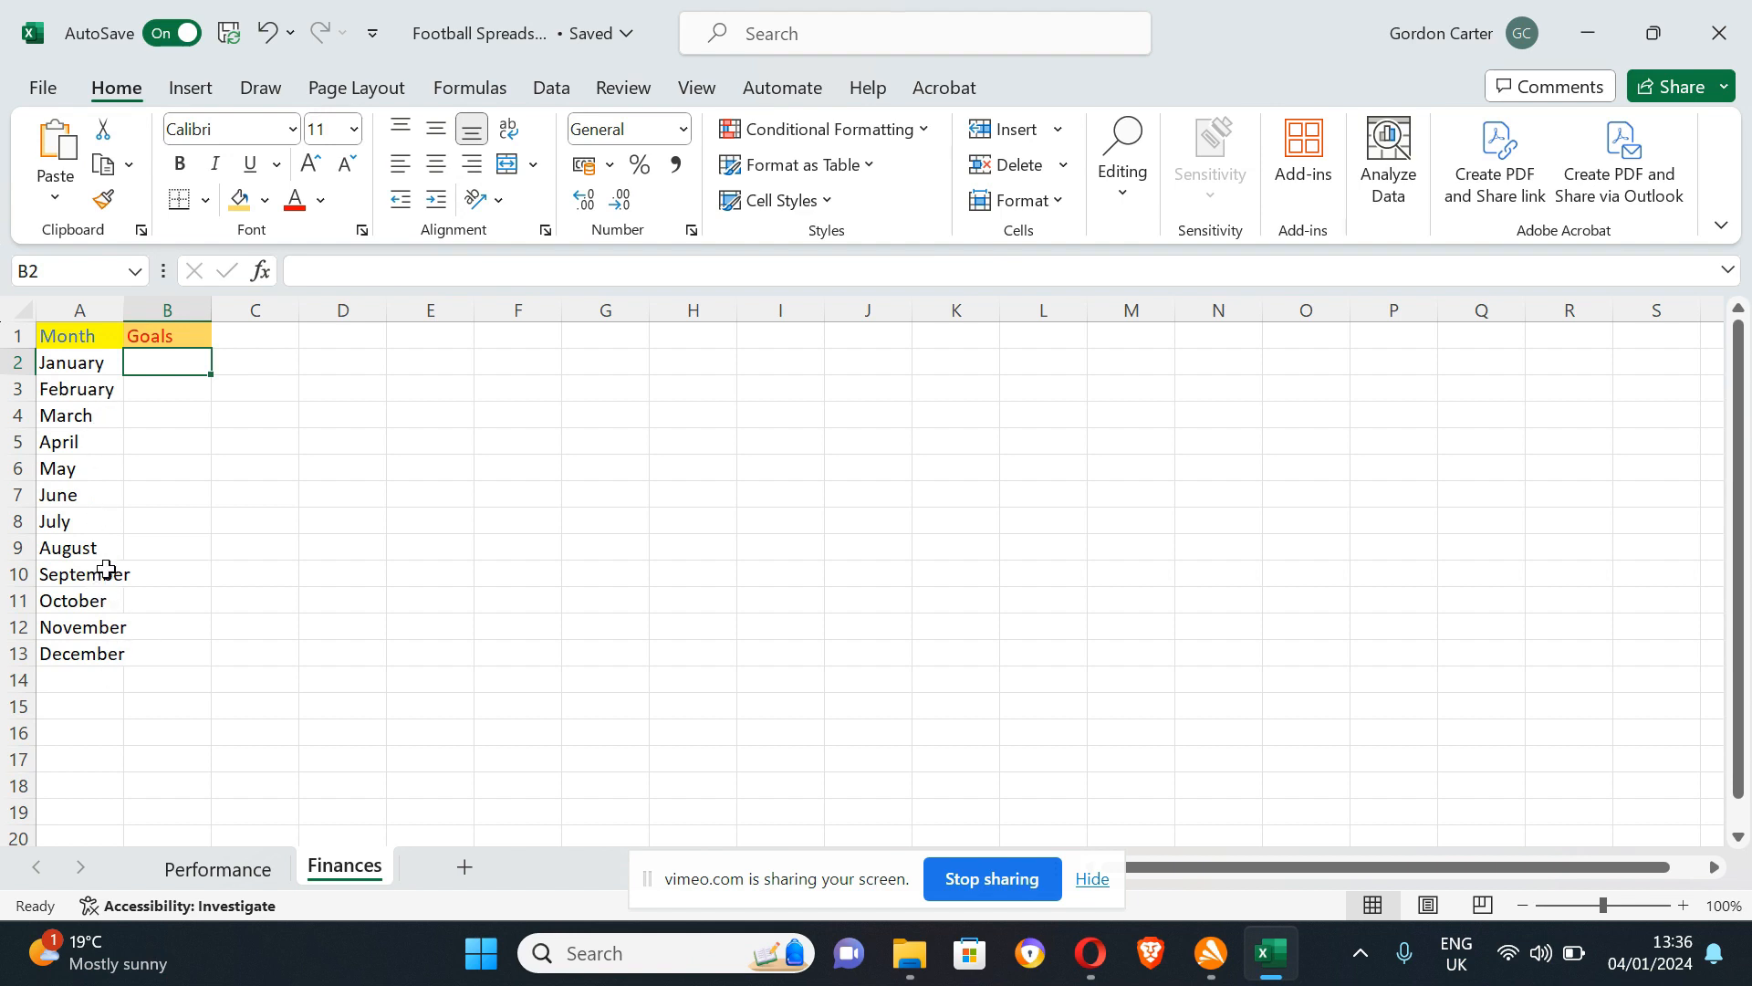
pyautogui.doubleClick(123, 309)
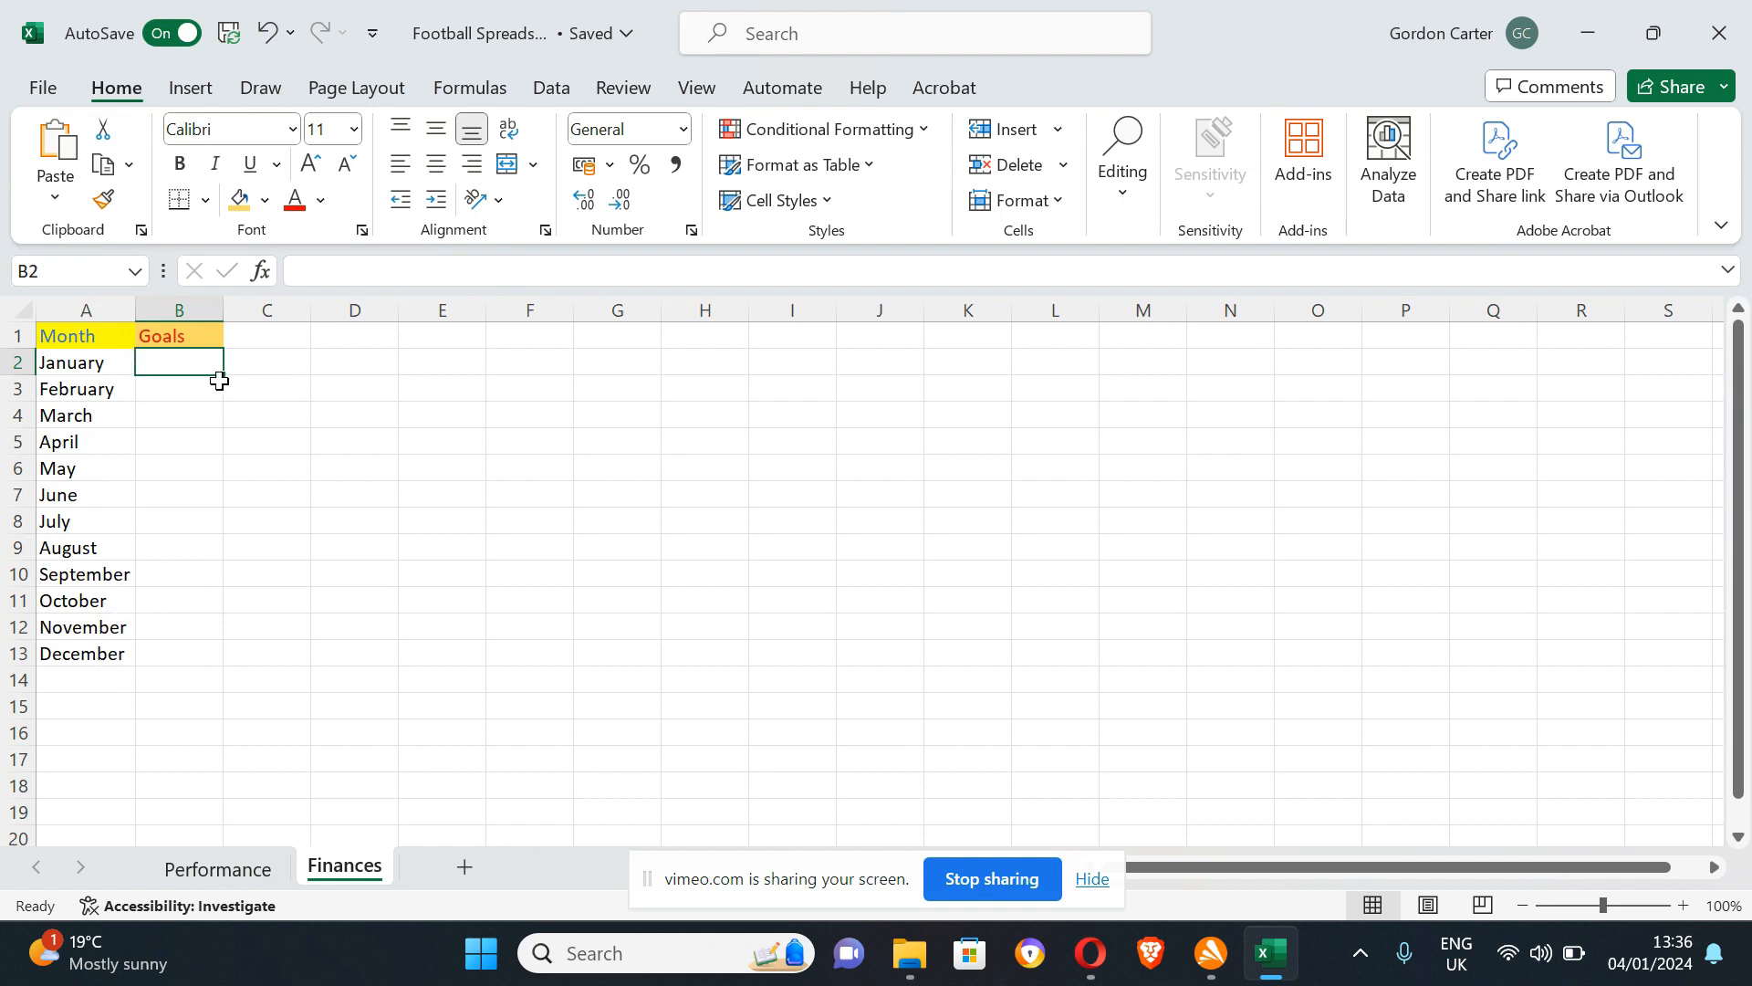
# Make the Month and Goals headers in A1:B1 bold.
pyautogui.click(107, 334)
pyautogui.moveTo(107, 334); pyautogui.dragTo(180, 334)
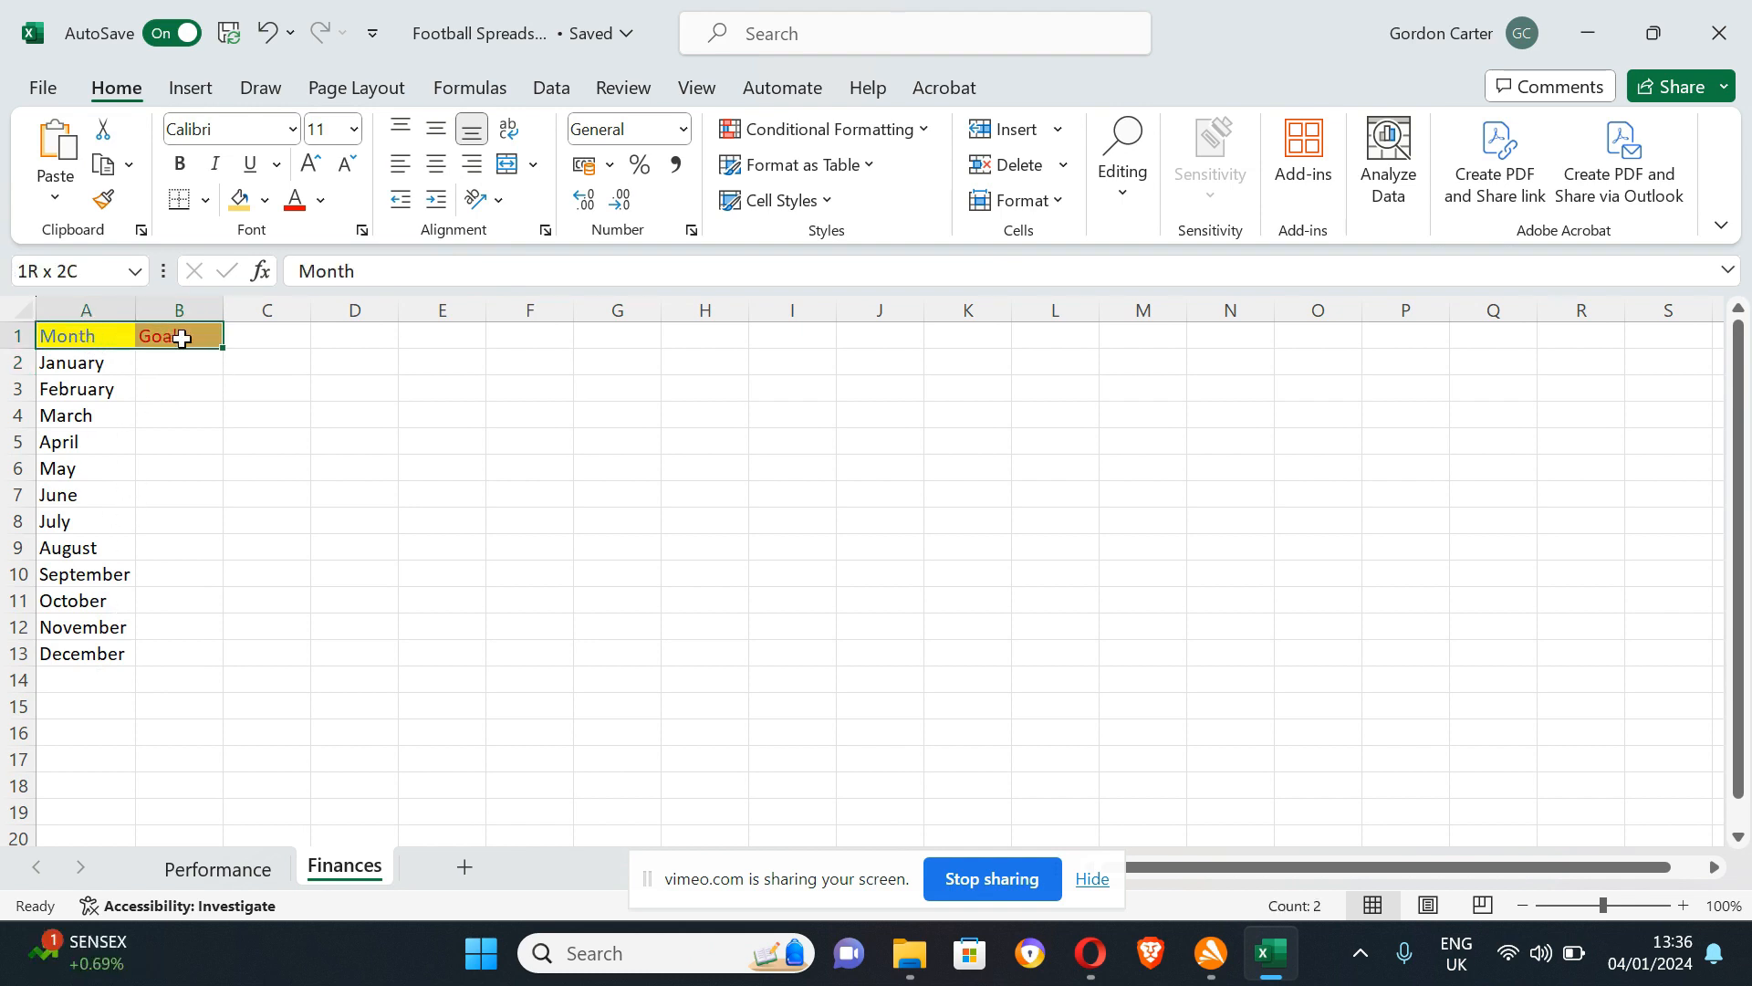
pyautogui.click(180, 164)
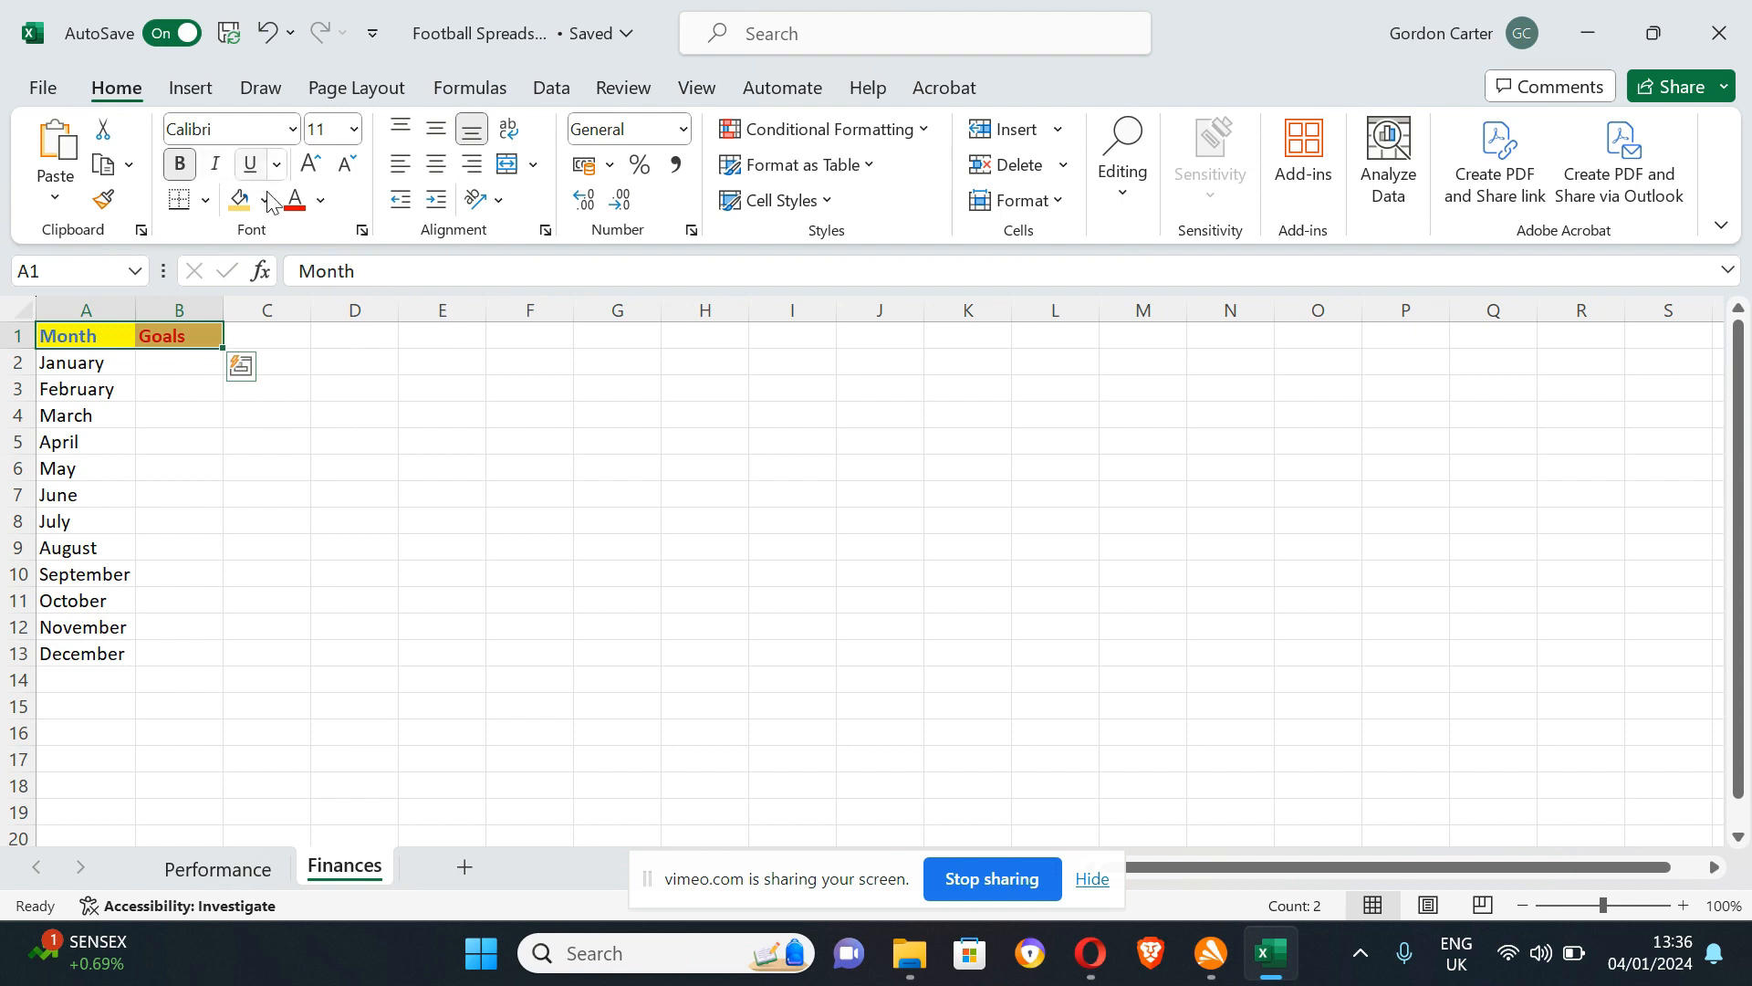
# Check the annual goals figure on the Performance sheet and return to cell B2 of the Finances sheet.
pyautogui.click(182, 364)
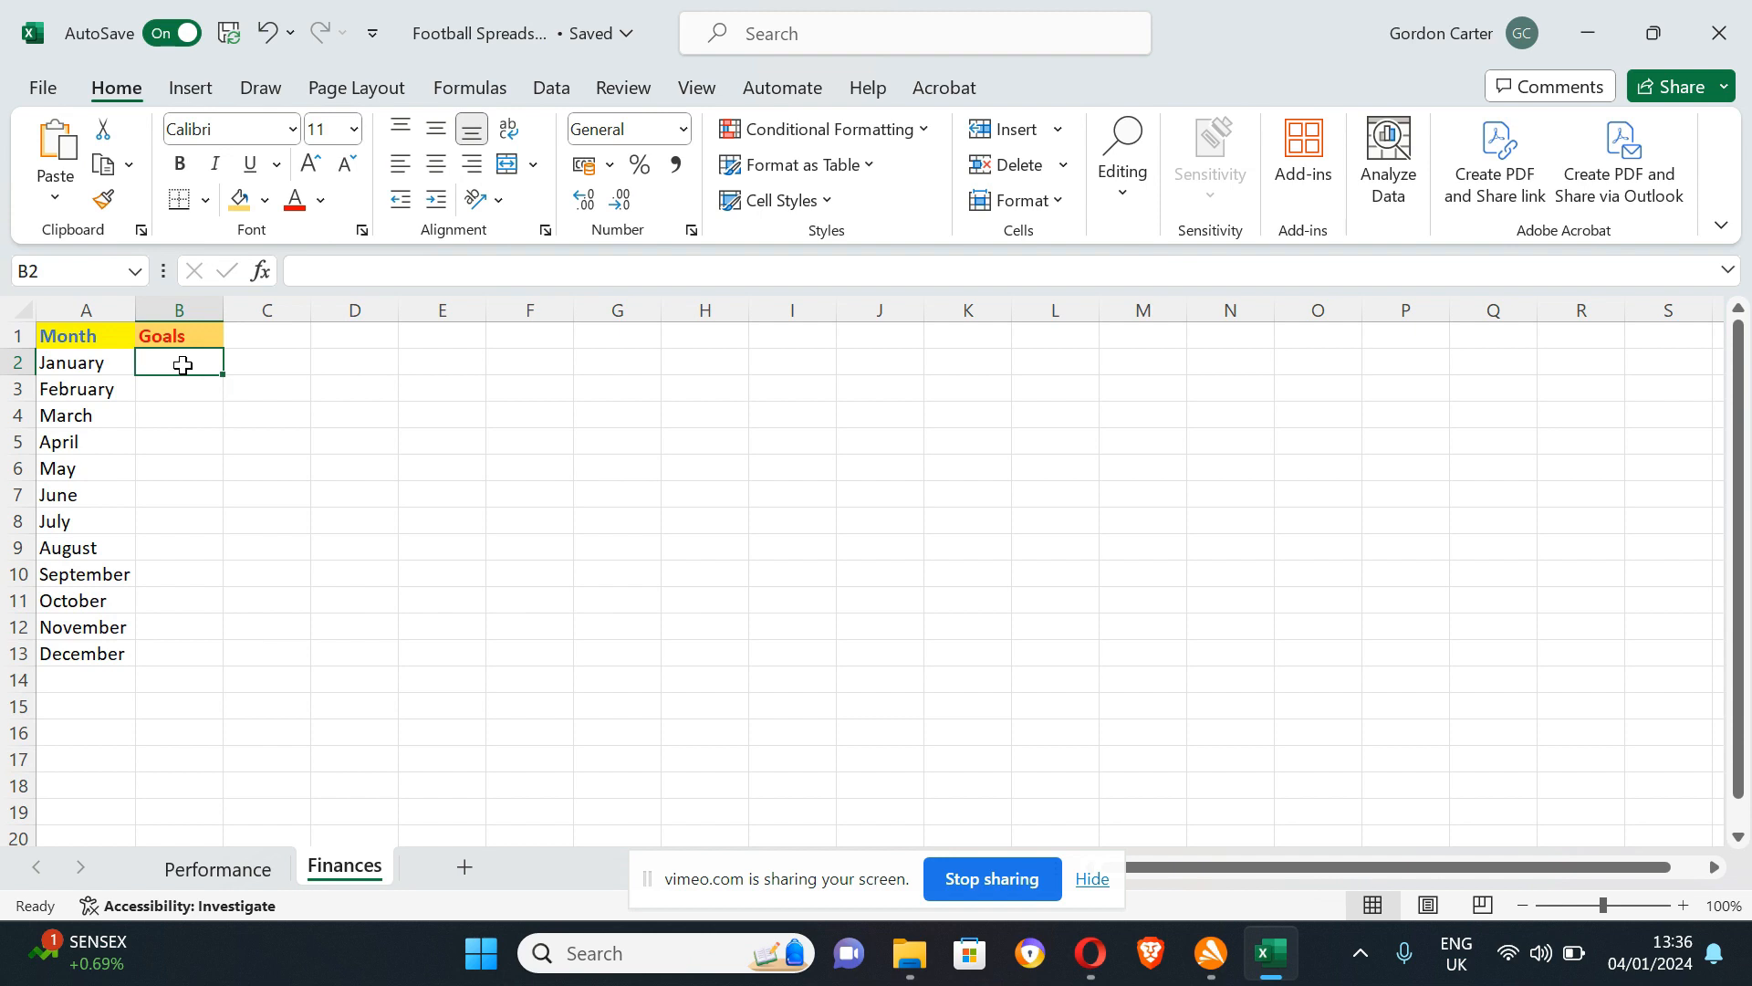
pyautogui.click(223, 868)
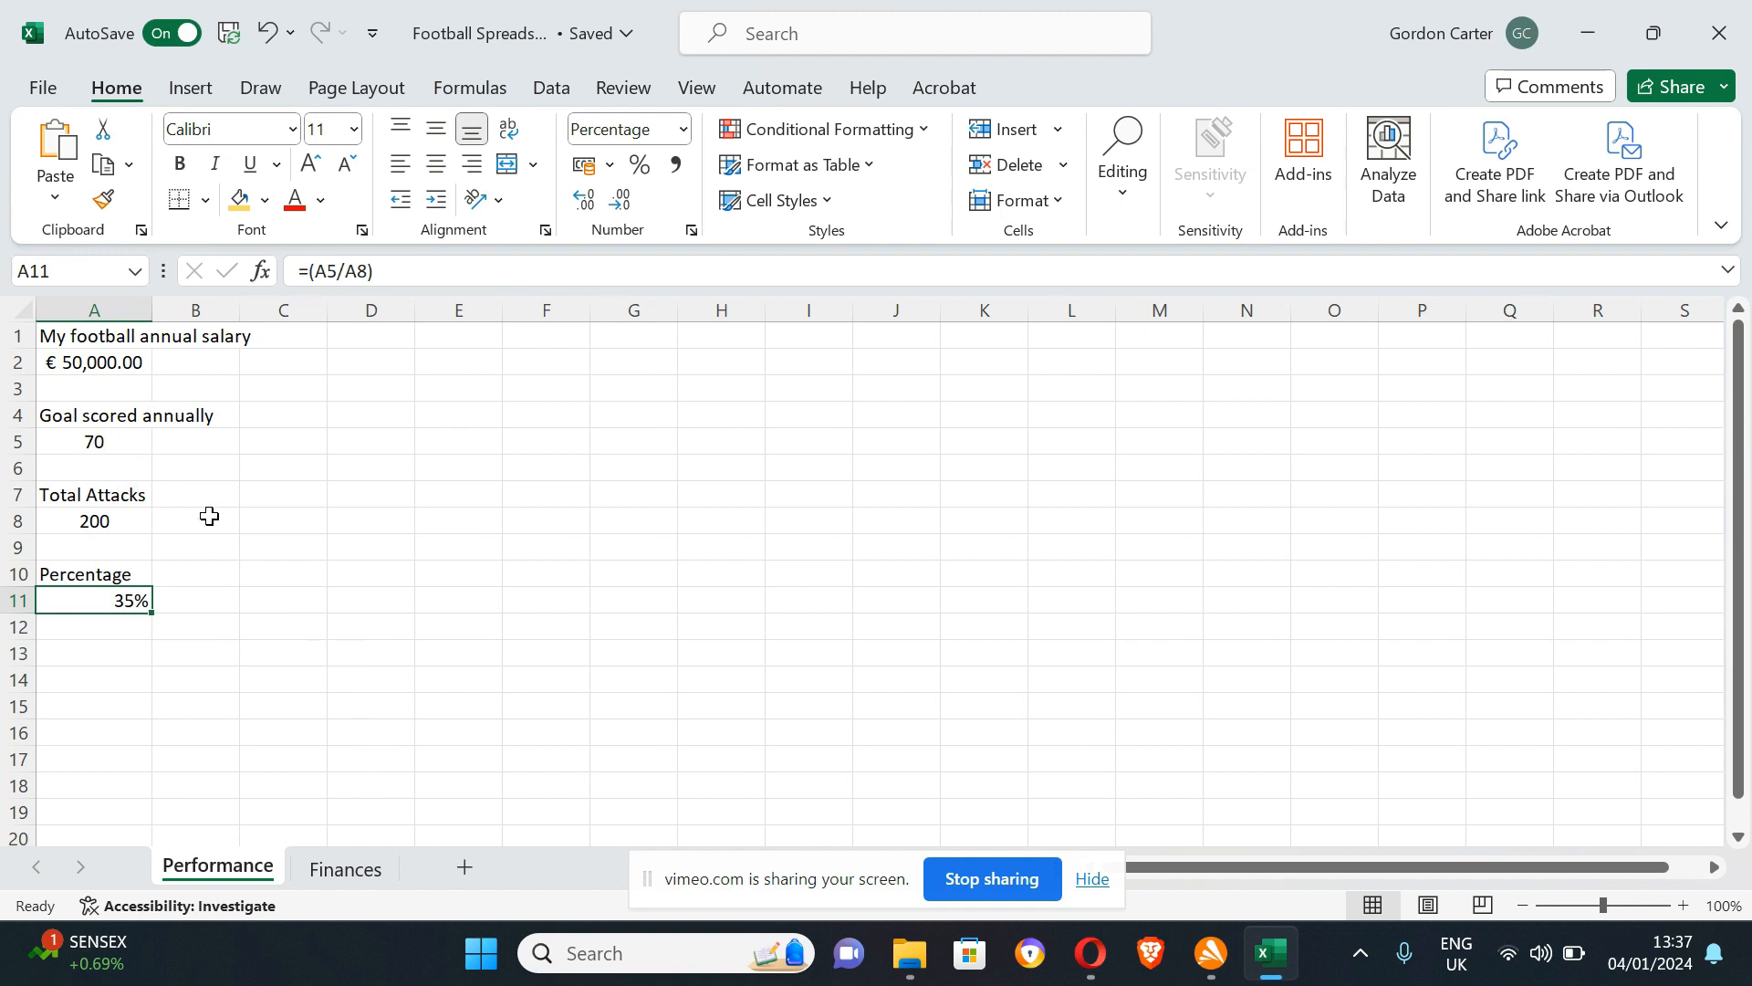
pyautogui.click(340, 869)
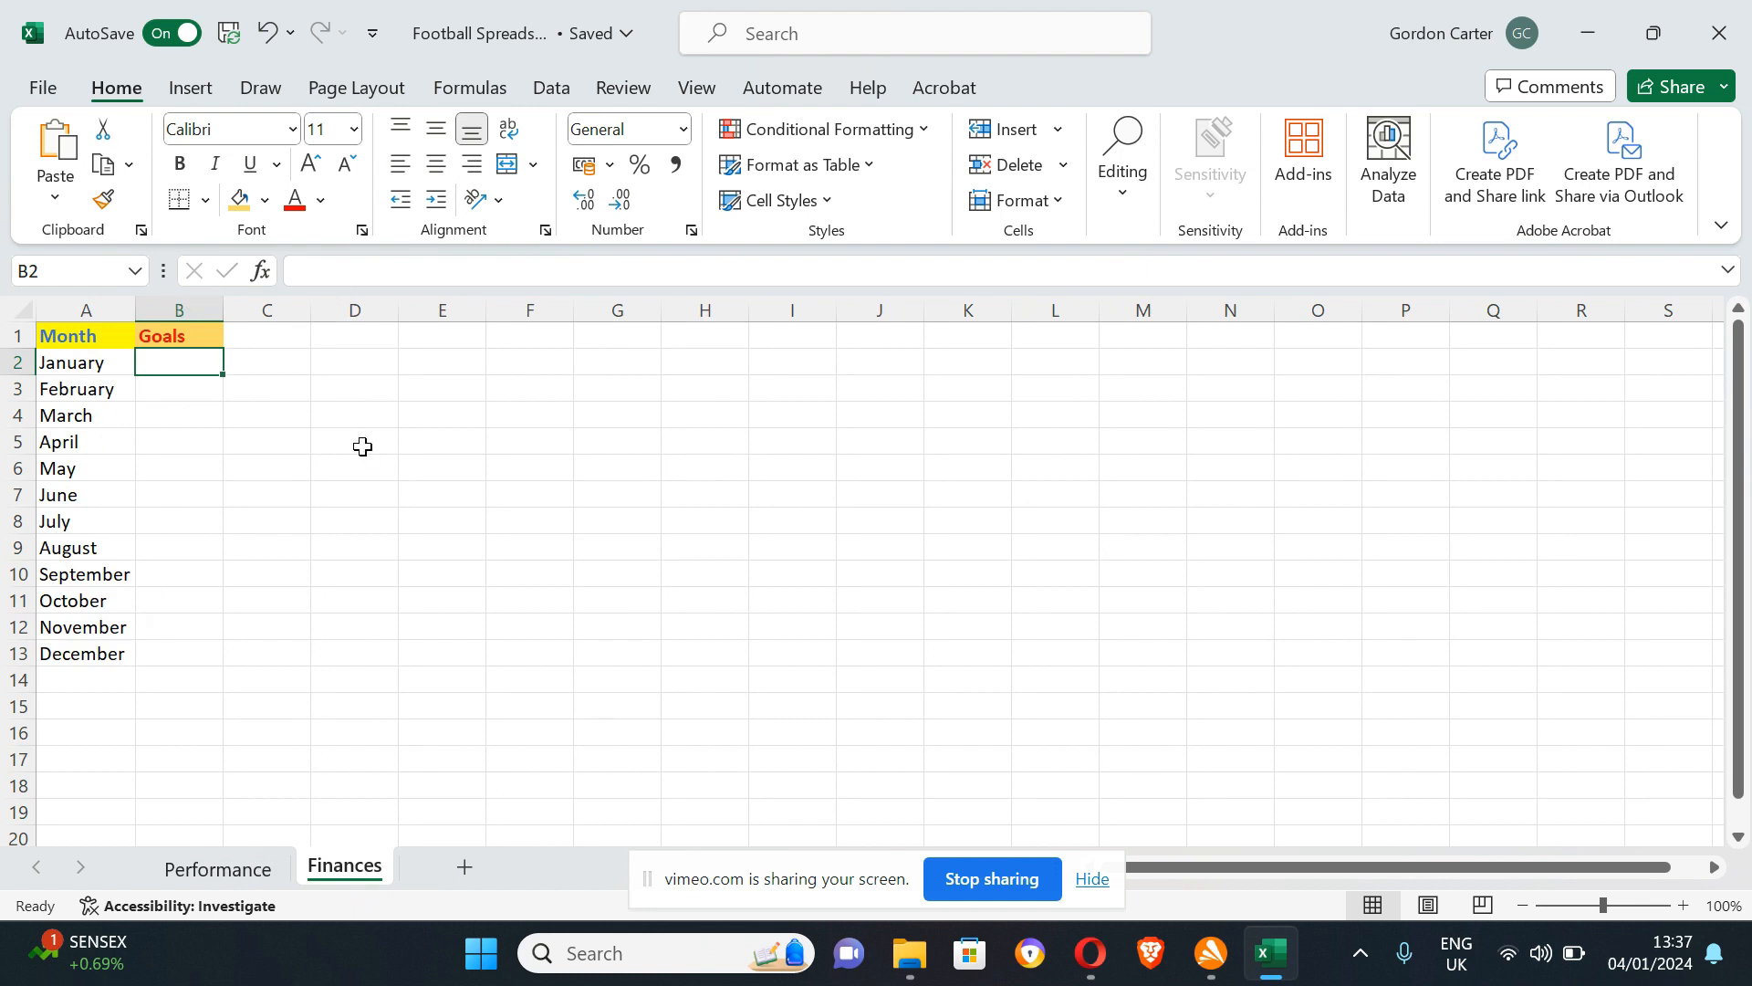
# Enter the goals for January to June in B2:B7 as 7, 6, 5, 4, 6 and 8.
pyautogui.write('7')
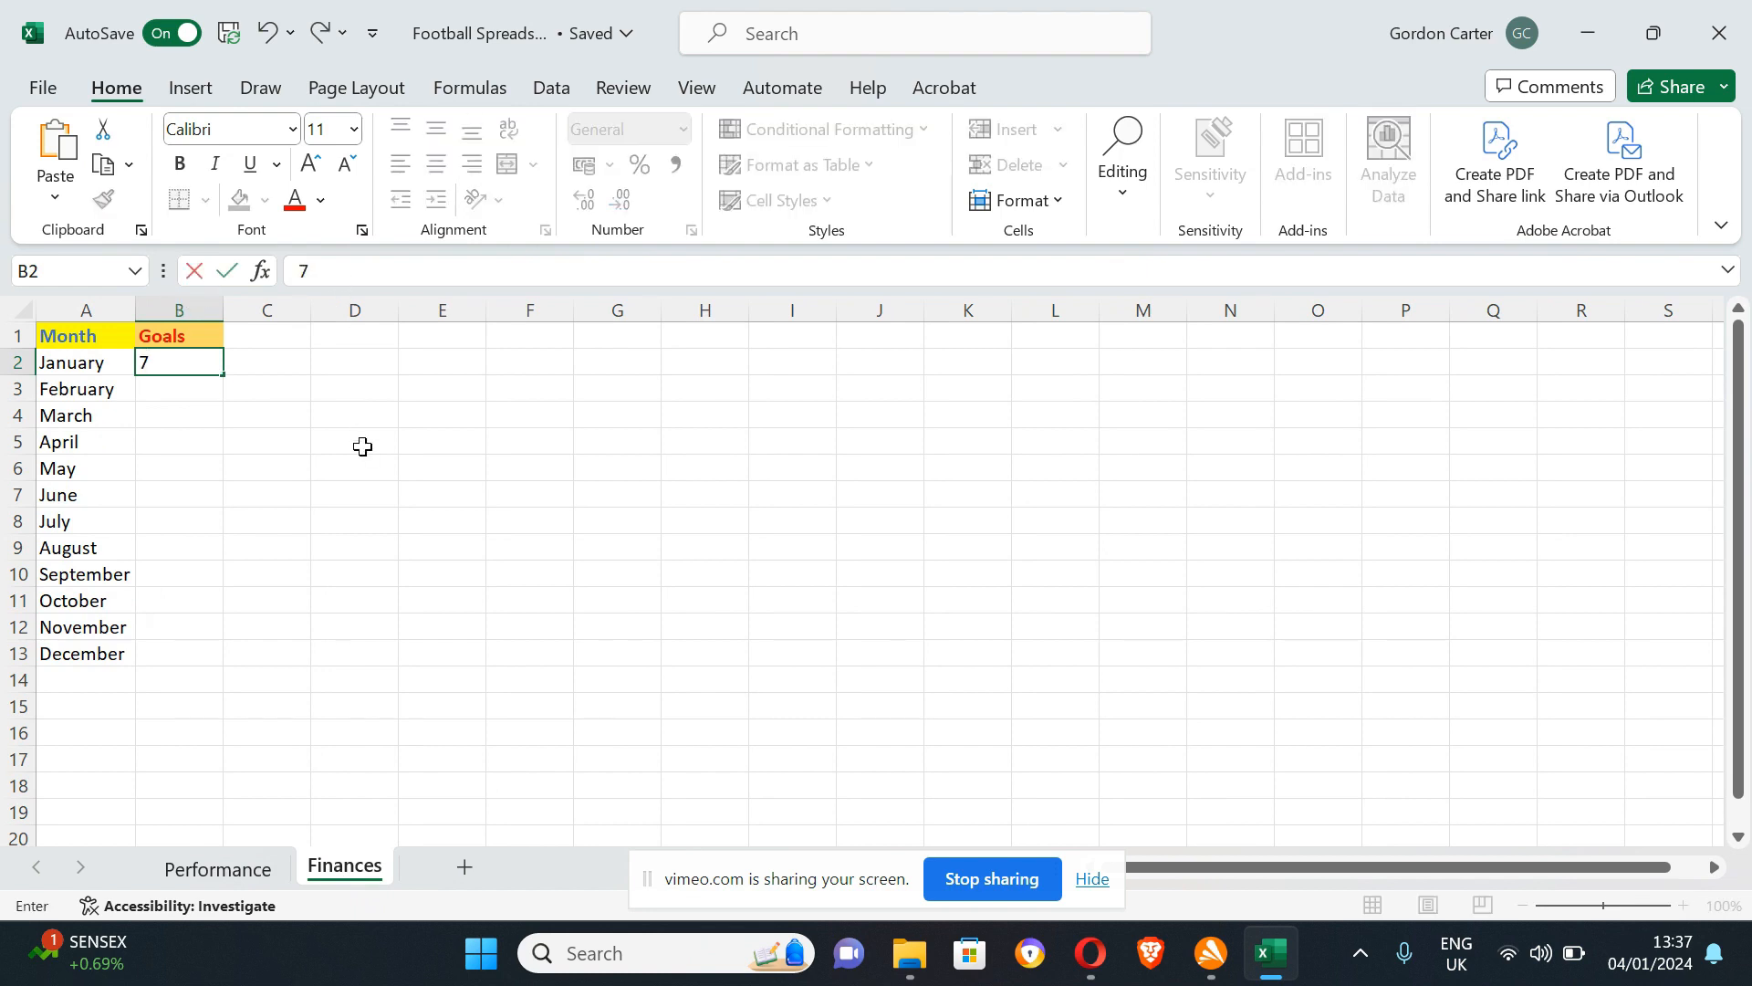
pyautogui.press('Return')
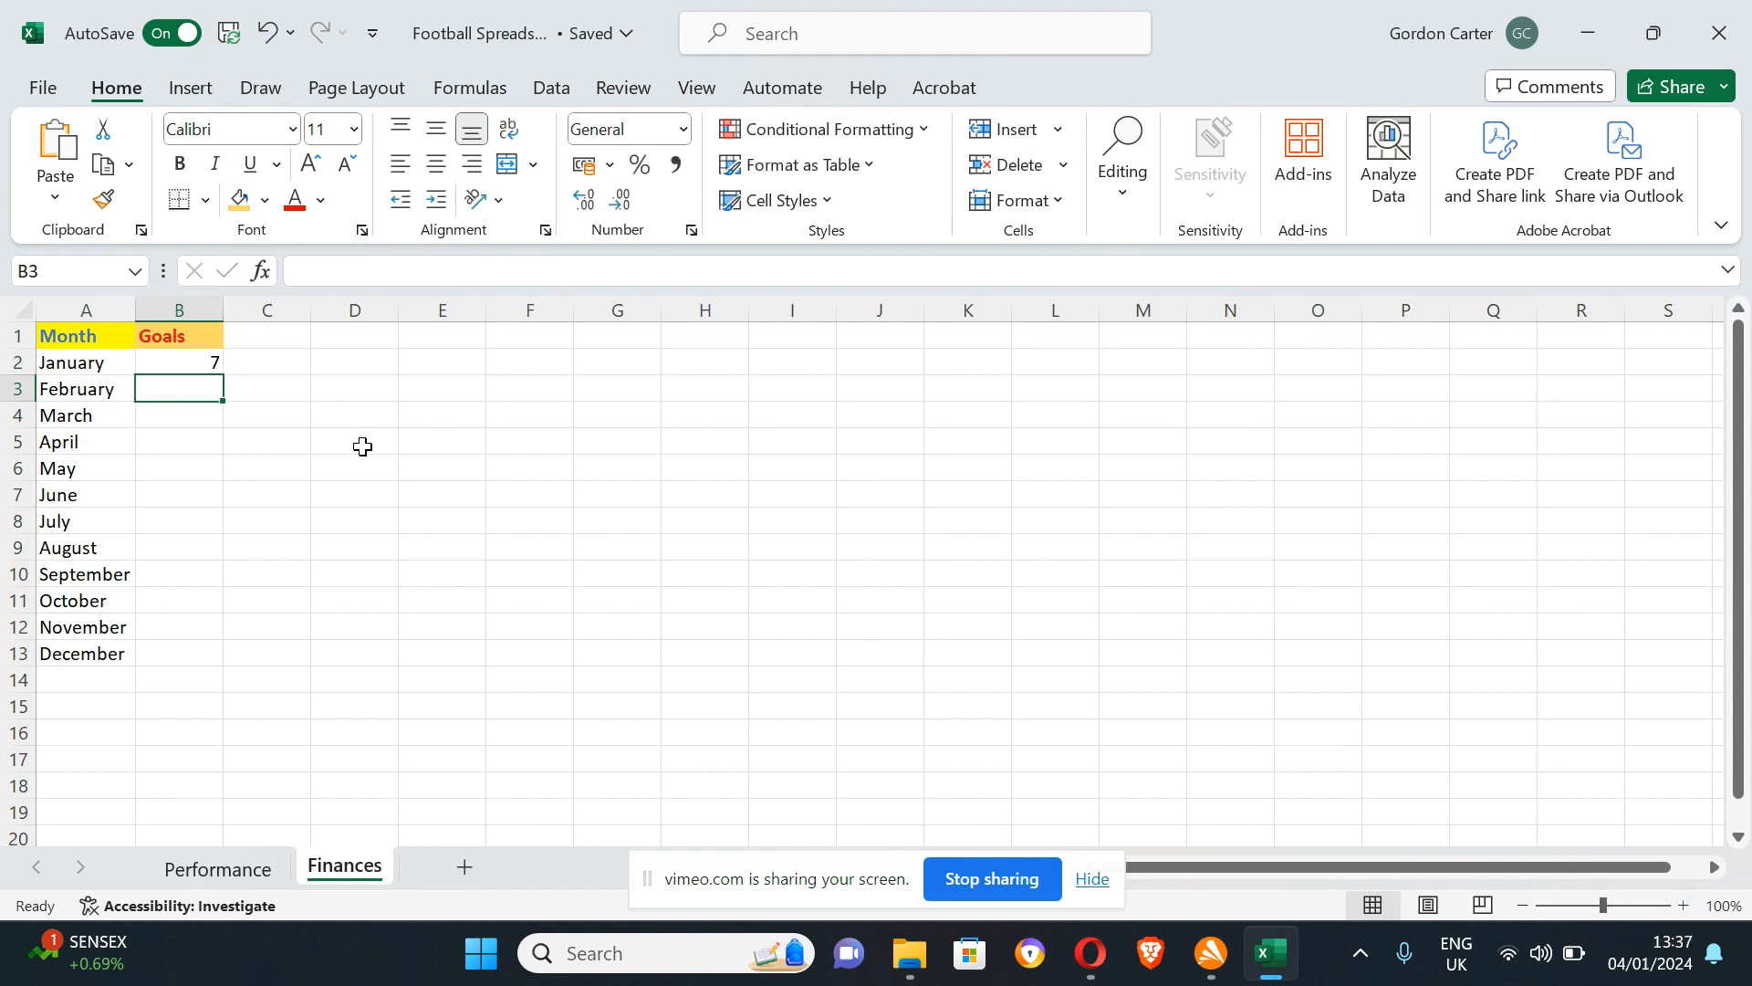
pyautogui.write('6')
pyautogui.press('Return')
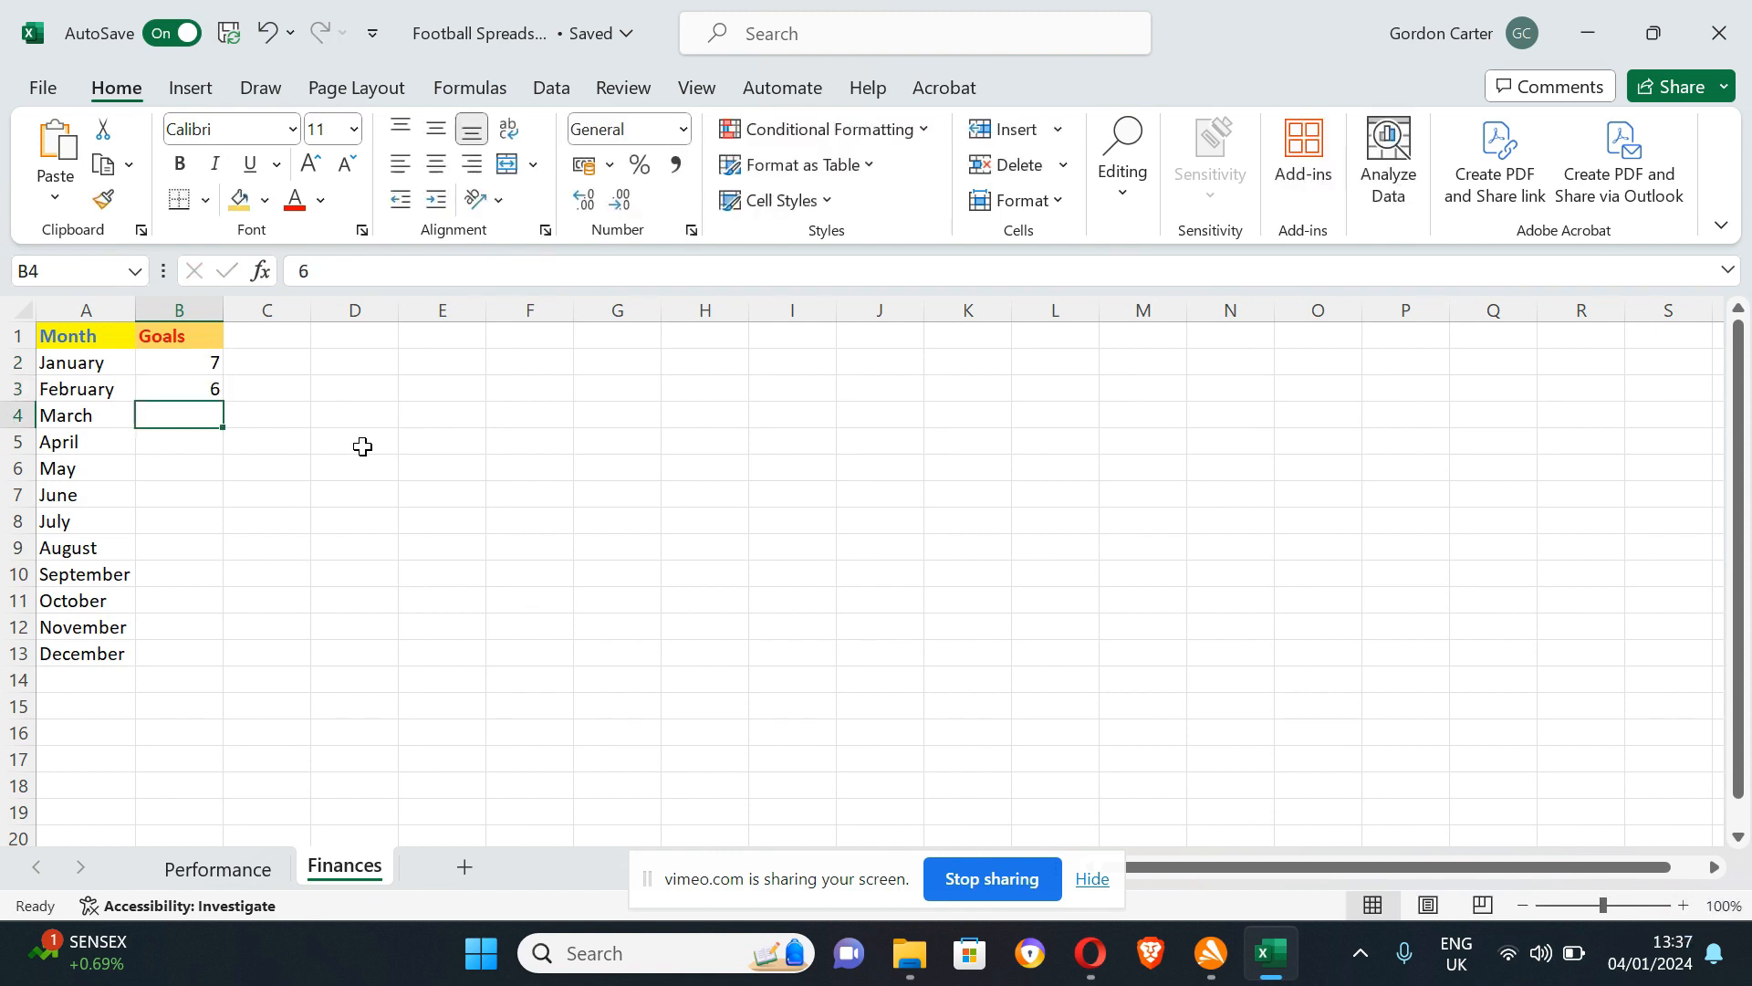
pyautogui.write('5')
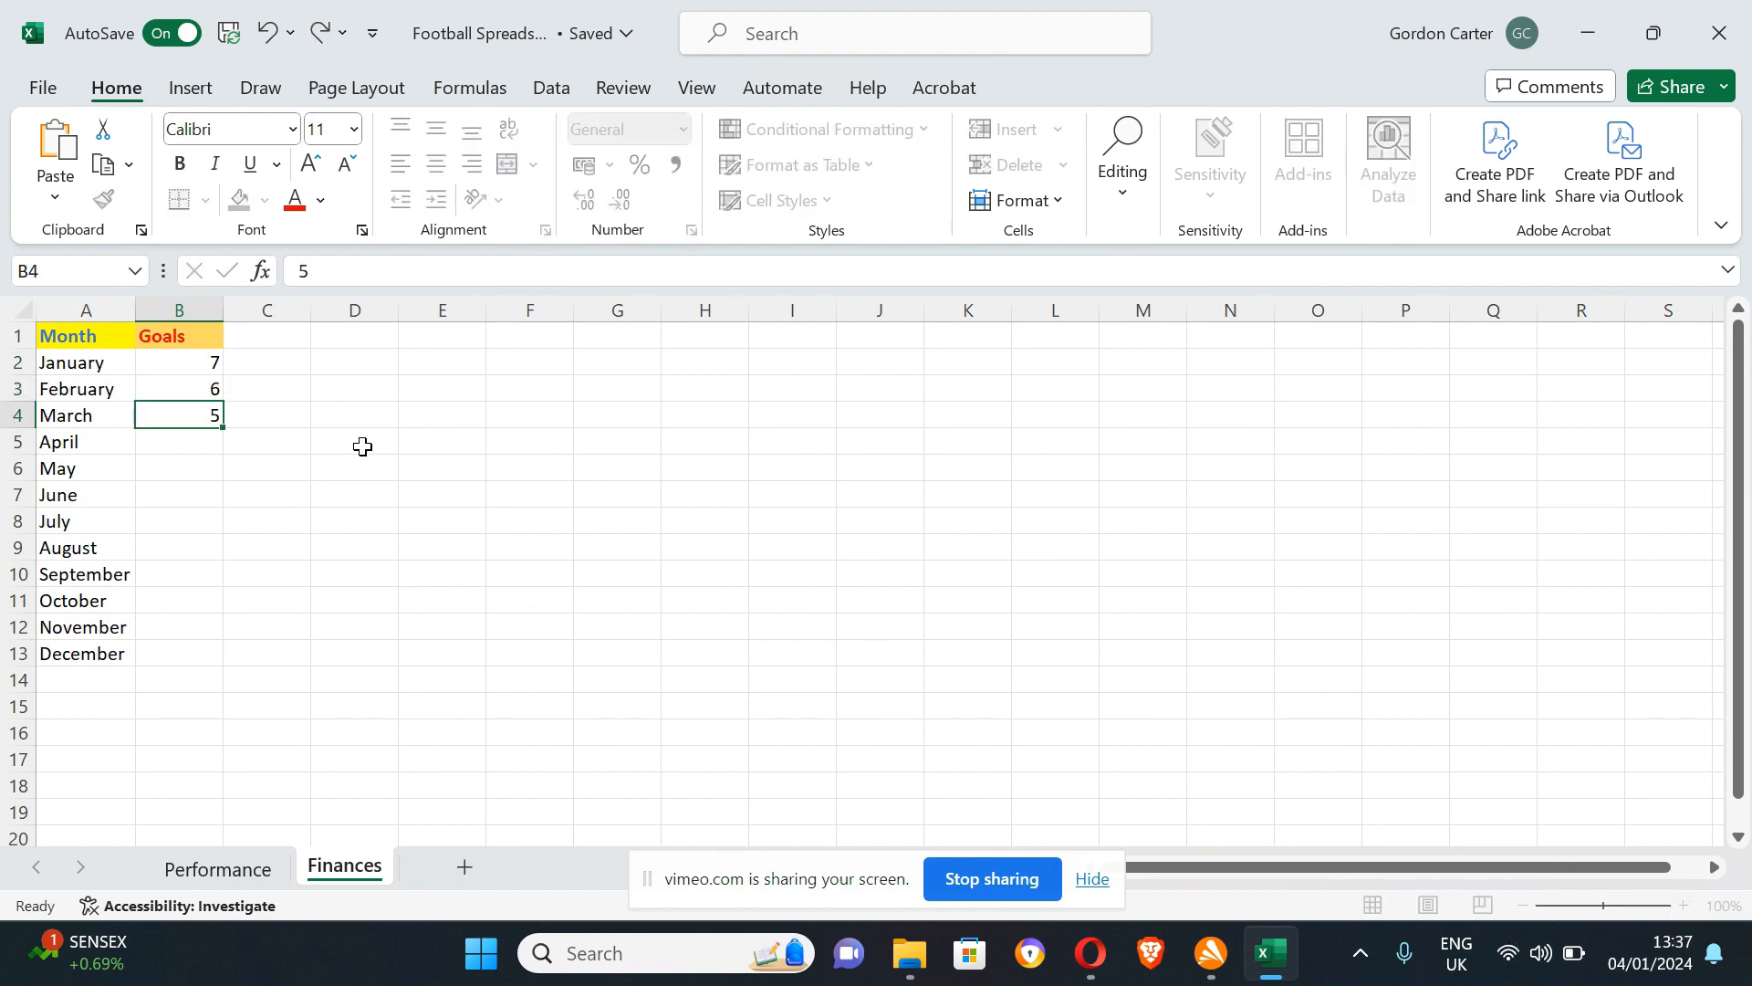
pyautogui.press('Return')
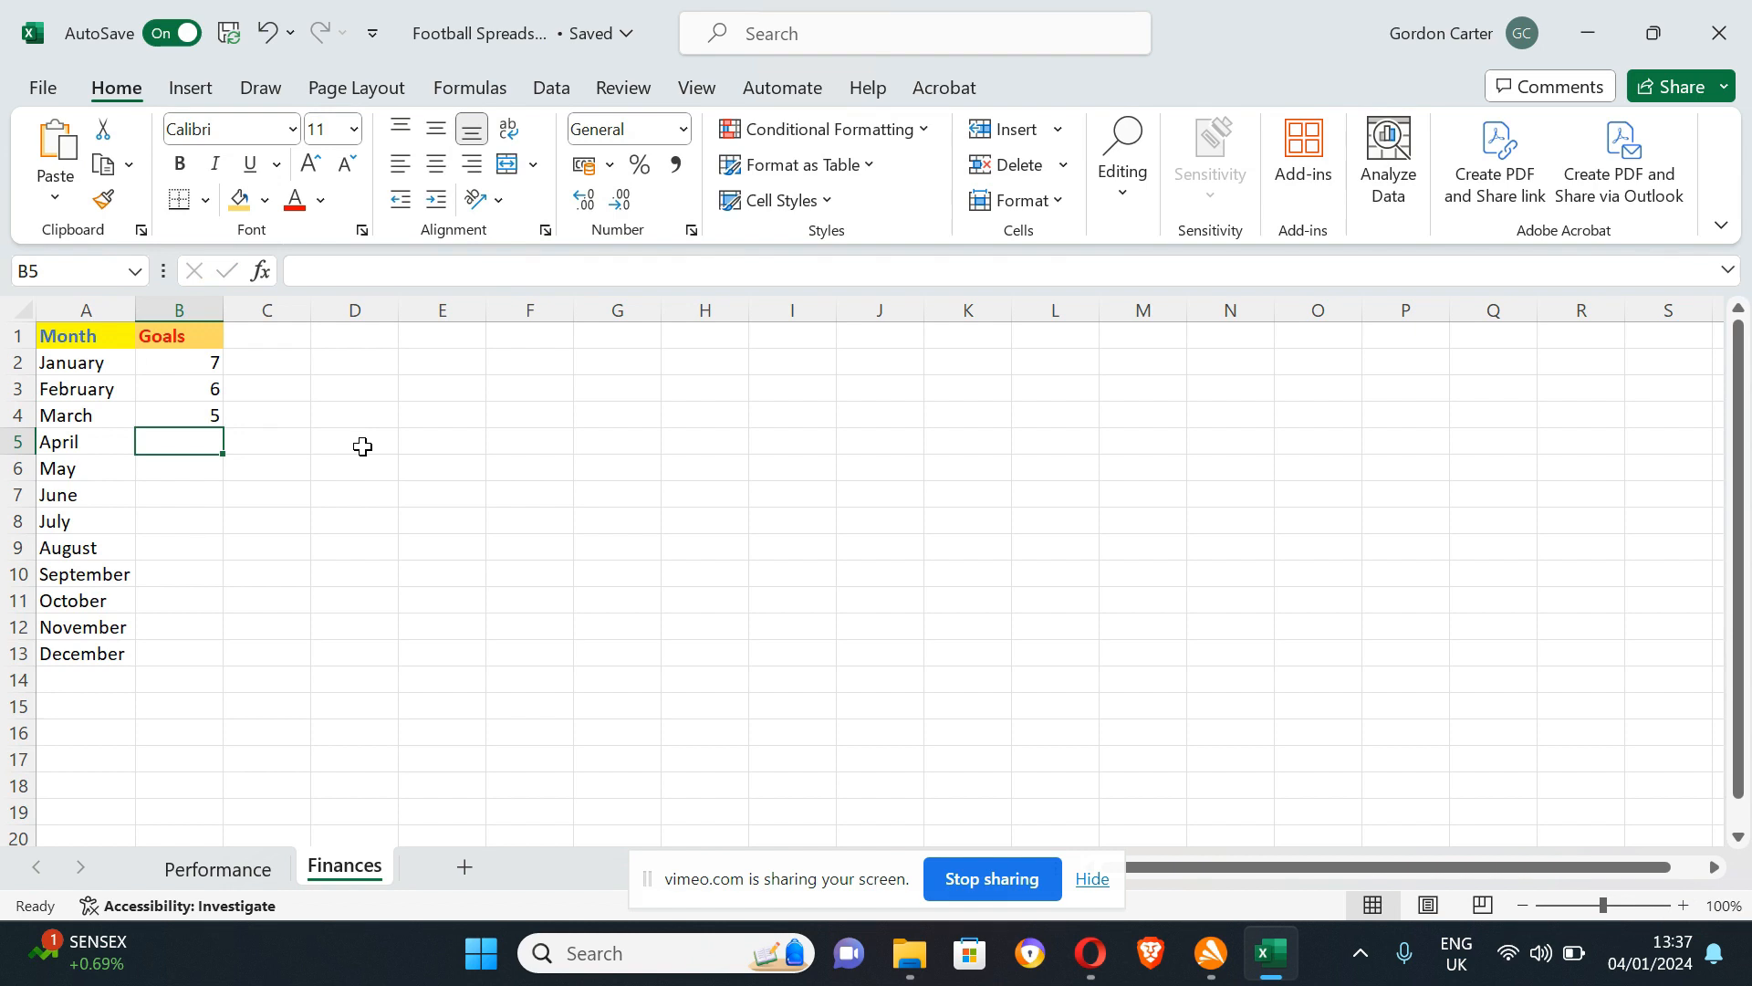
pyautogui.write('4')
pyautogui.press('Return')
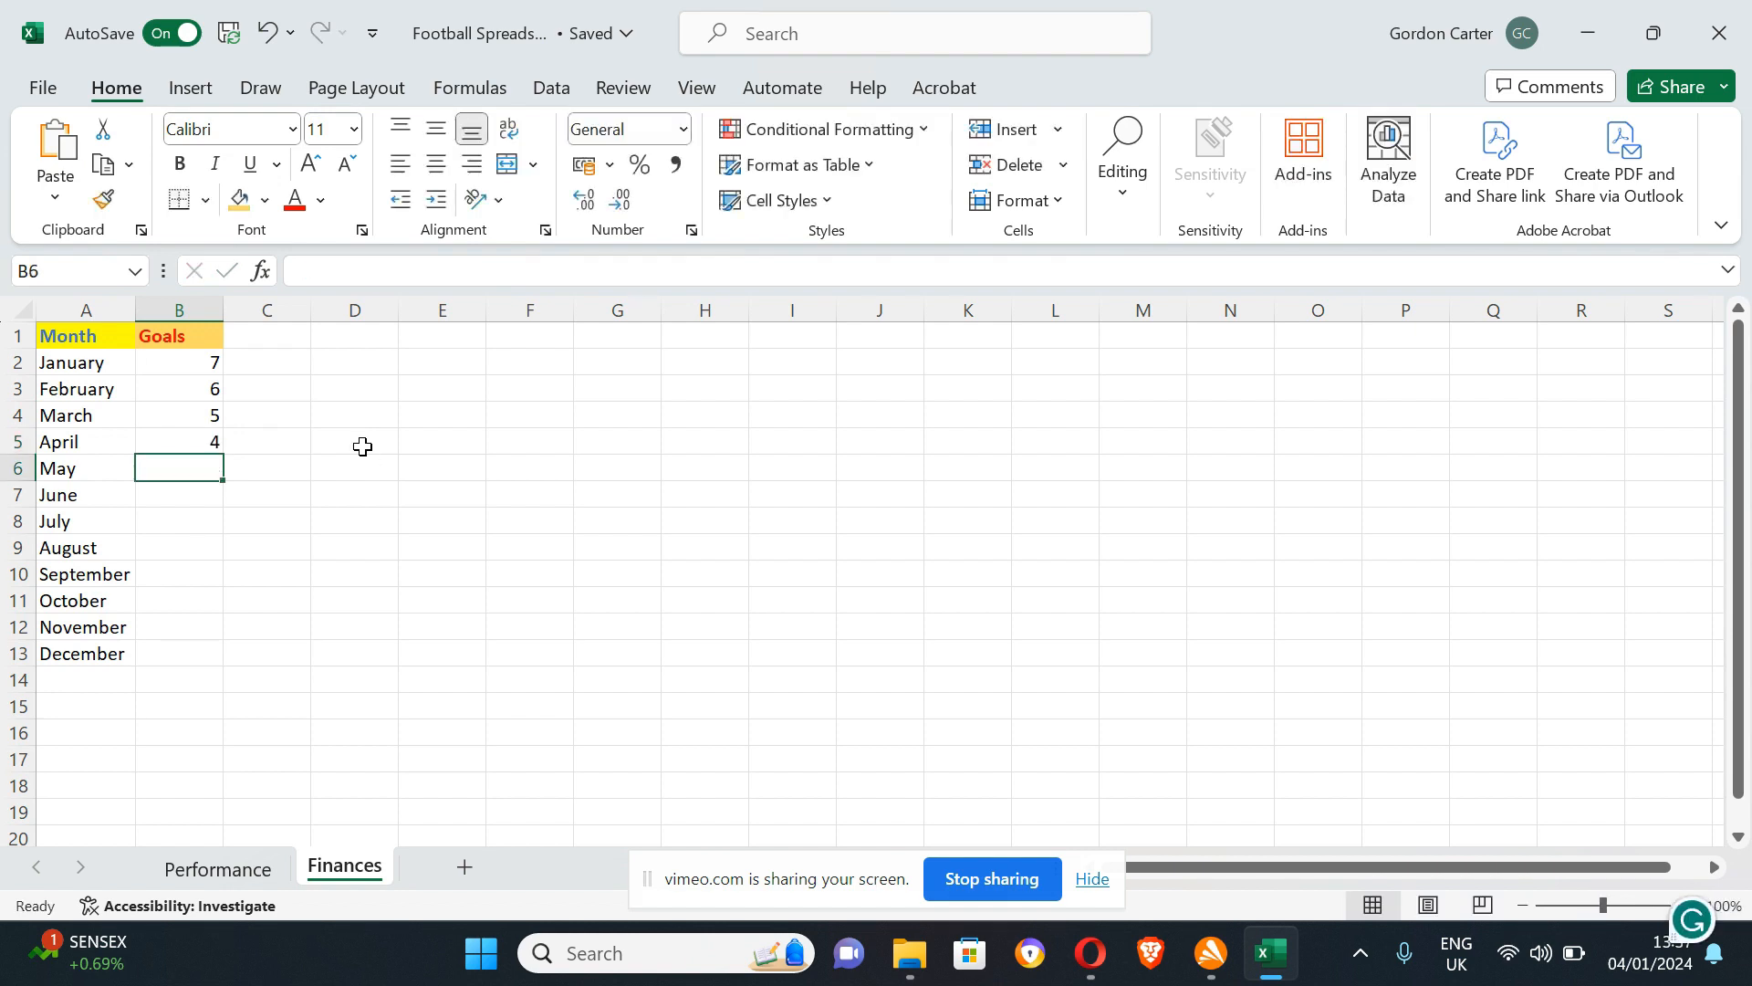
pyautogui.write('6')
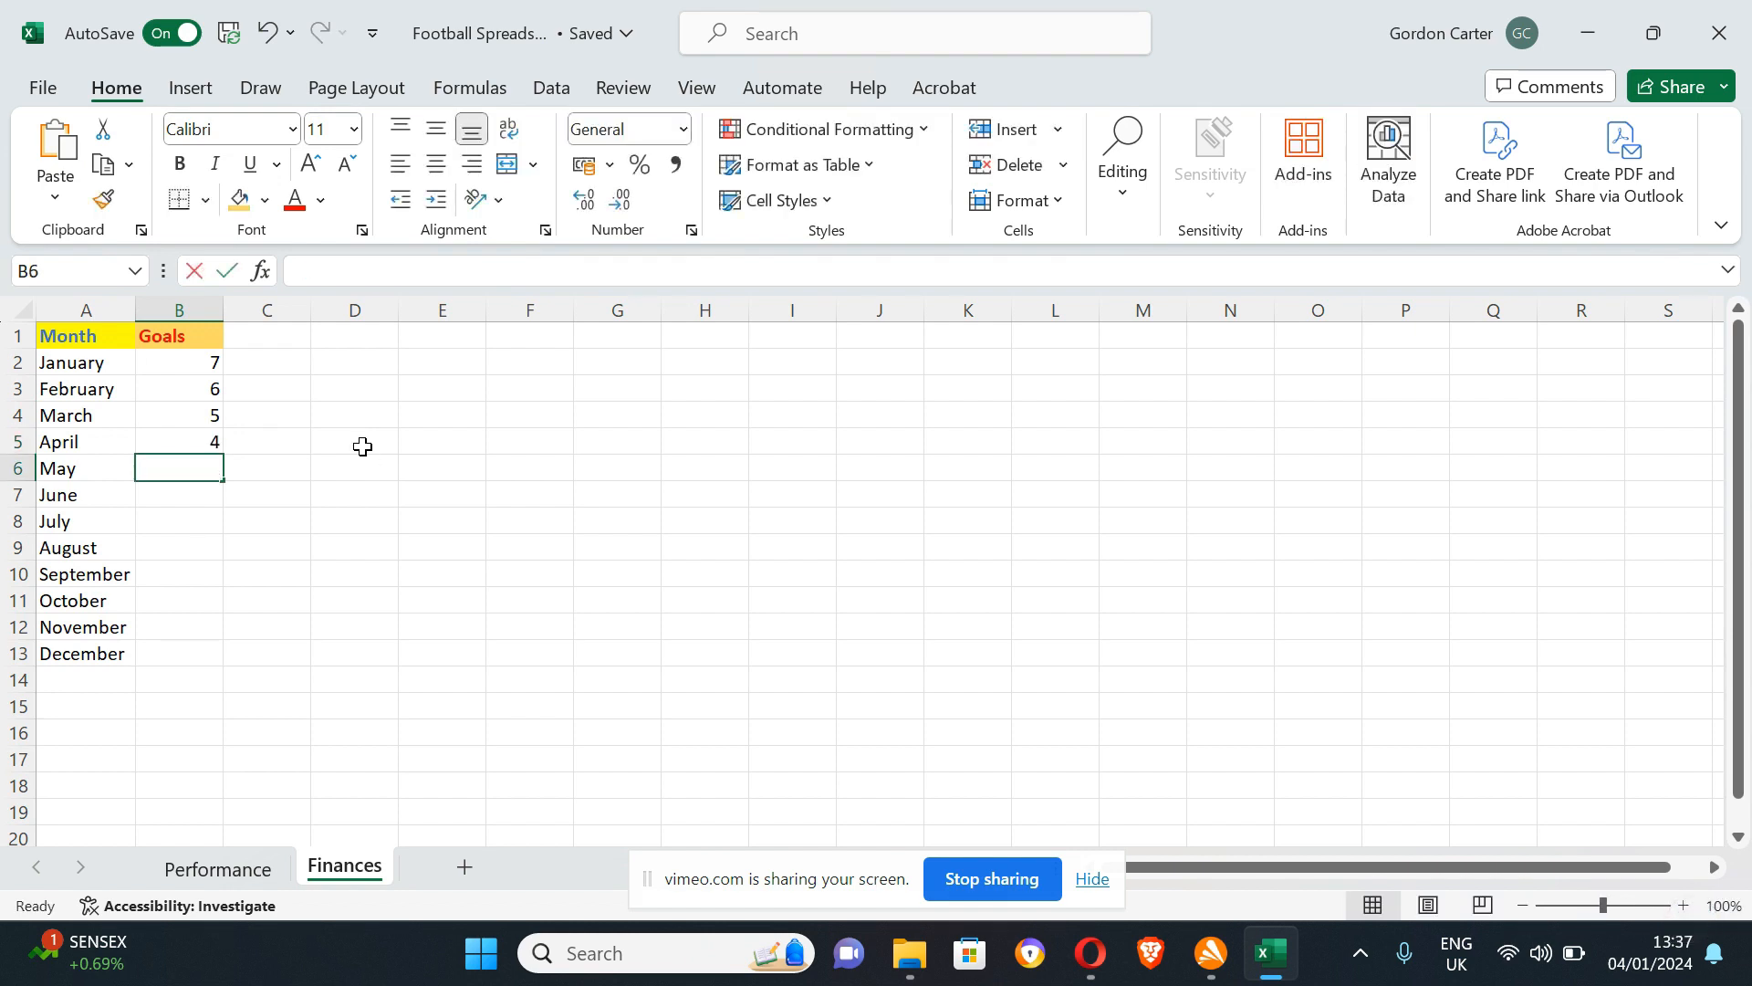
pyautogui.press('Return')
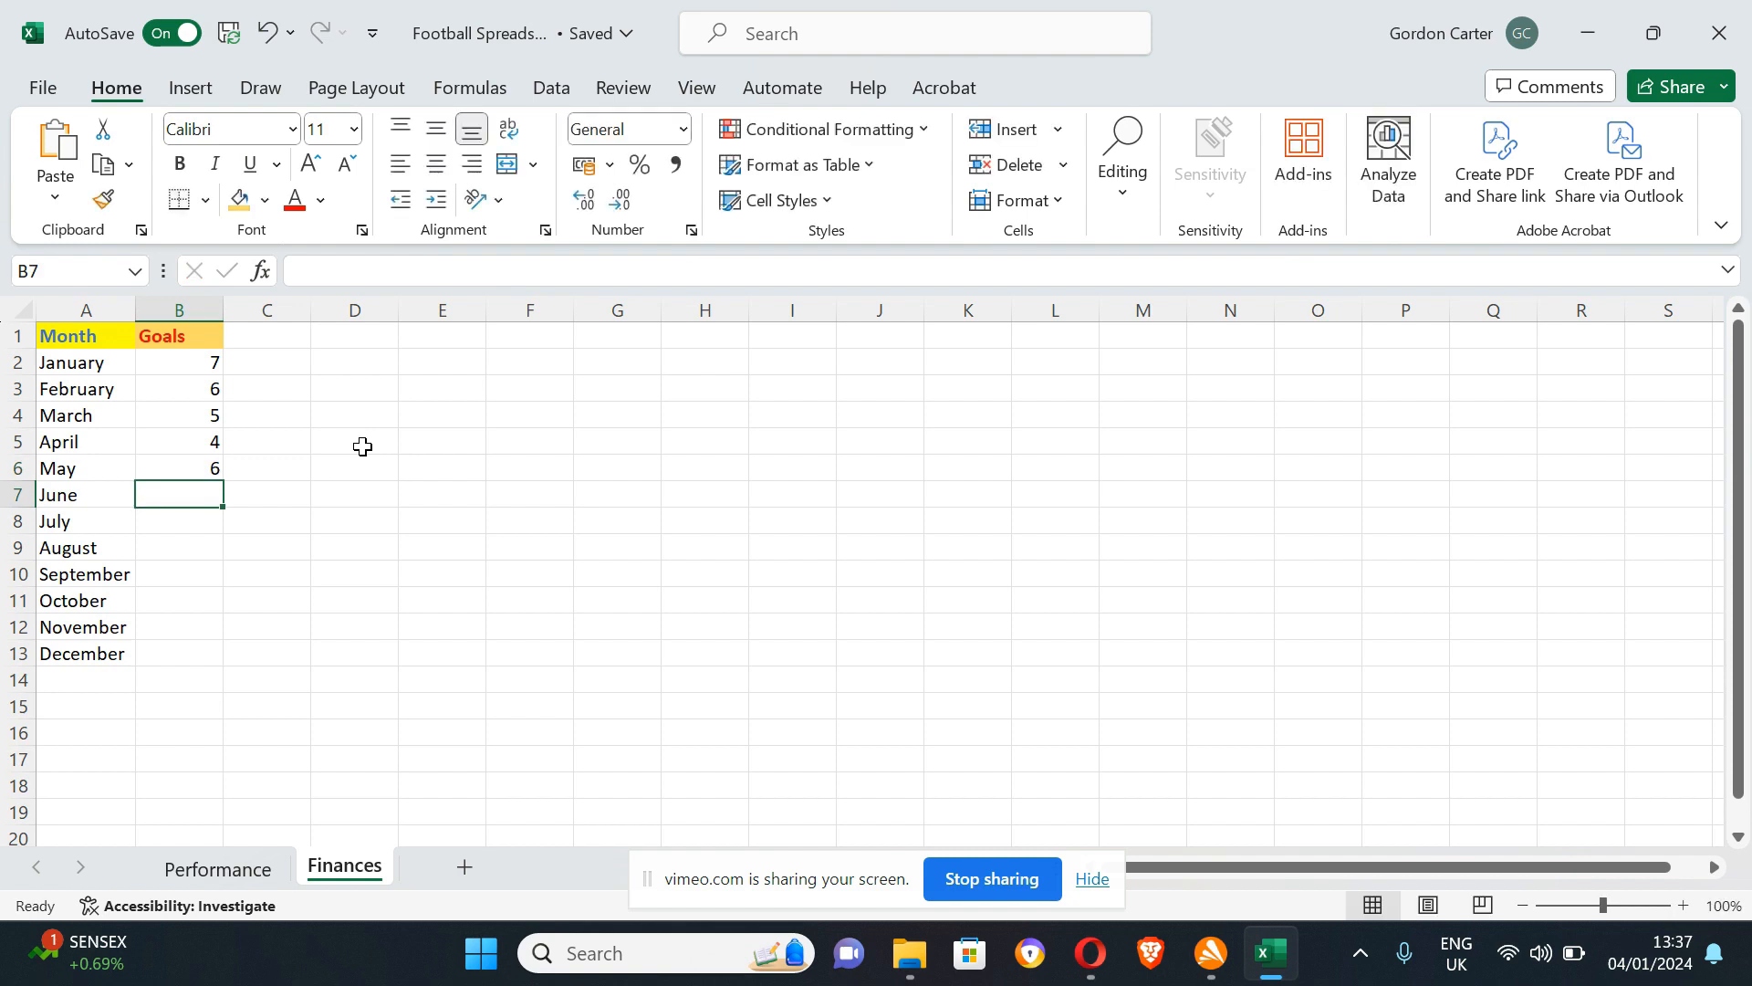
pyautogui.write('8')
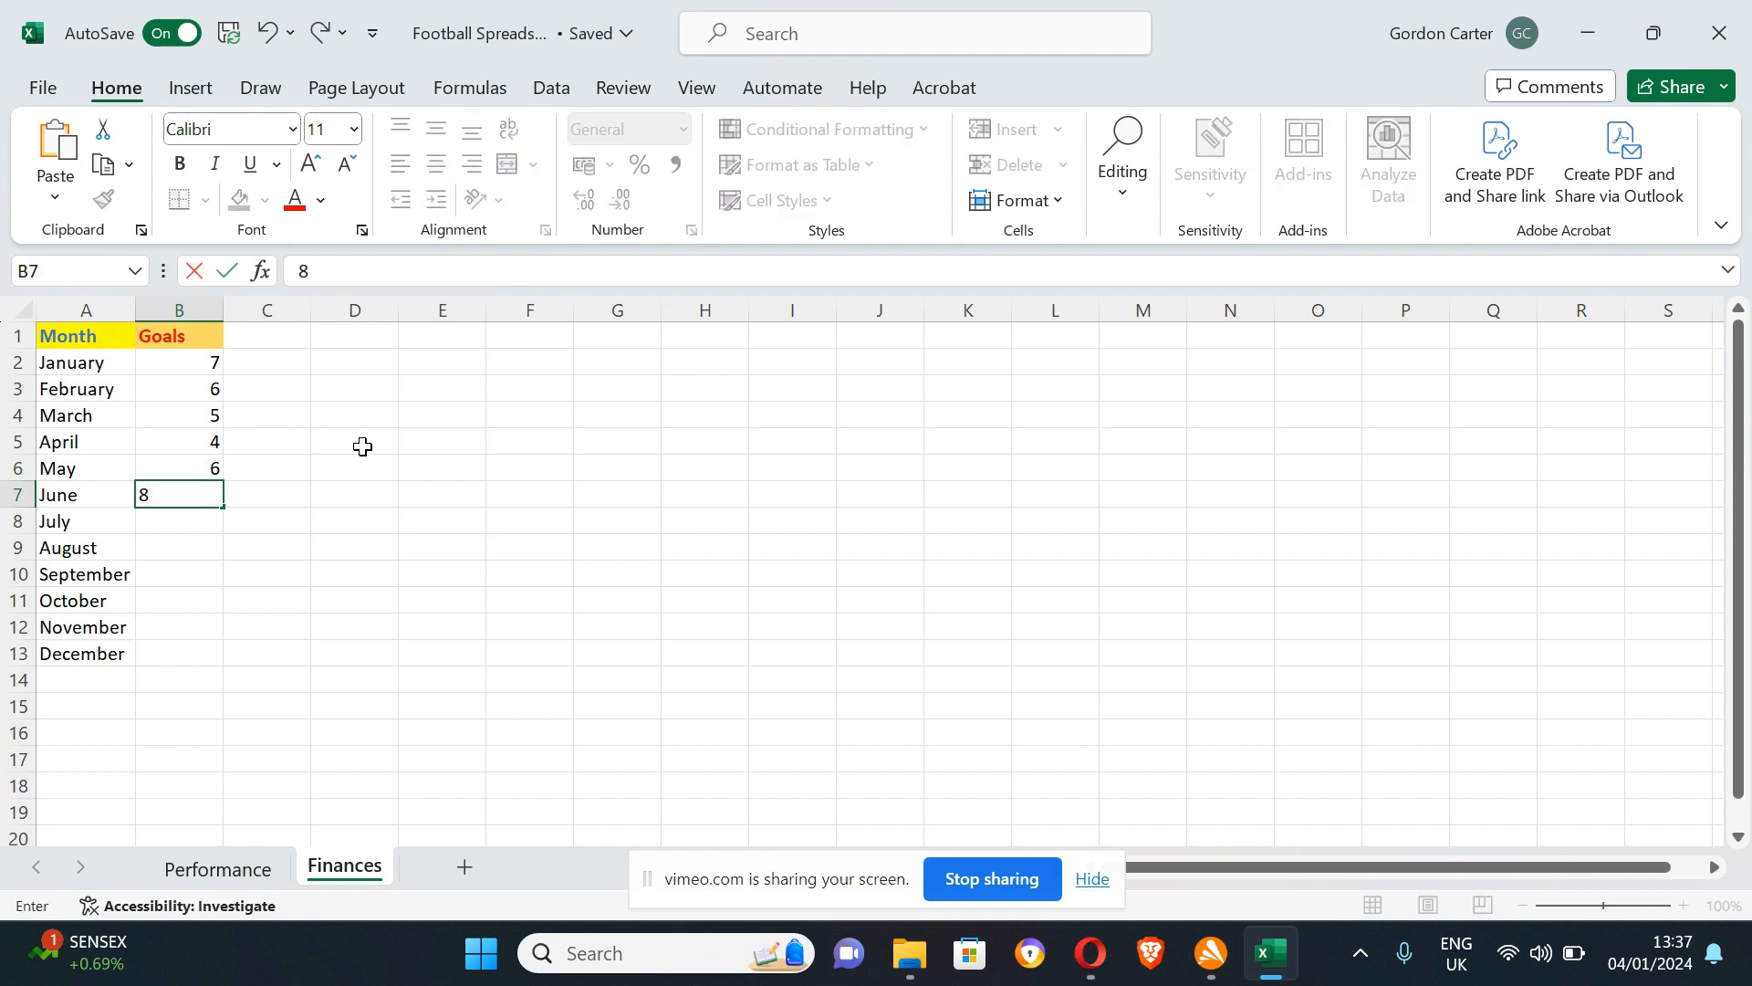
pyautogui.press('Return')
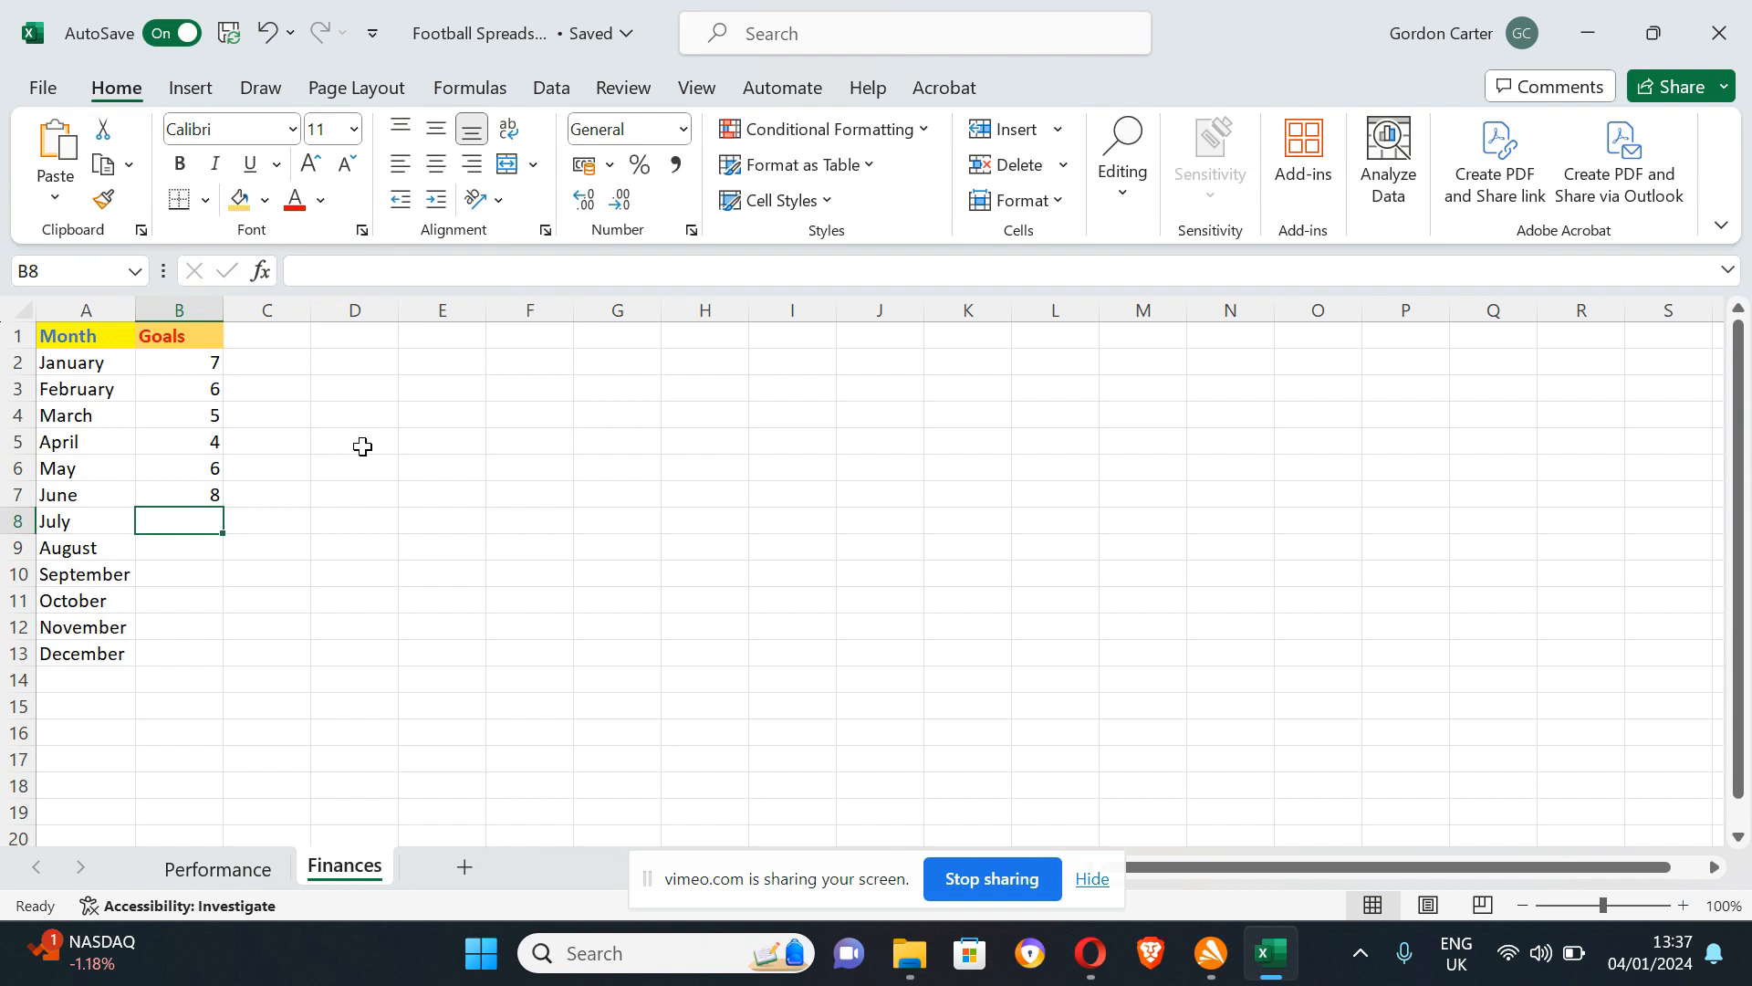
# Enter the goals for July to December in B8:B13 as 4, 6, 8, 5, 6 and 5.
pyautogui.write('4')
pyautogui.hotkey('ctrl', 'Return')
pyautogui.press('Return')
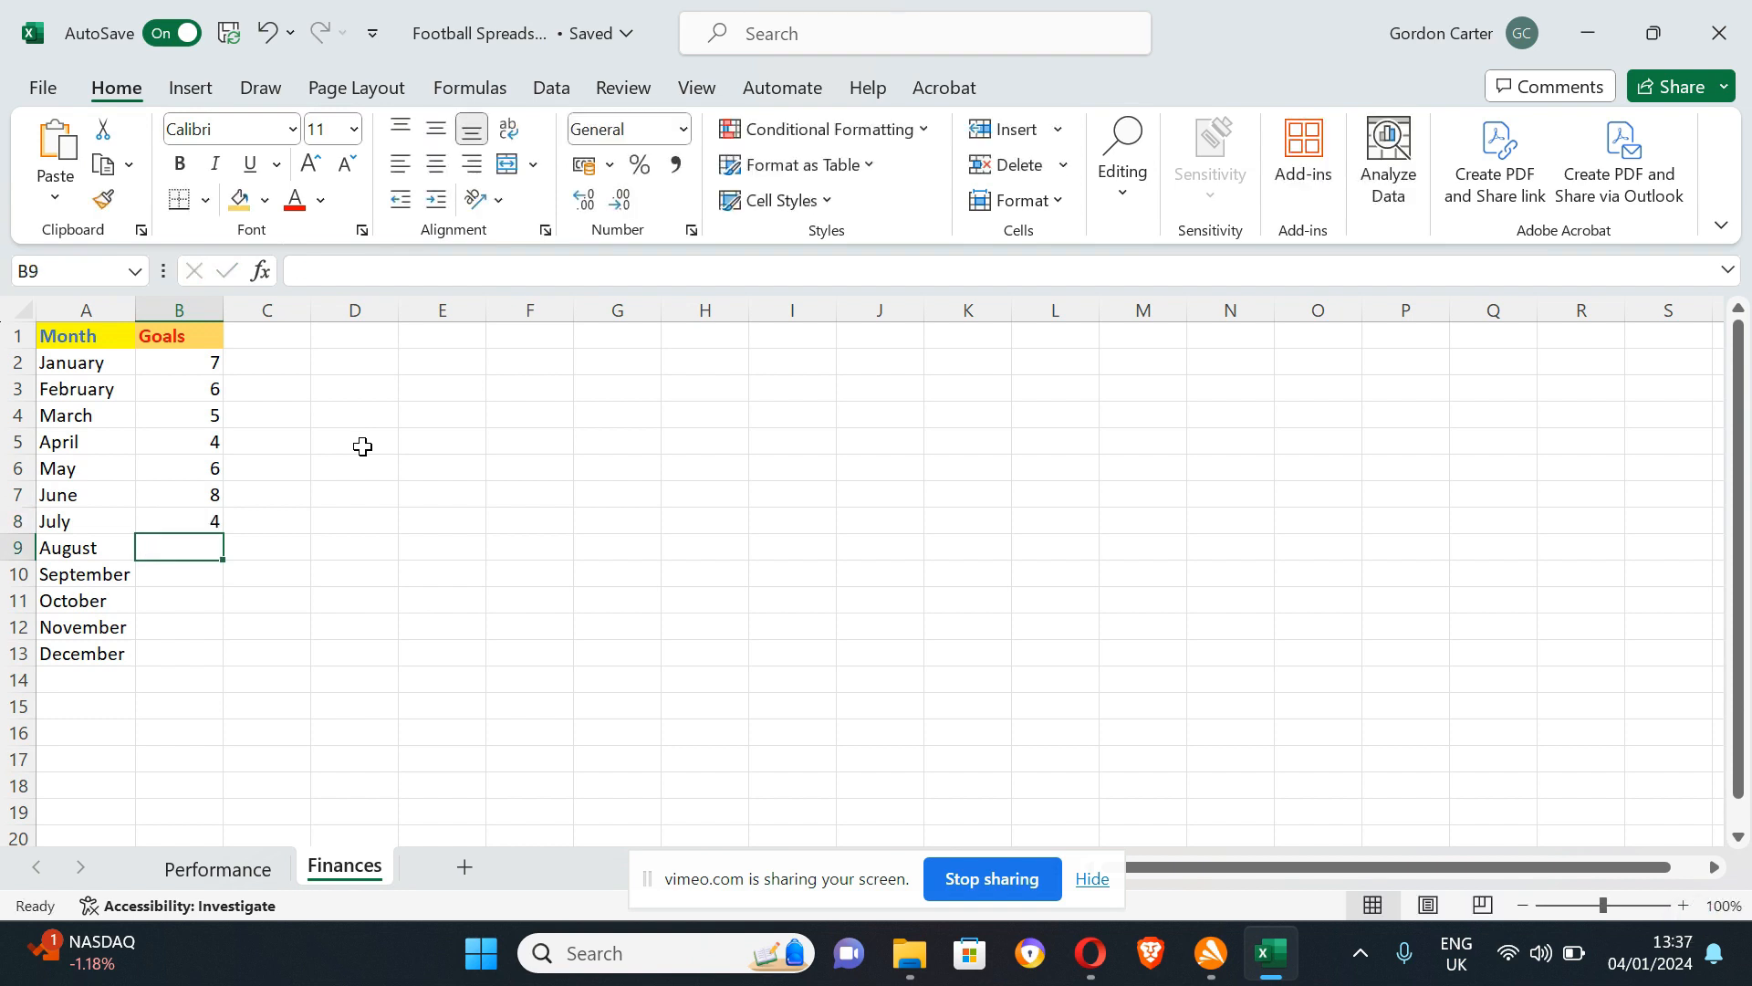
pyautogui.write('6')
pyautogui.press('Return')
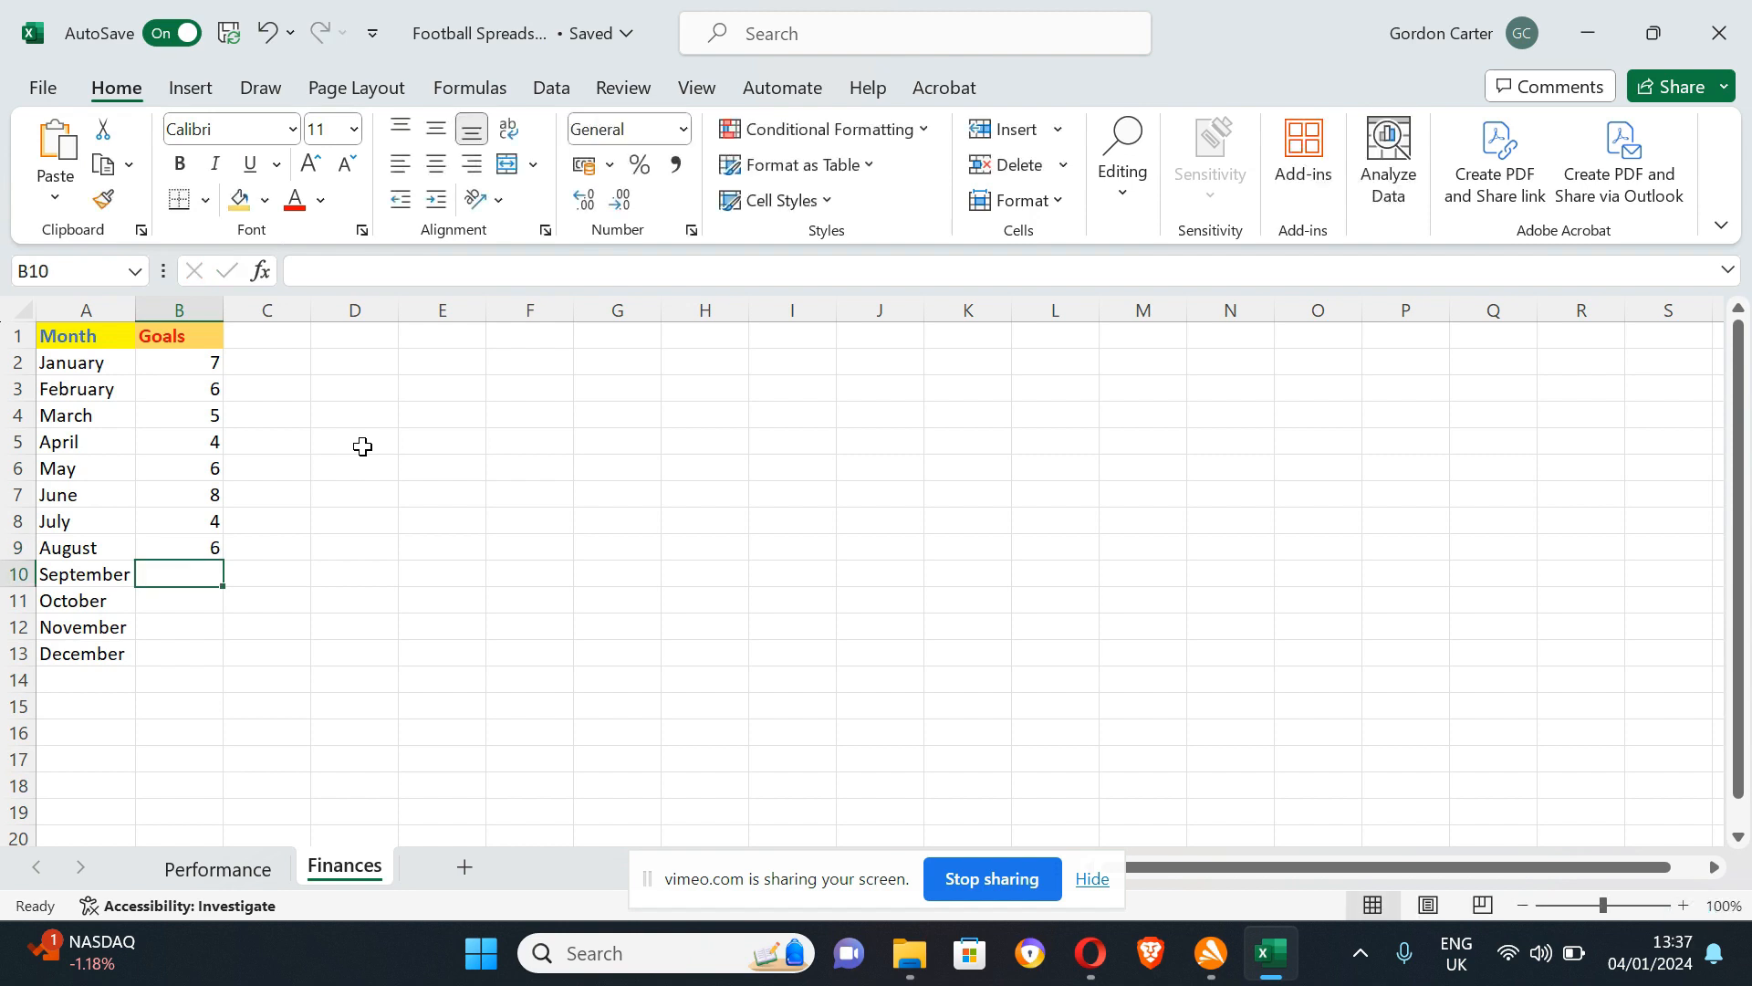
pyautogui.write('8')
pyautogui.press('Return')
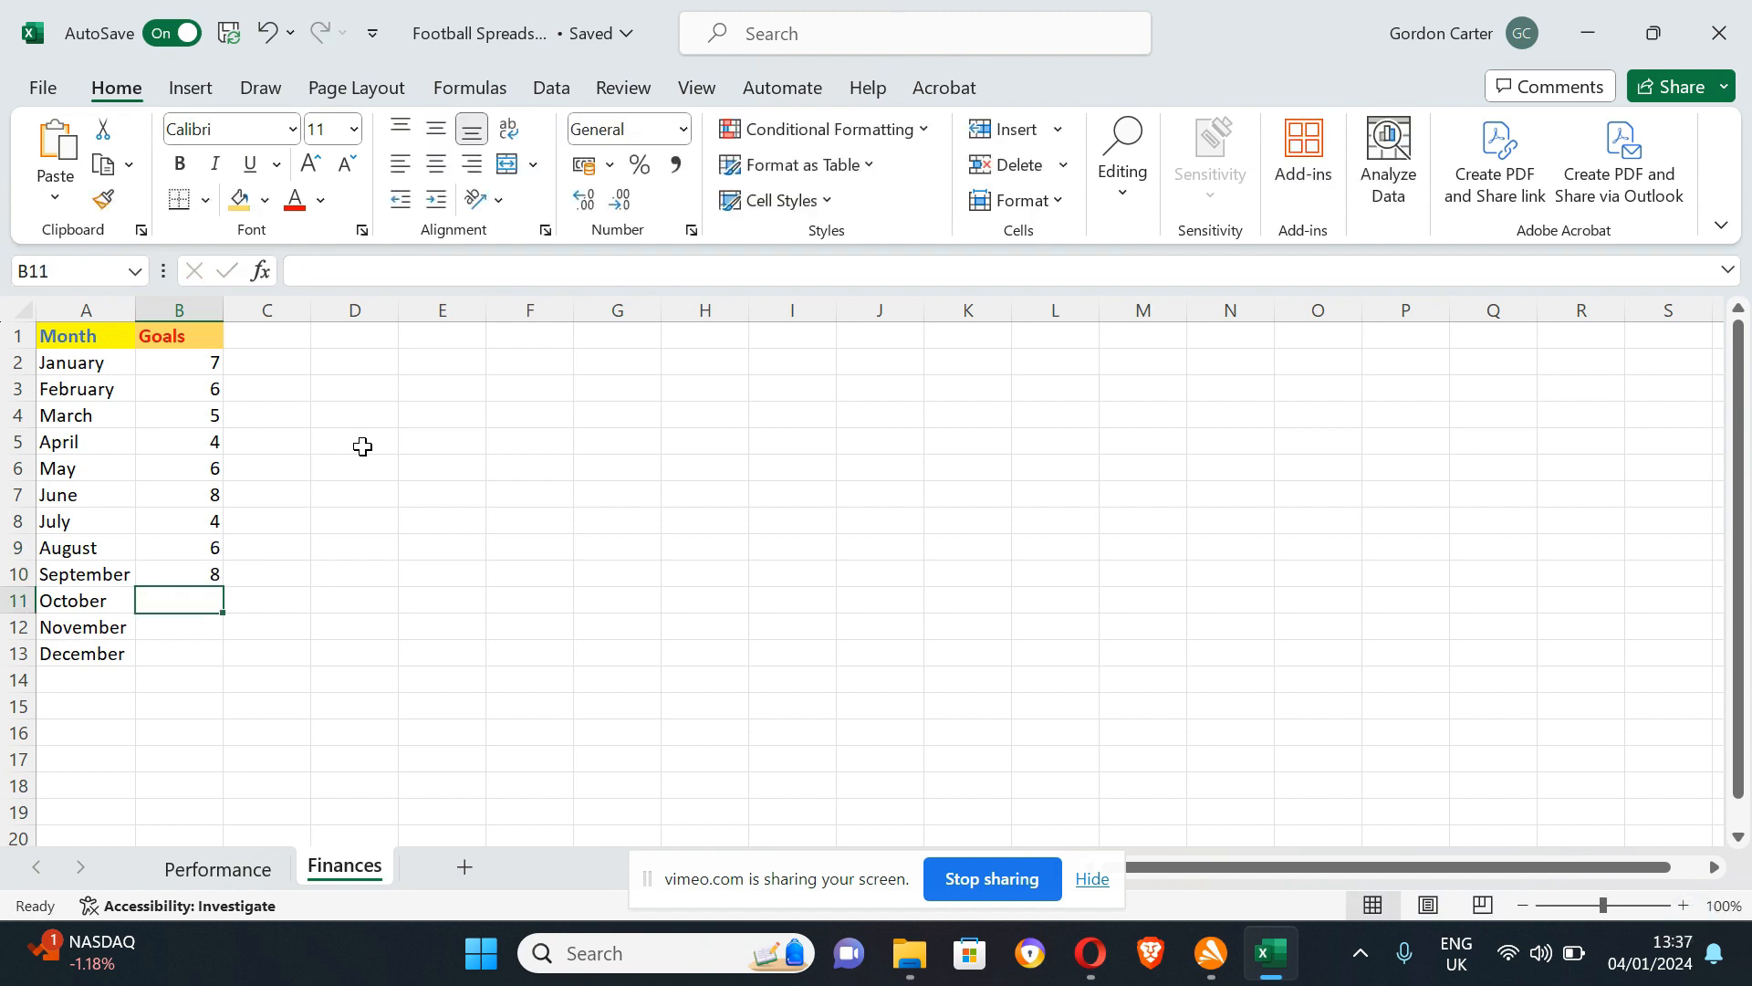
pyautogui.write('5')
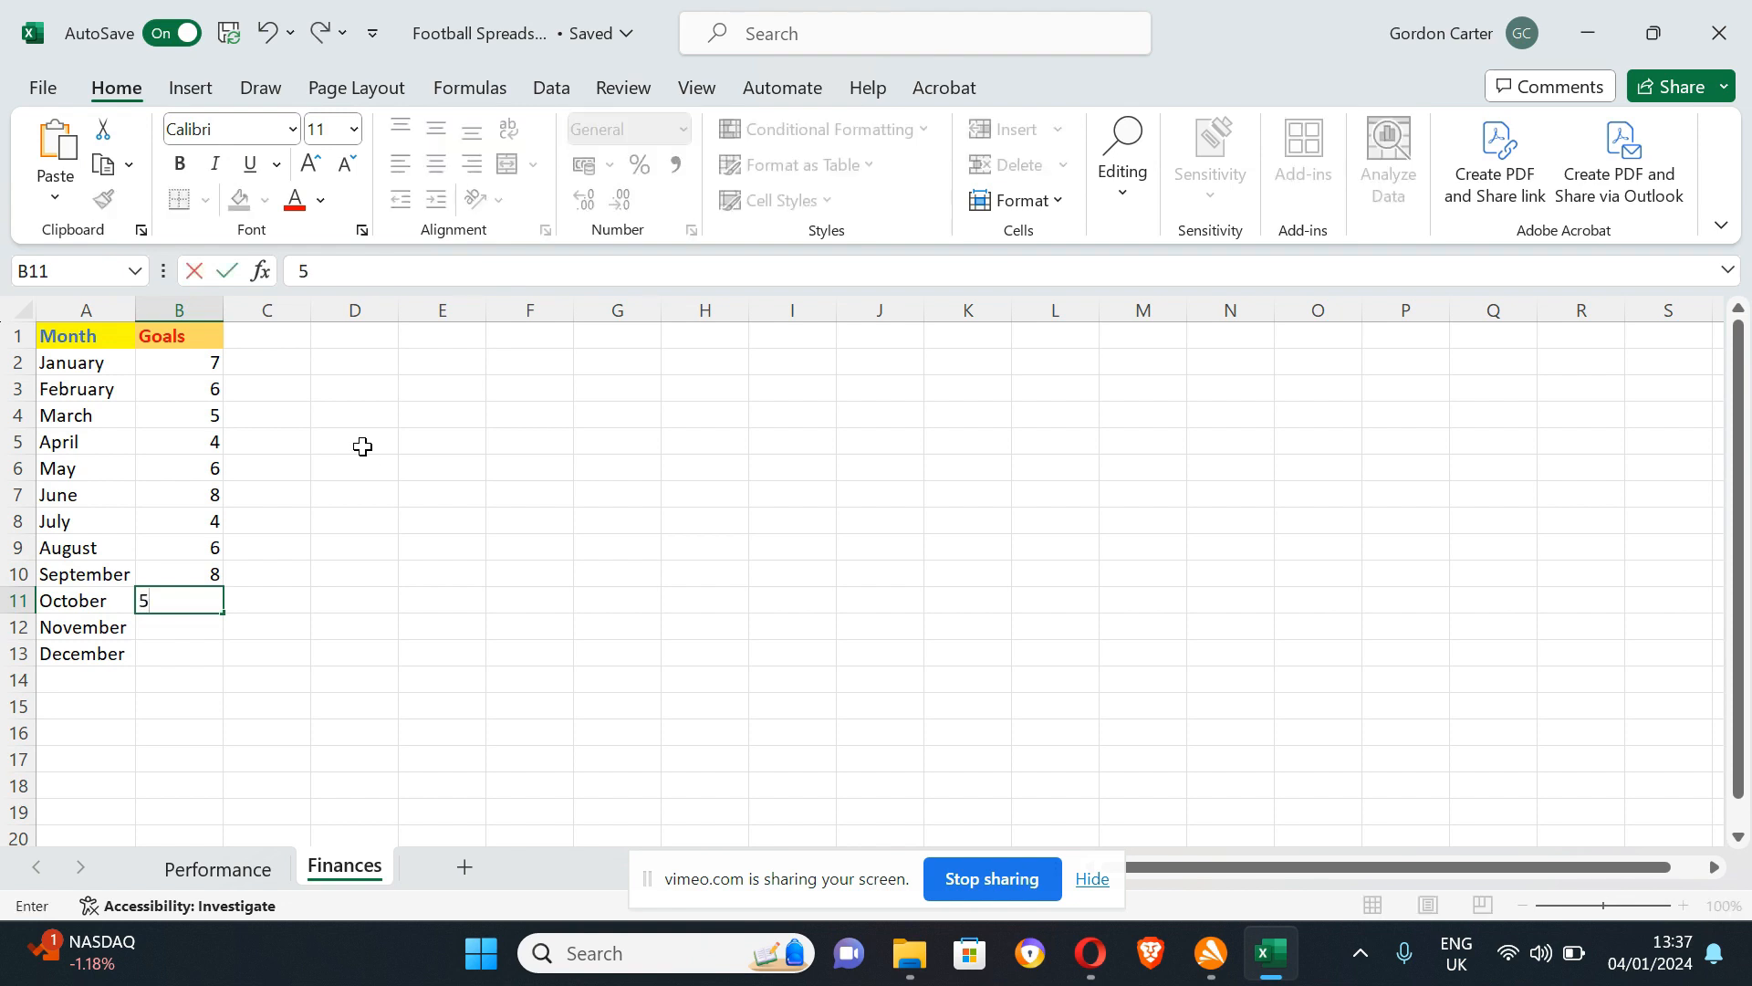
pyautogui.press('Return')
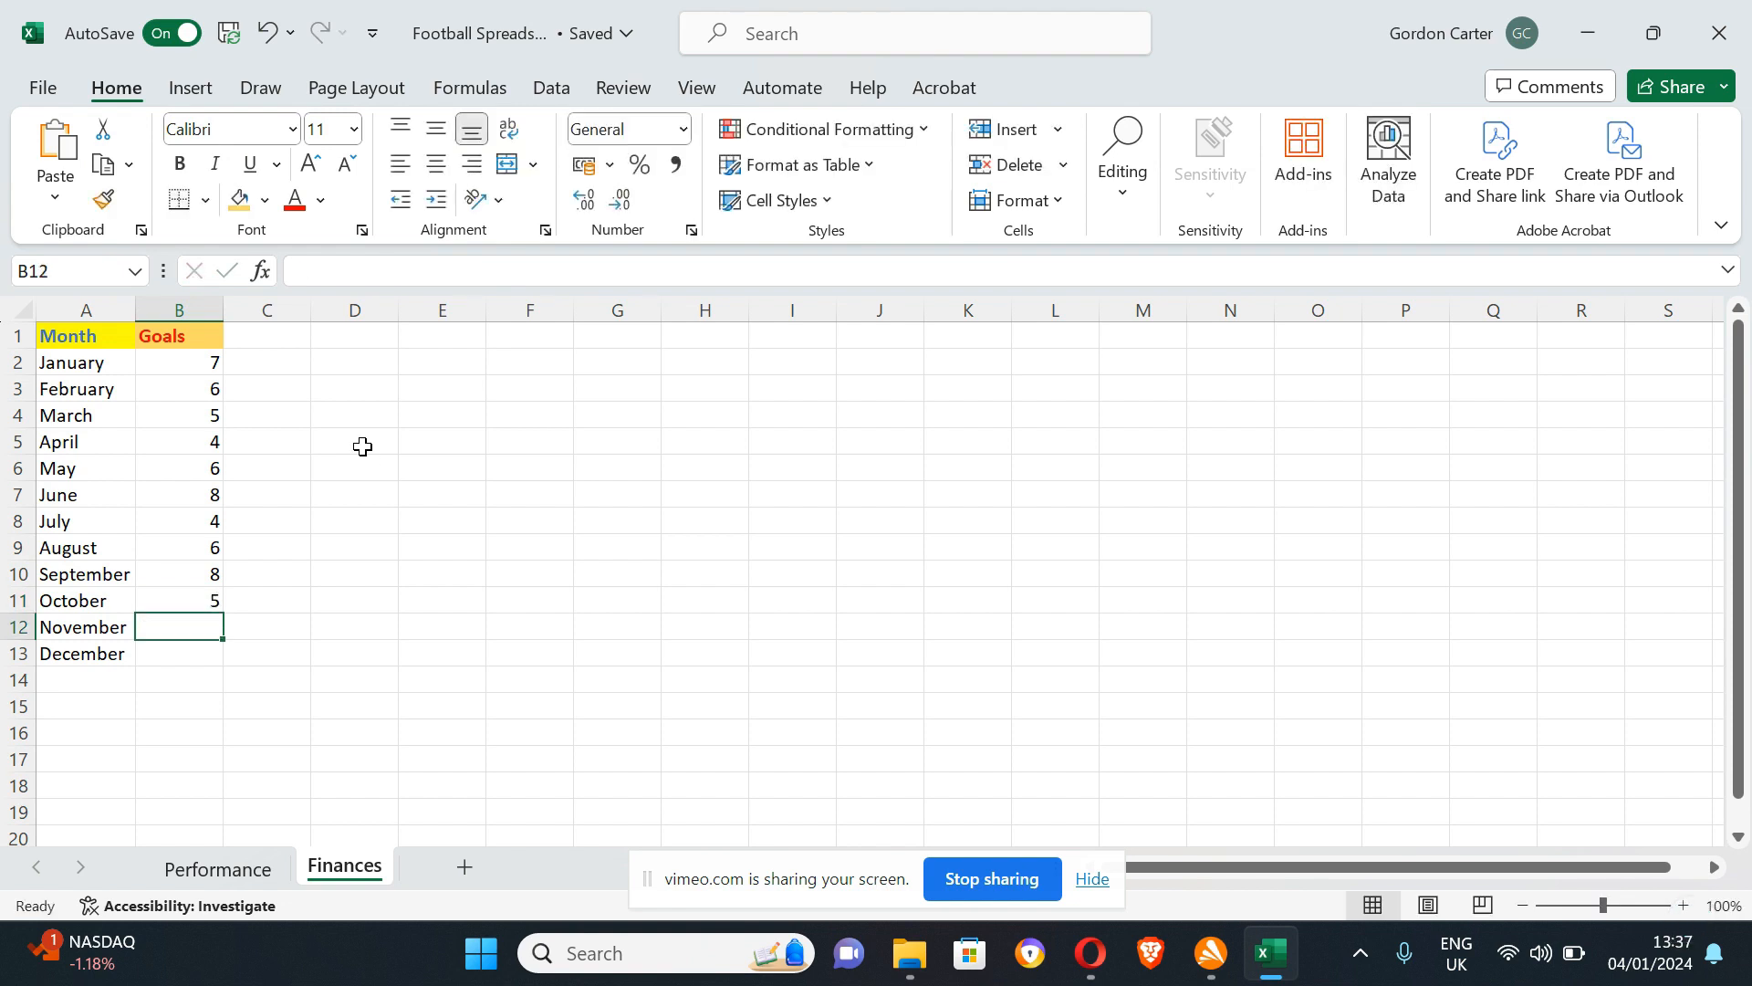
pyautogui.write('6')
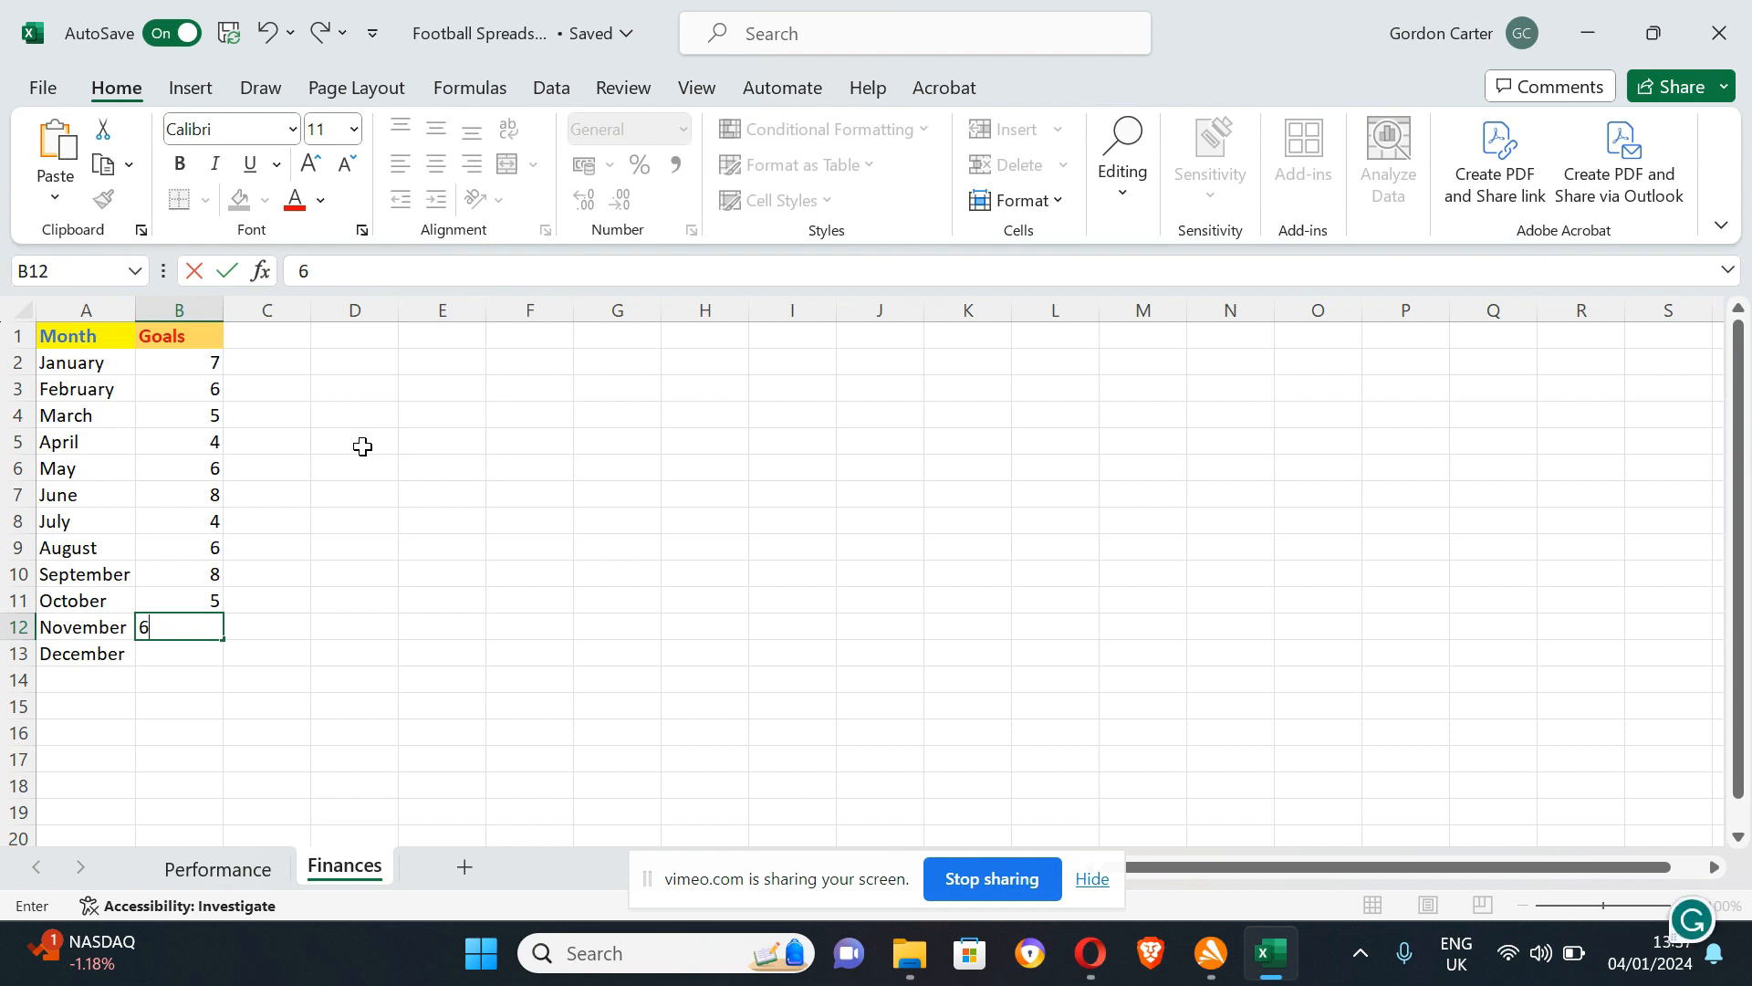
pyautogui.press('Return')
pyautogui.write('5')
pyautogui.press('Return')
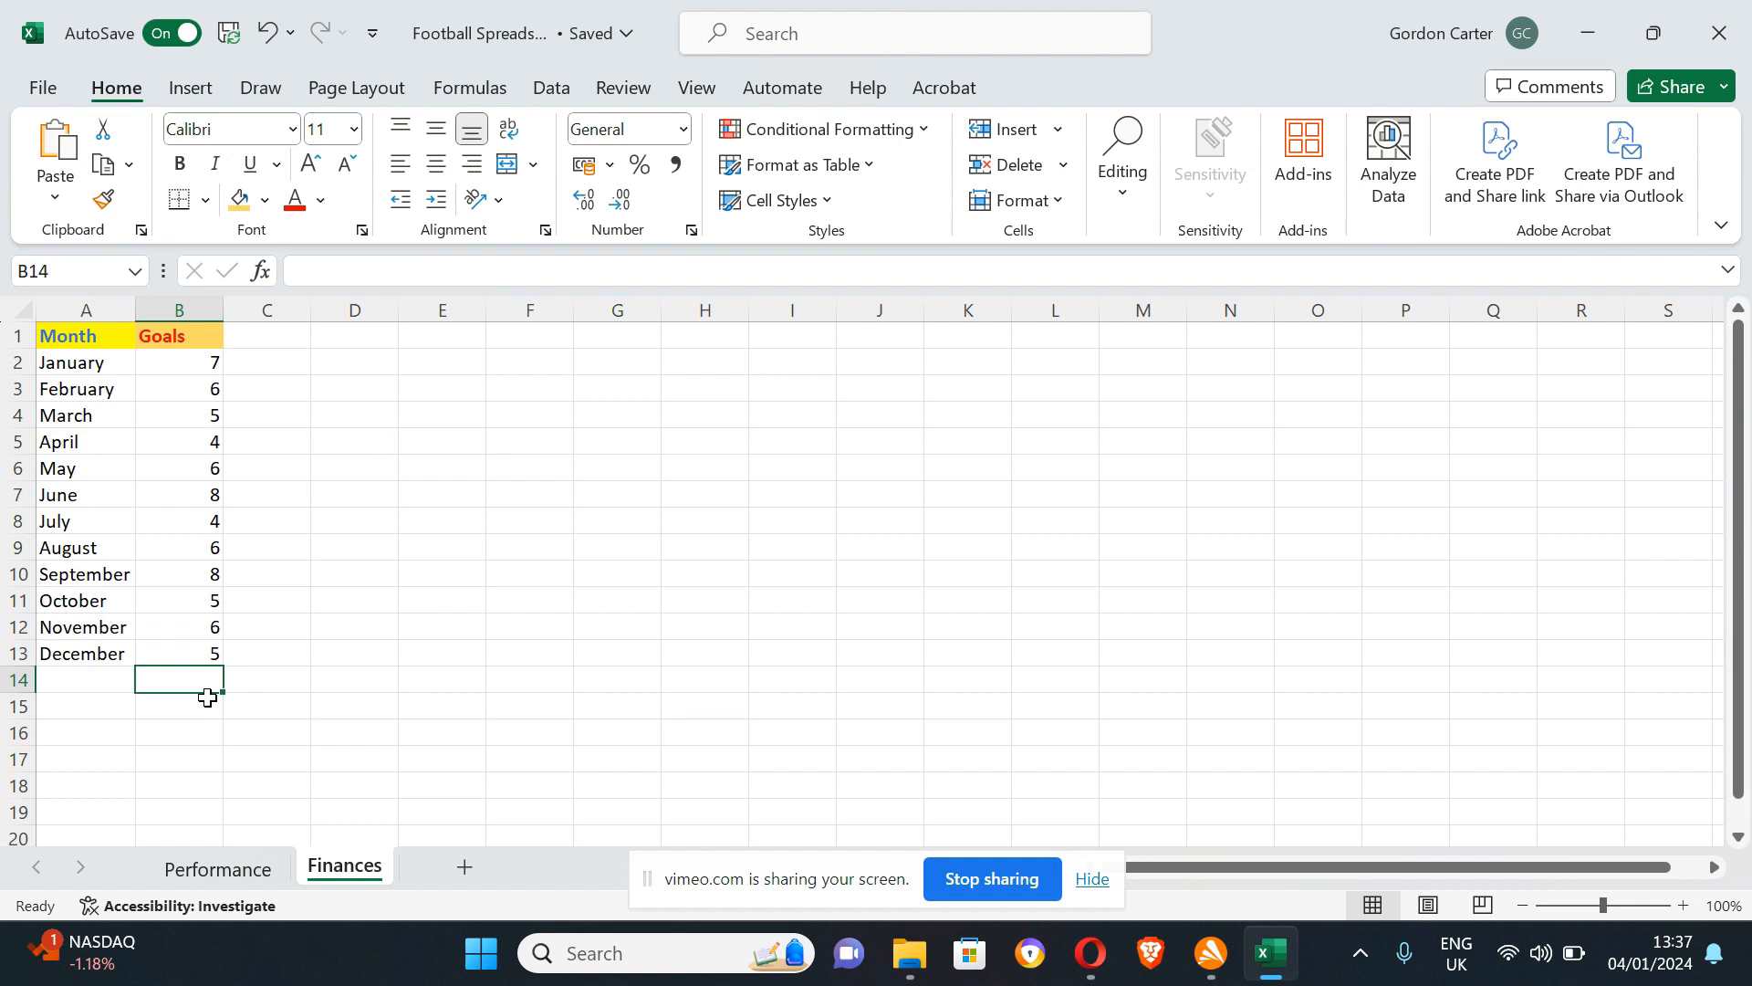
# Add the label Total Goals in A15 and make it bold.
pyautogui.click(91, 706)
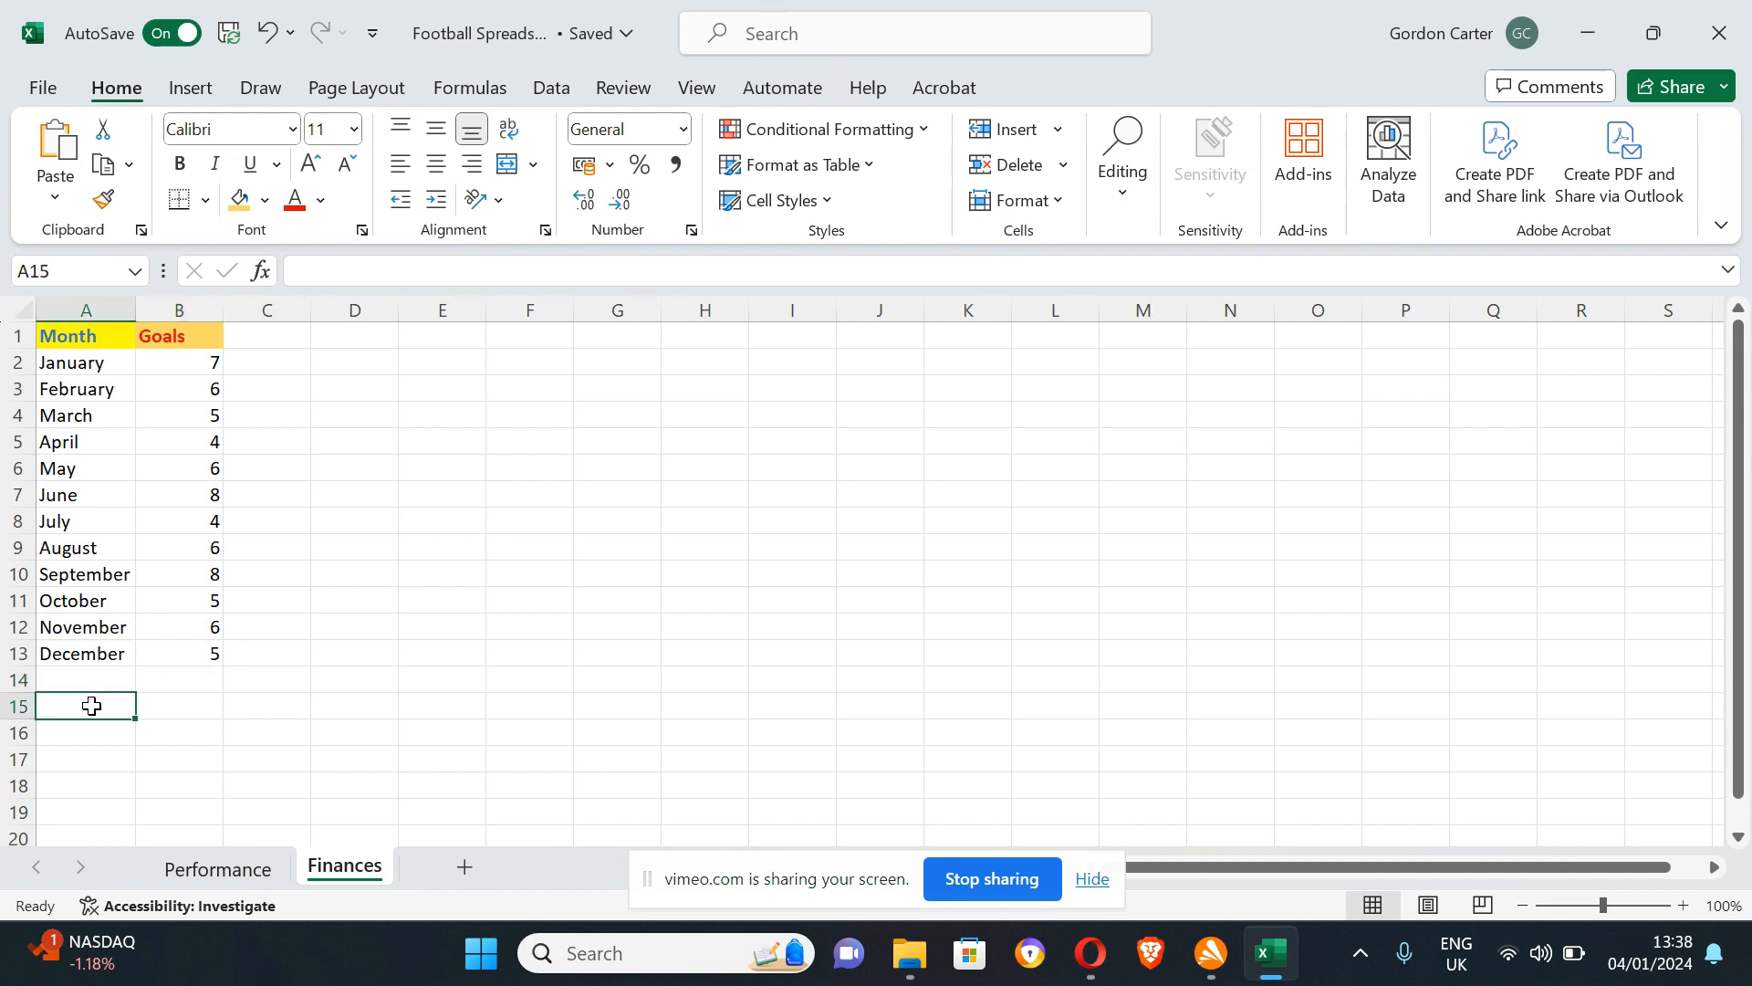
pyautogui.write('To')
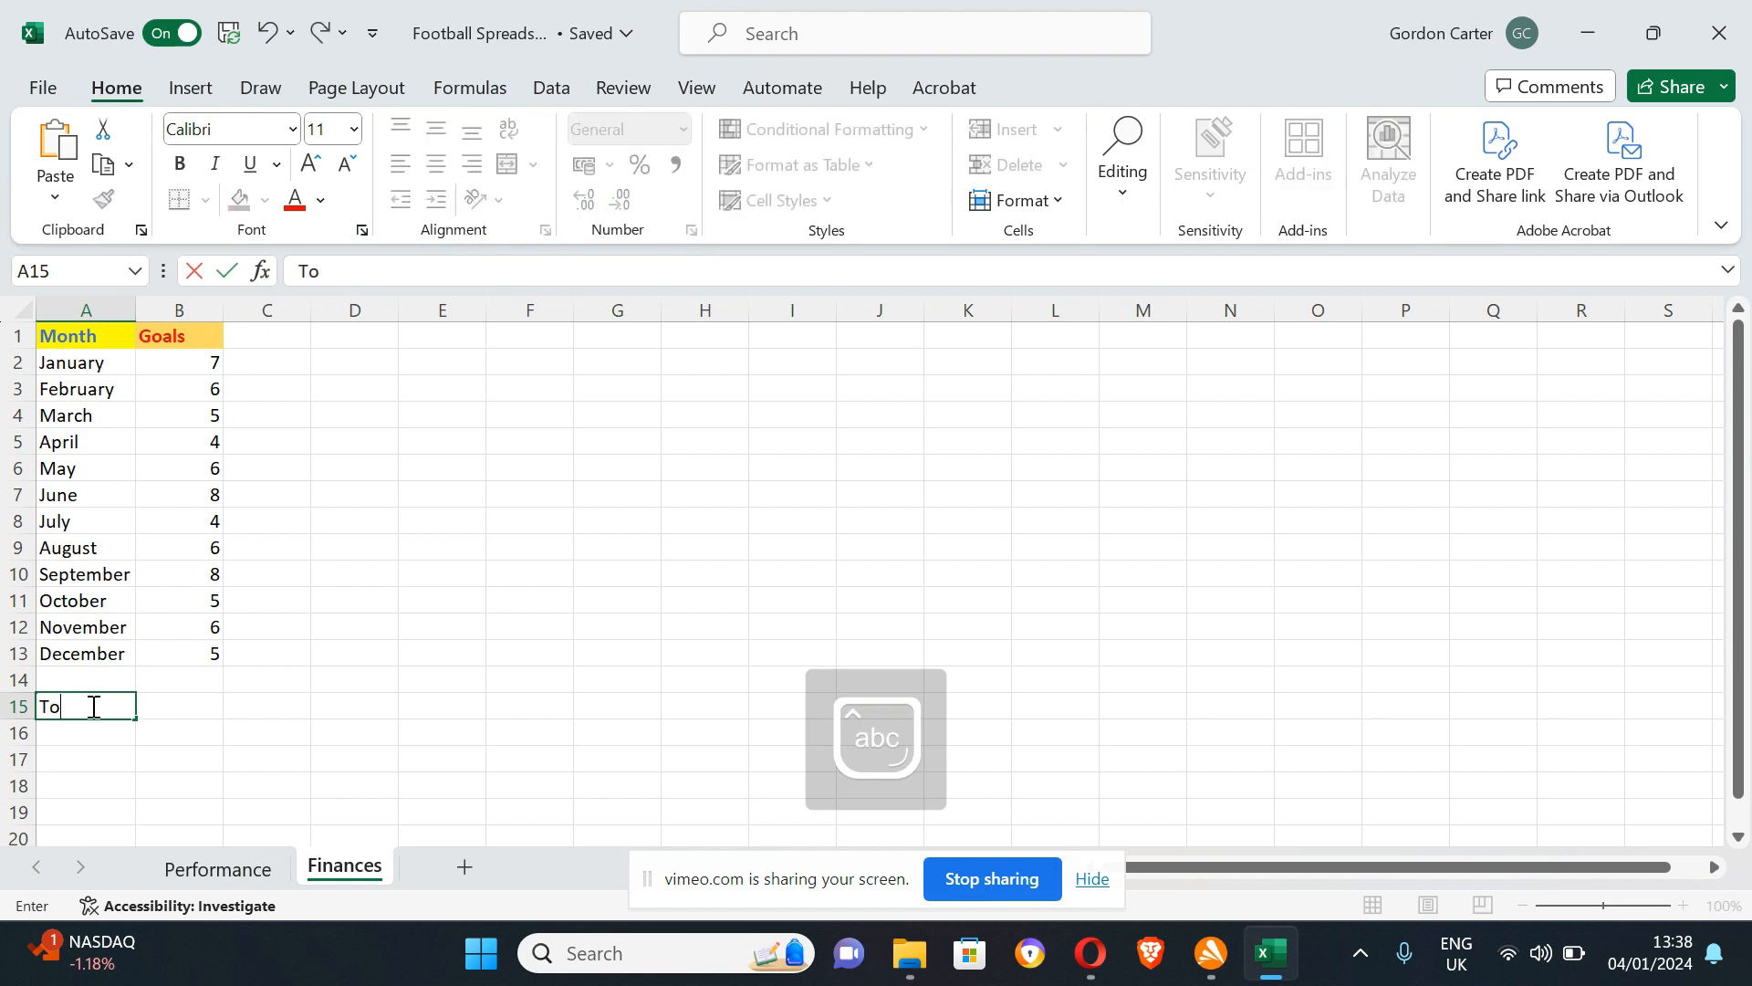
pyautogui.write('tal Goals')
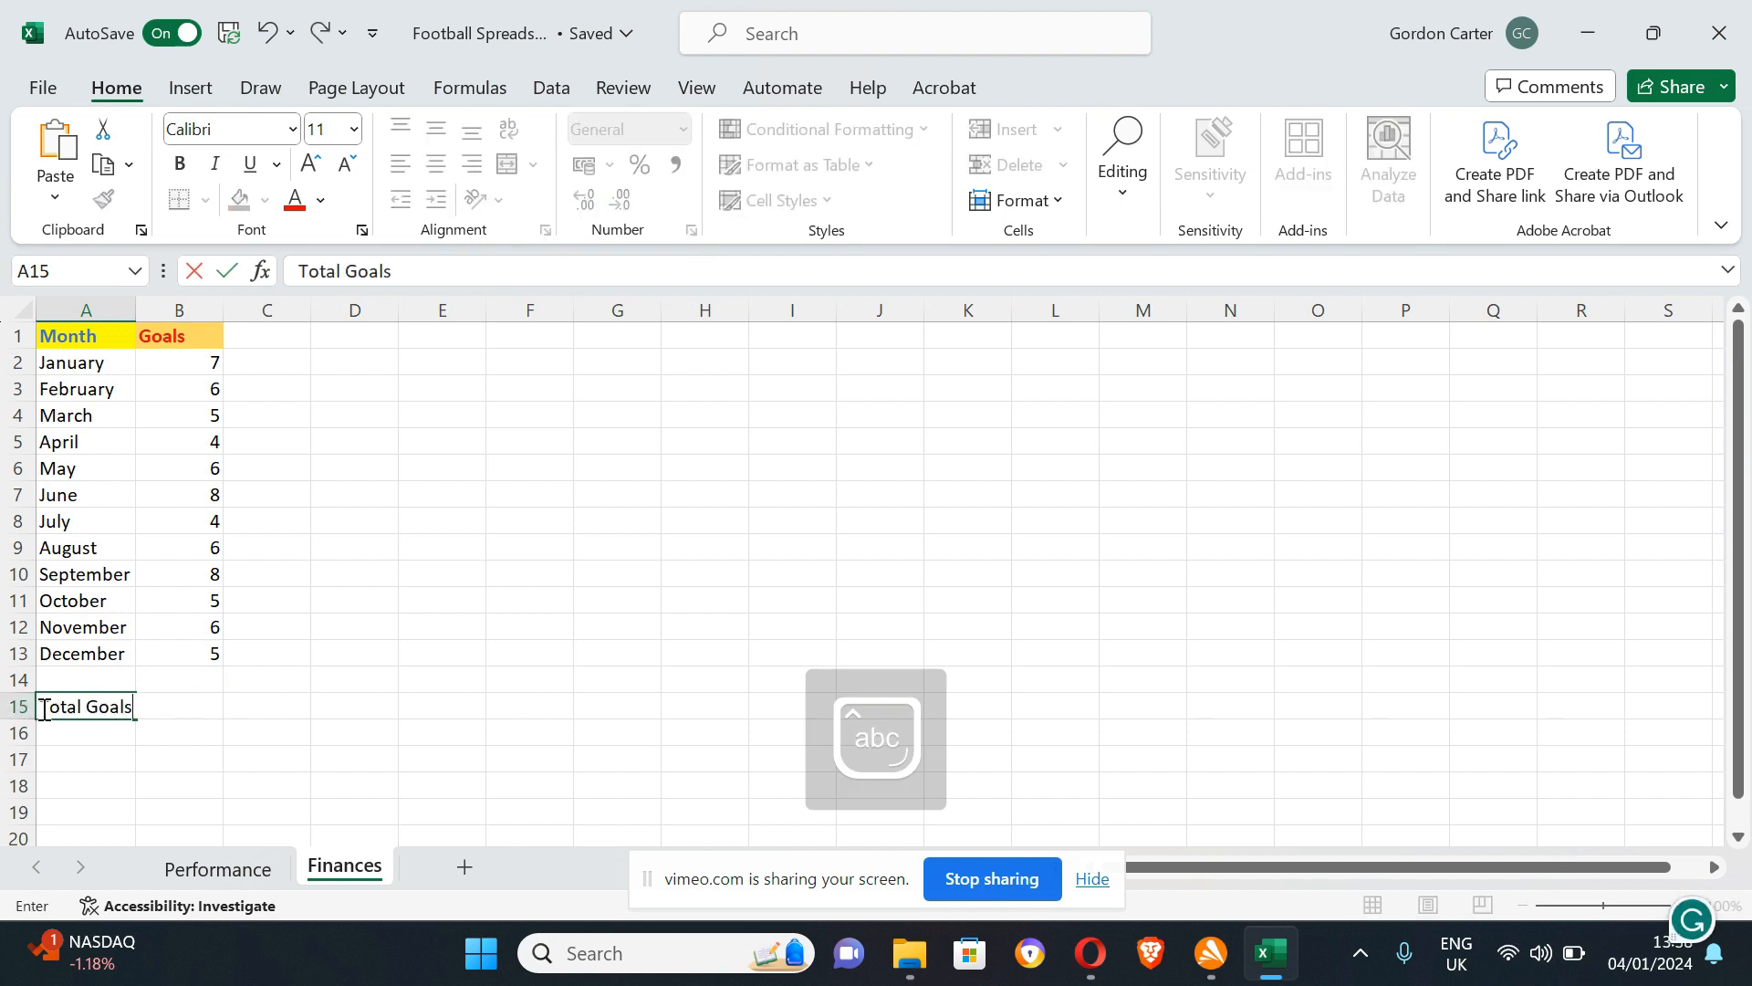
pyautogui.click(260, 715)
pyautogui.click(110, 708)
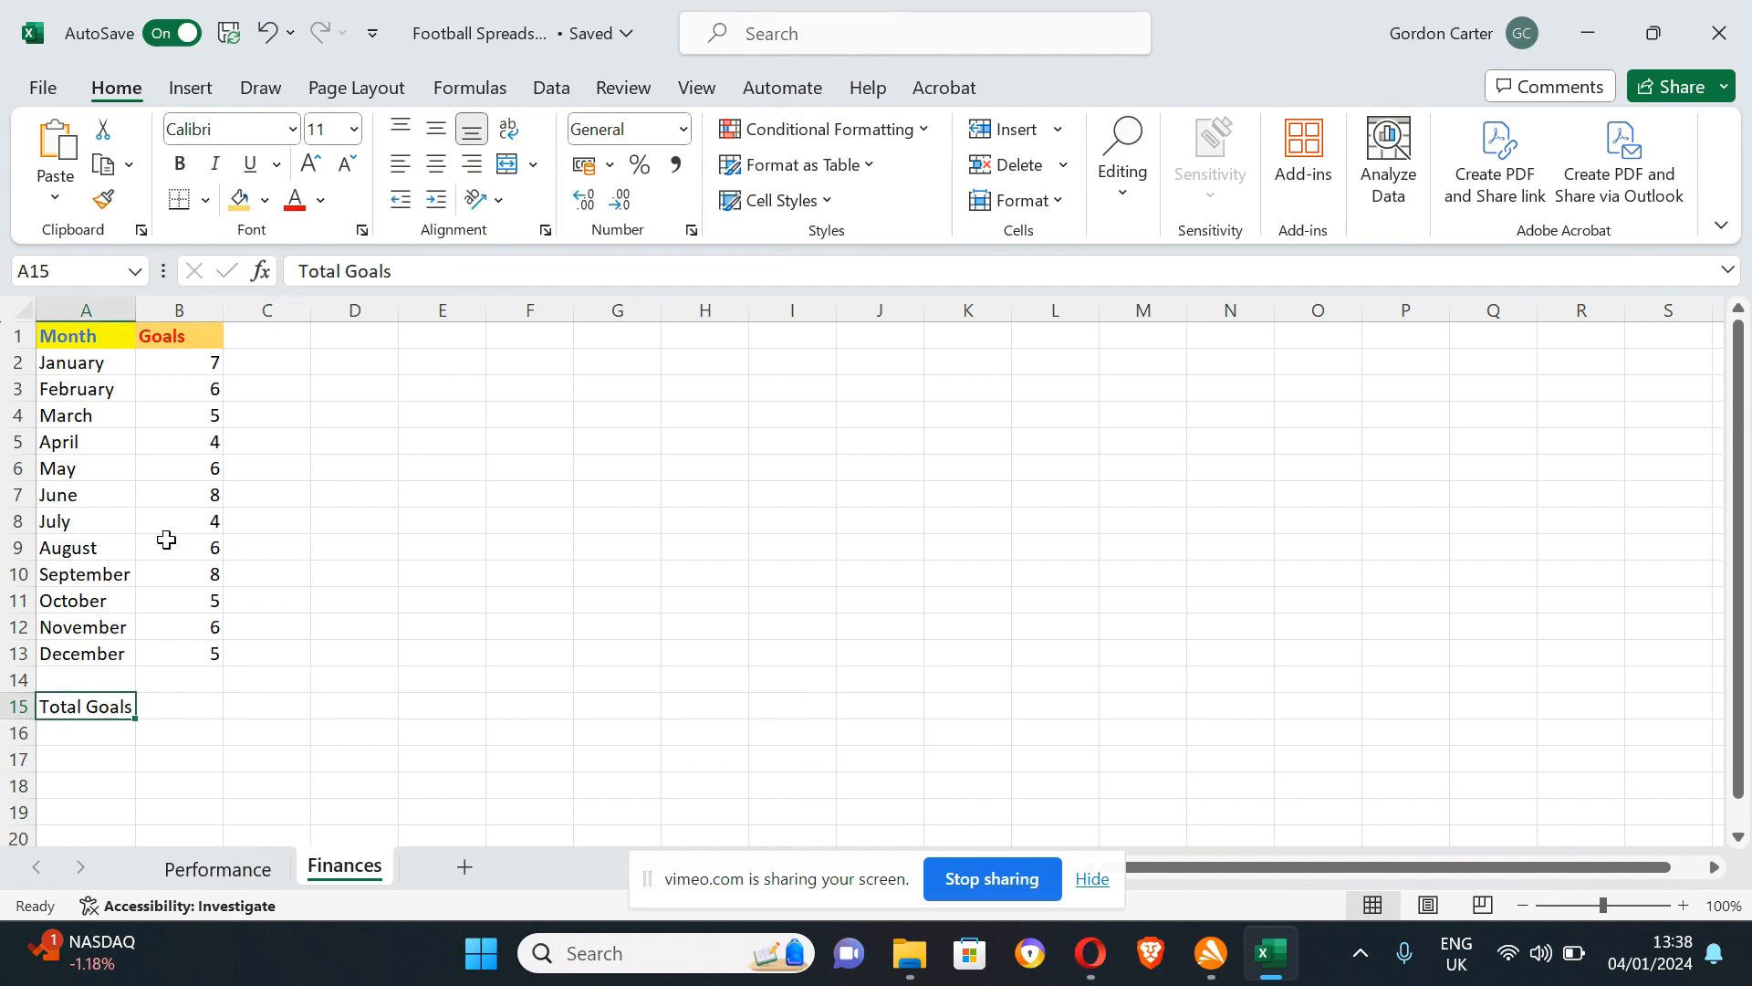
pyautogui.click(179, 164)
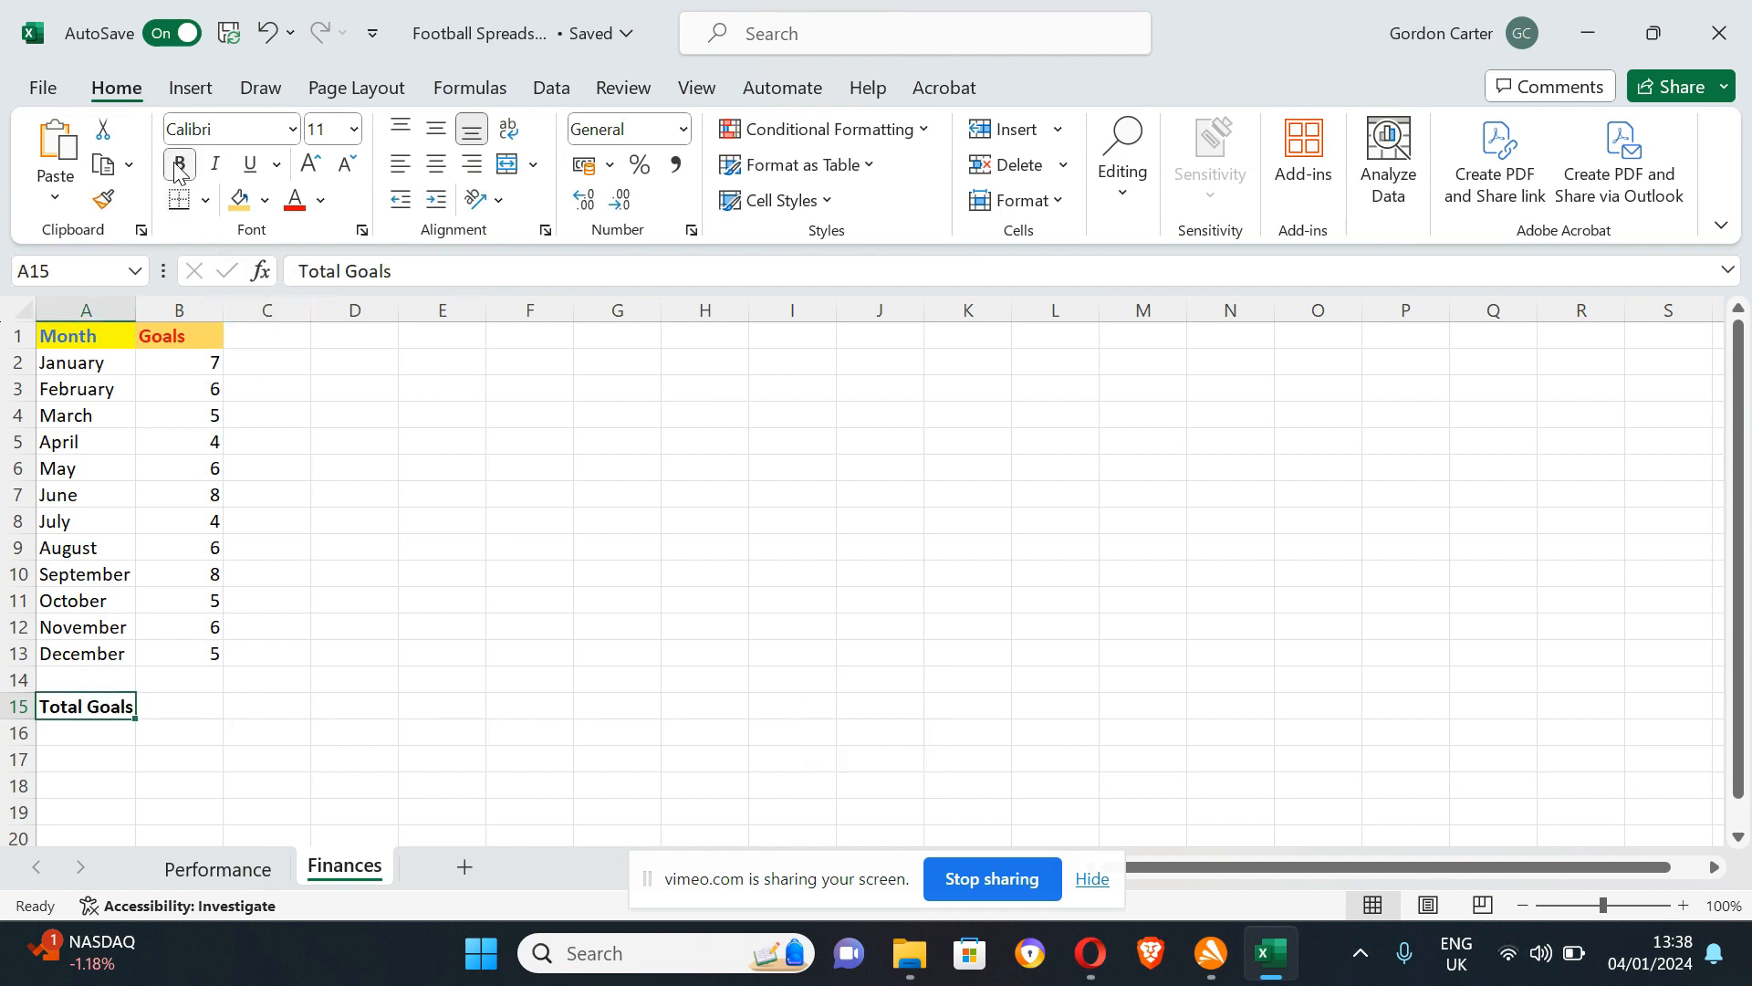
# Total the monthly goals in B15 with the formula =SUM(B2:B13) and reselect the cell to check its formula.
pyautogui.click(170, 708)
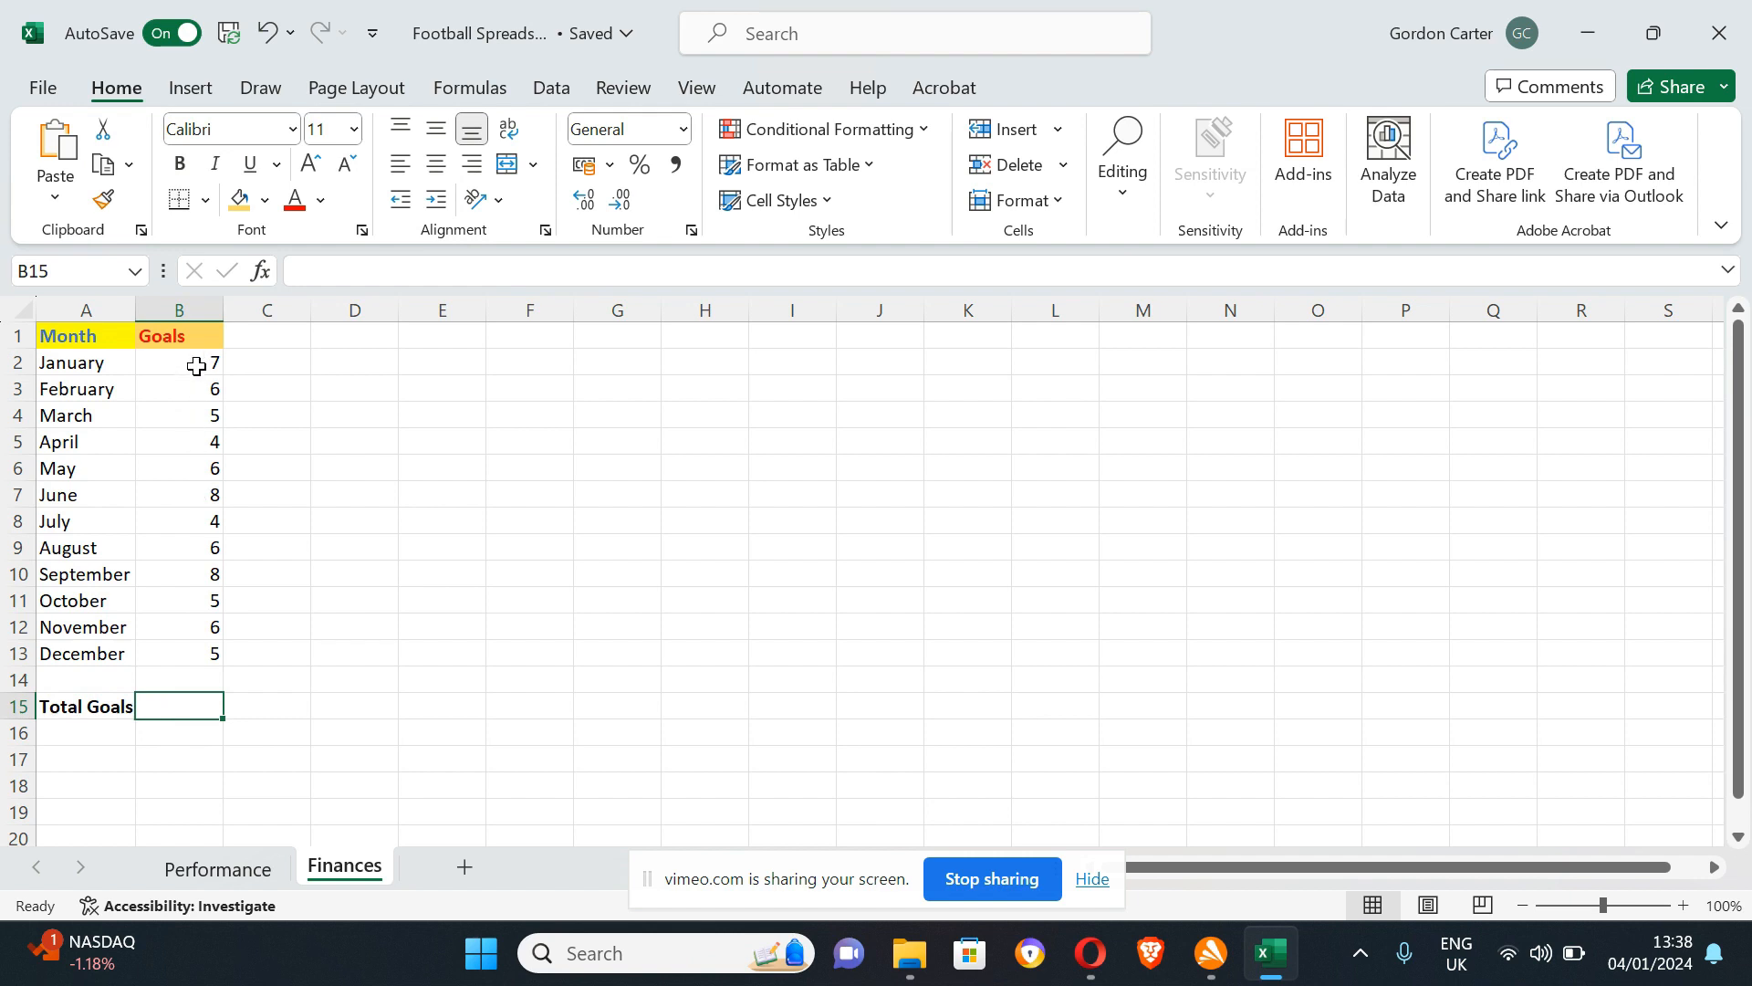
pyautogui.doubleClick(208, 709)
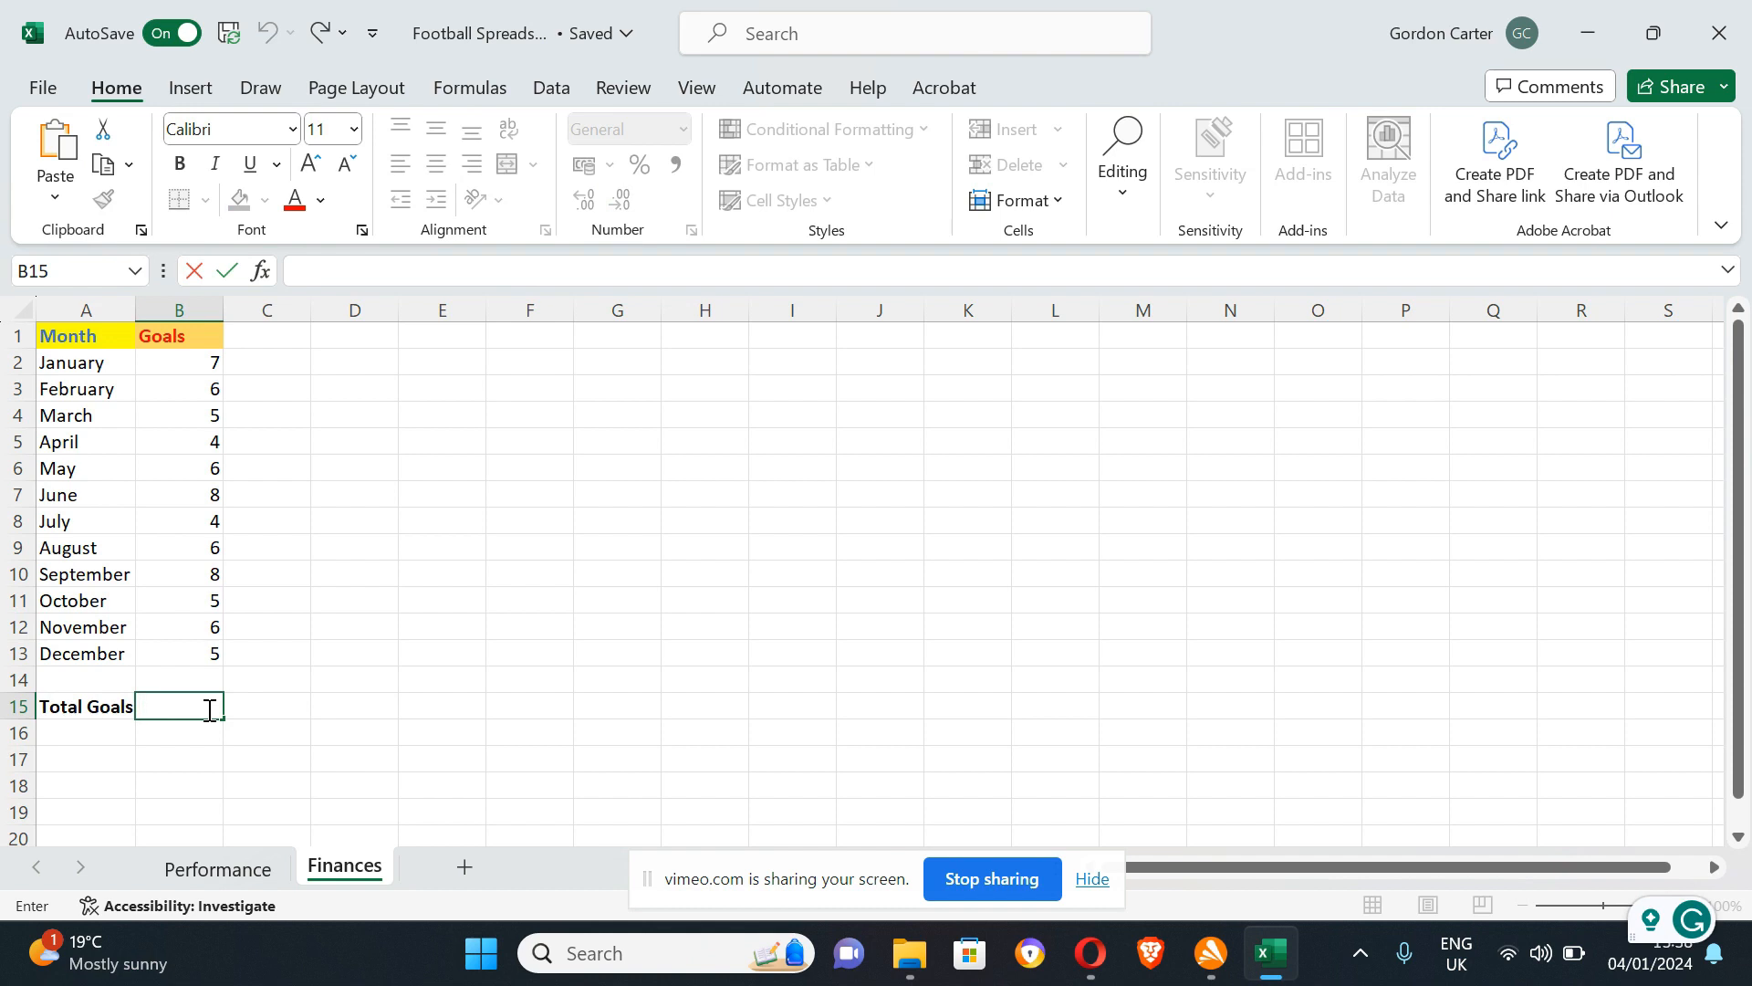
pyautogui.write('=')
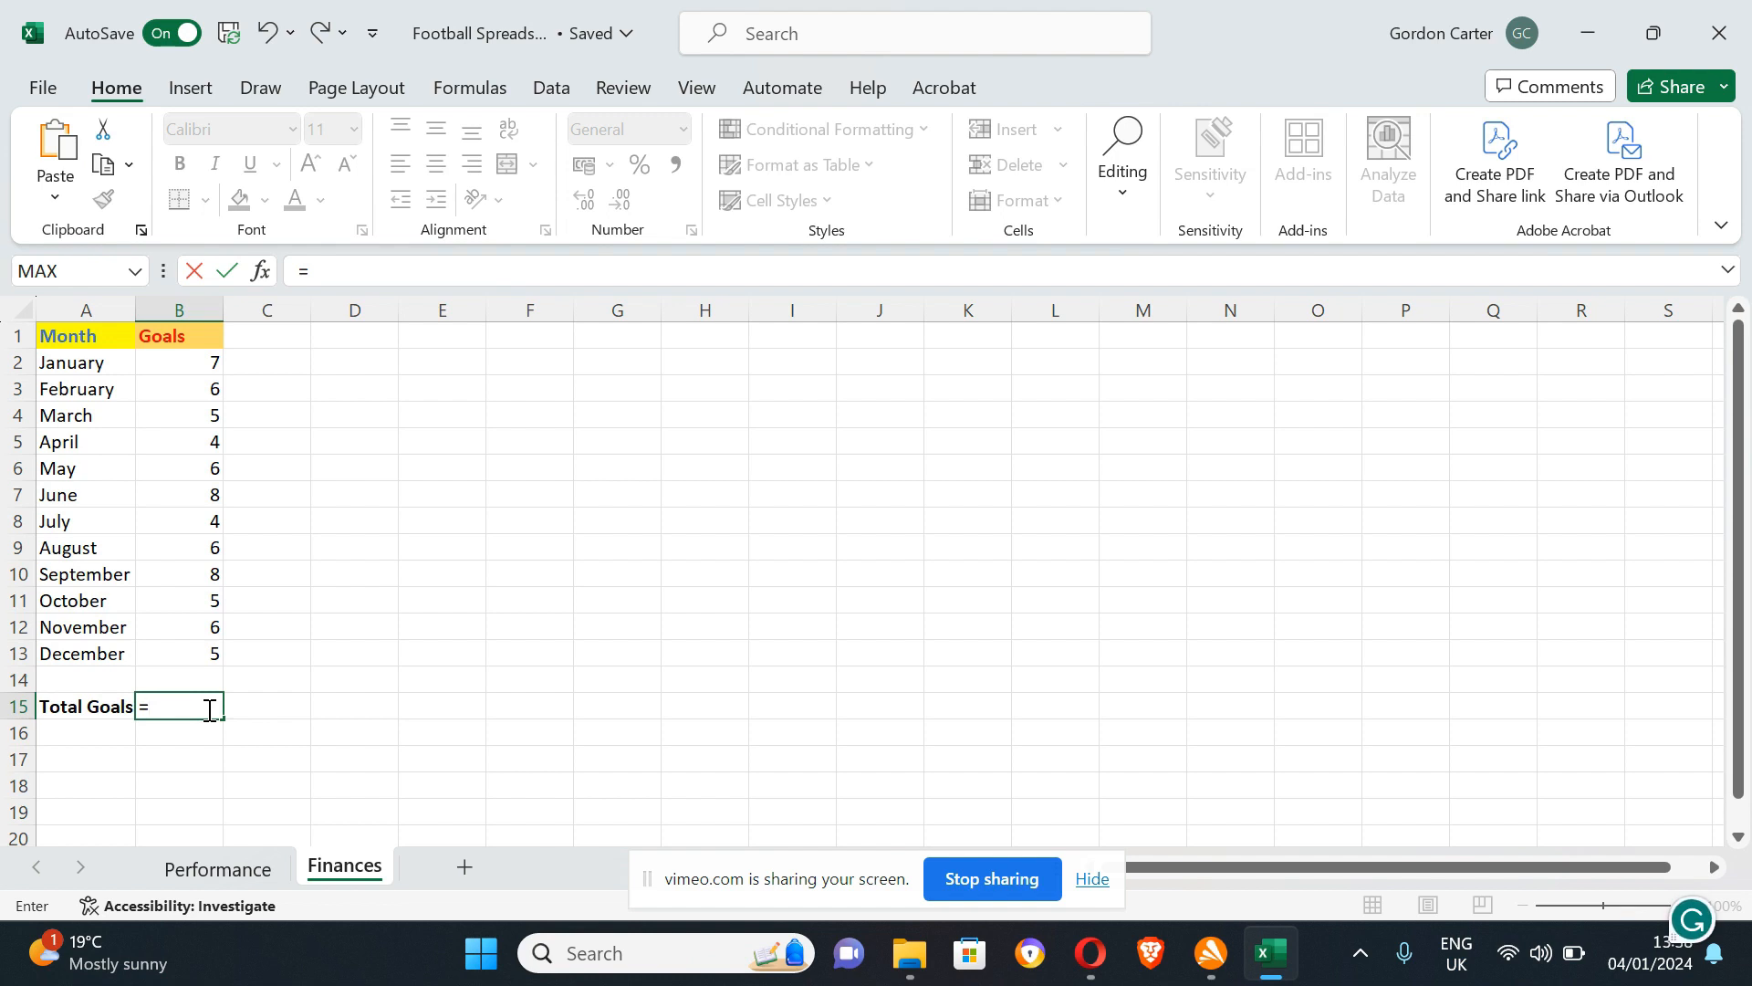
pyautogui.write('sum')
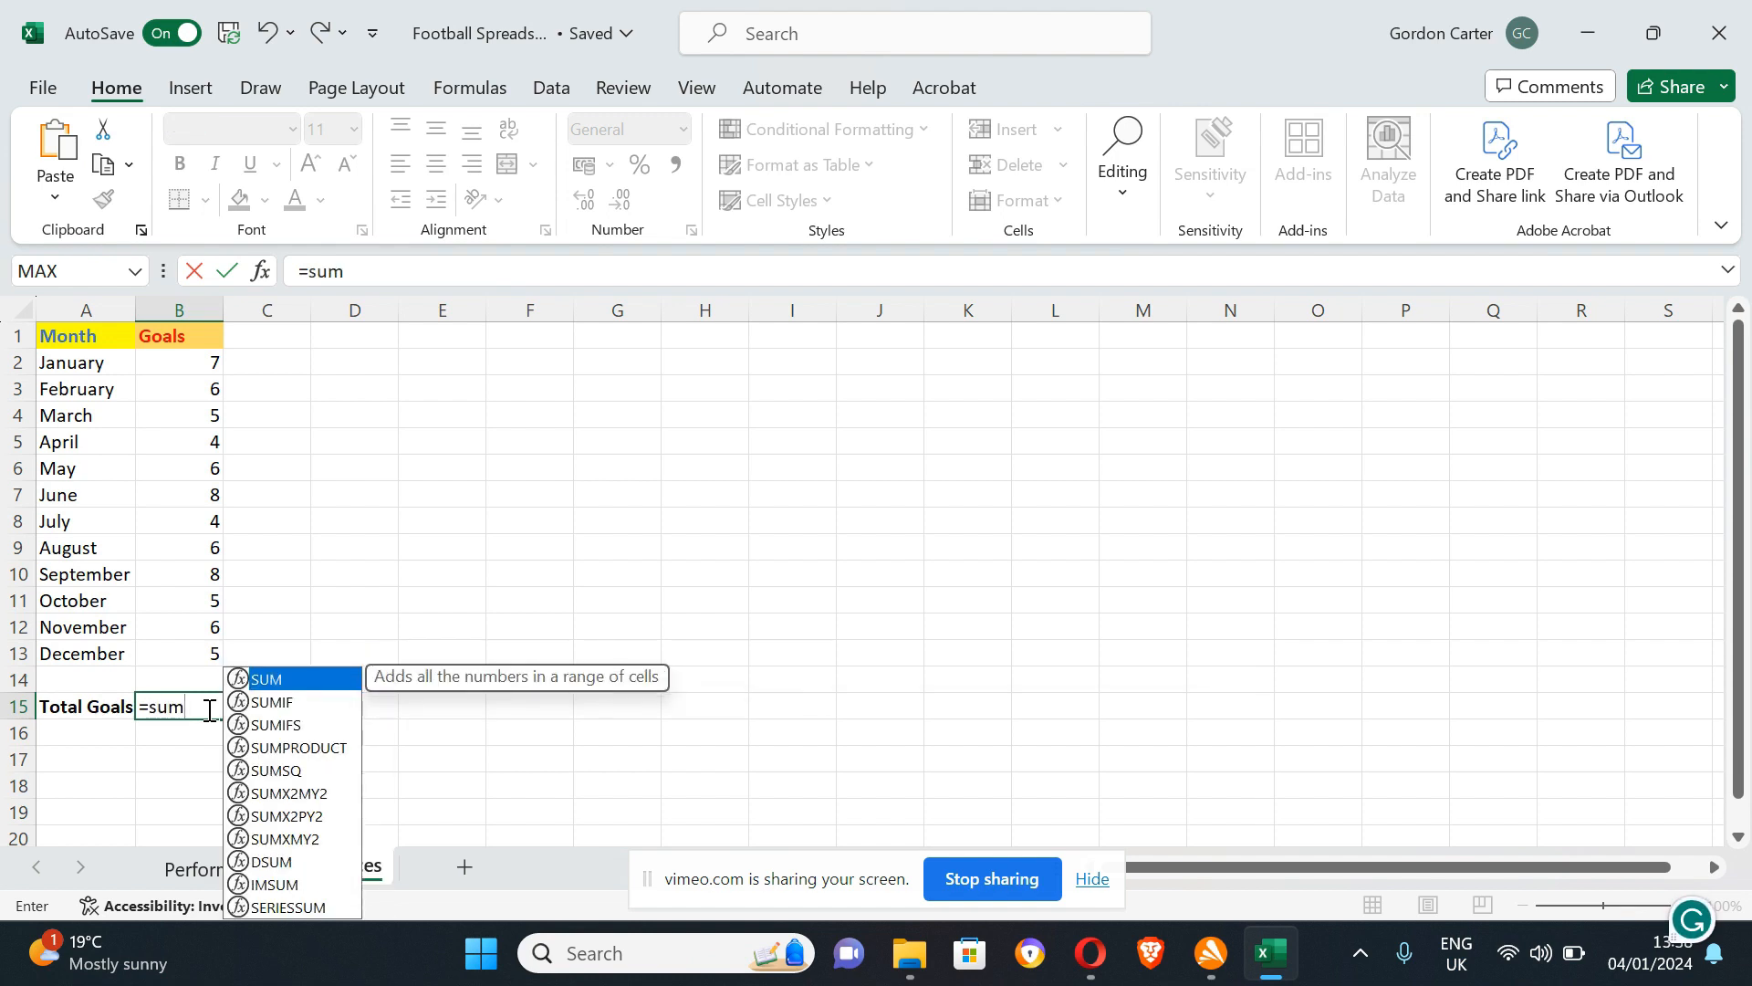
pyautogui.write('(')
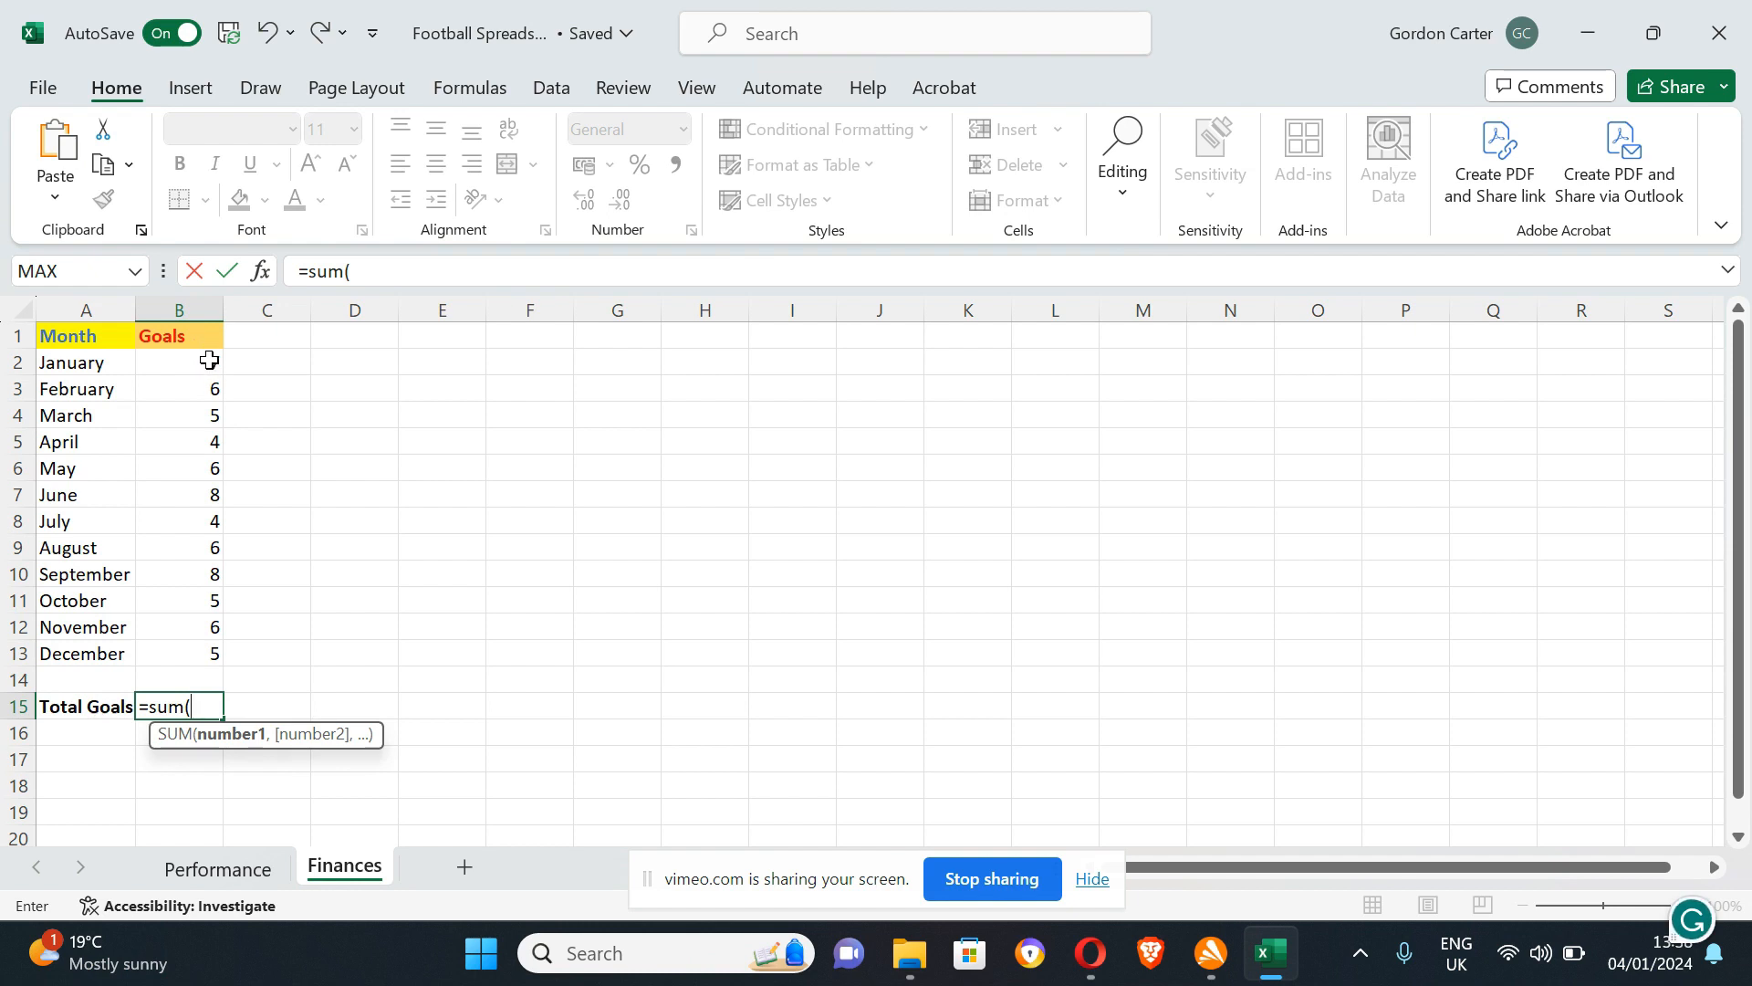
pyautogui.moveTo(209, 360); pyautogui.dragTo(200, 654)
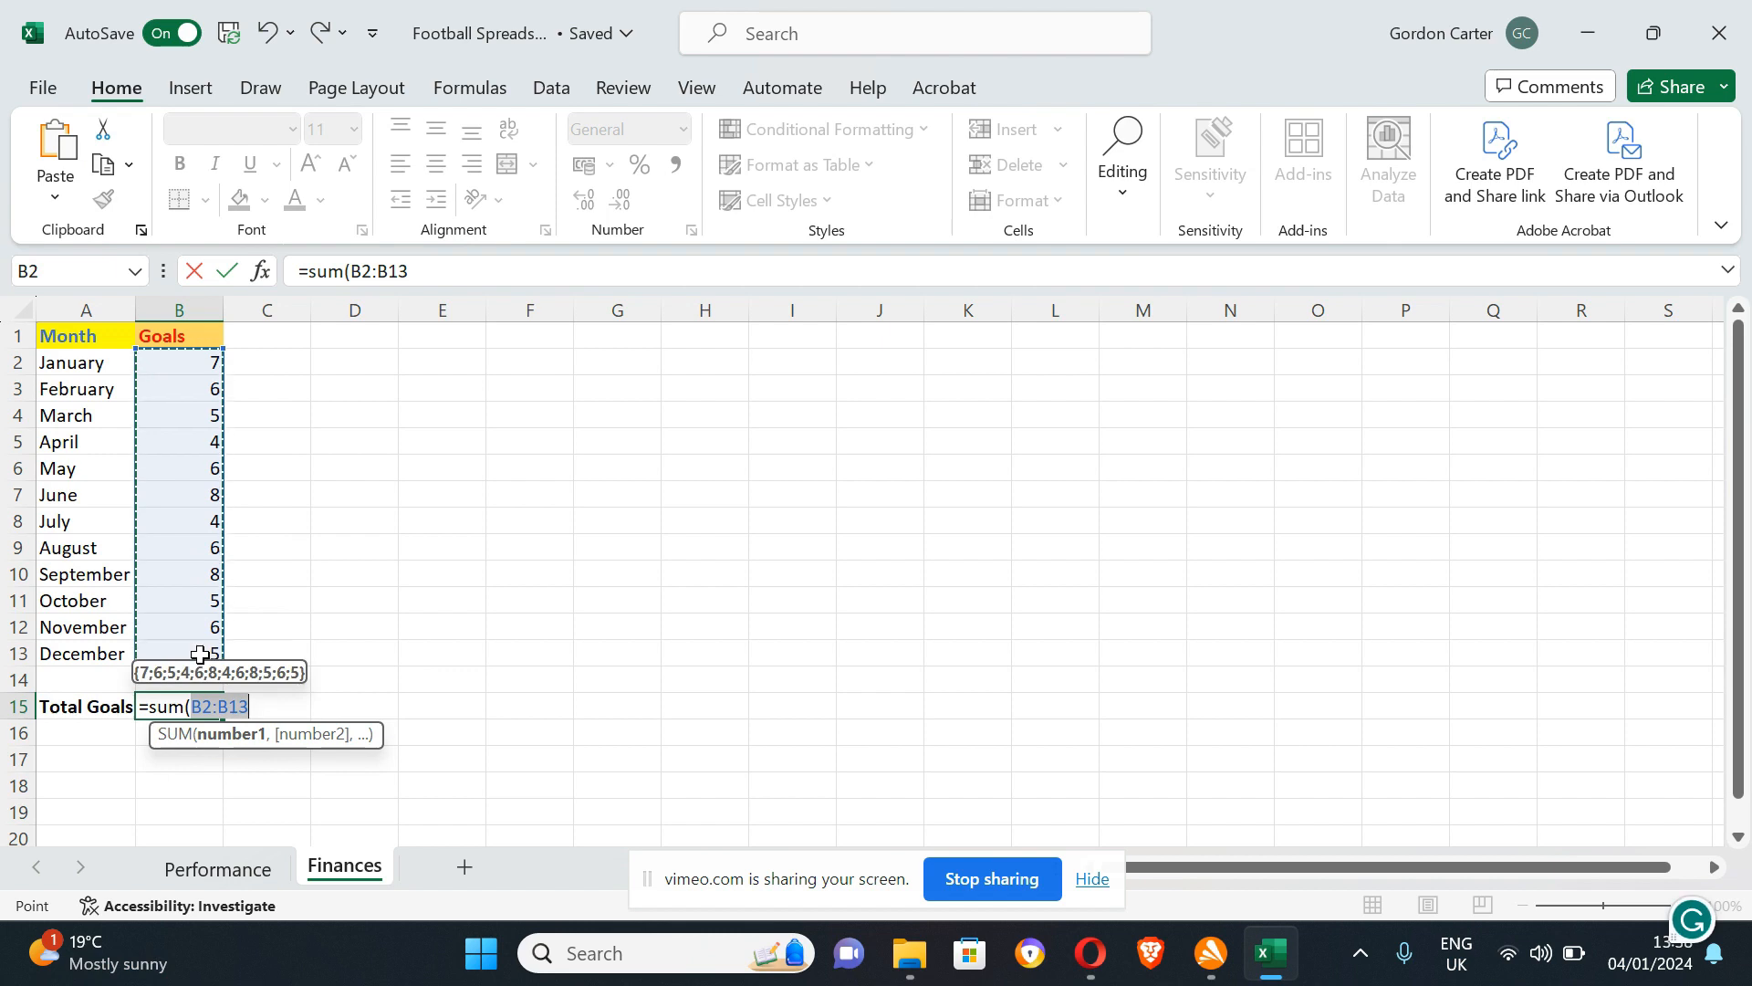
pyautogui.write(')')
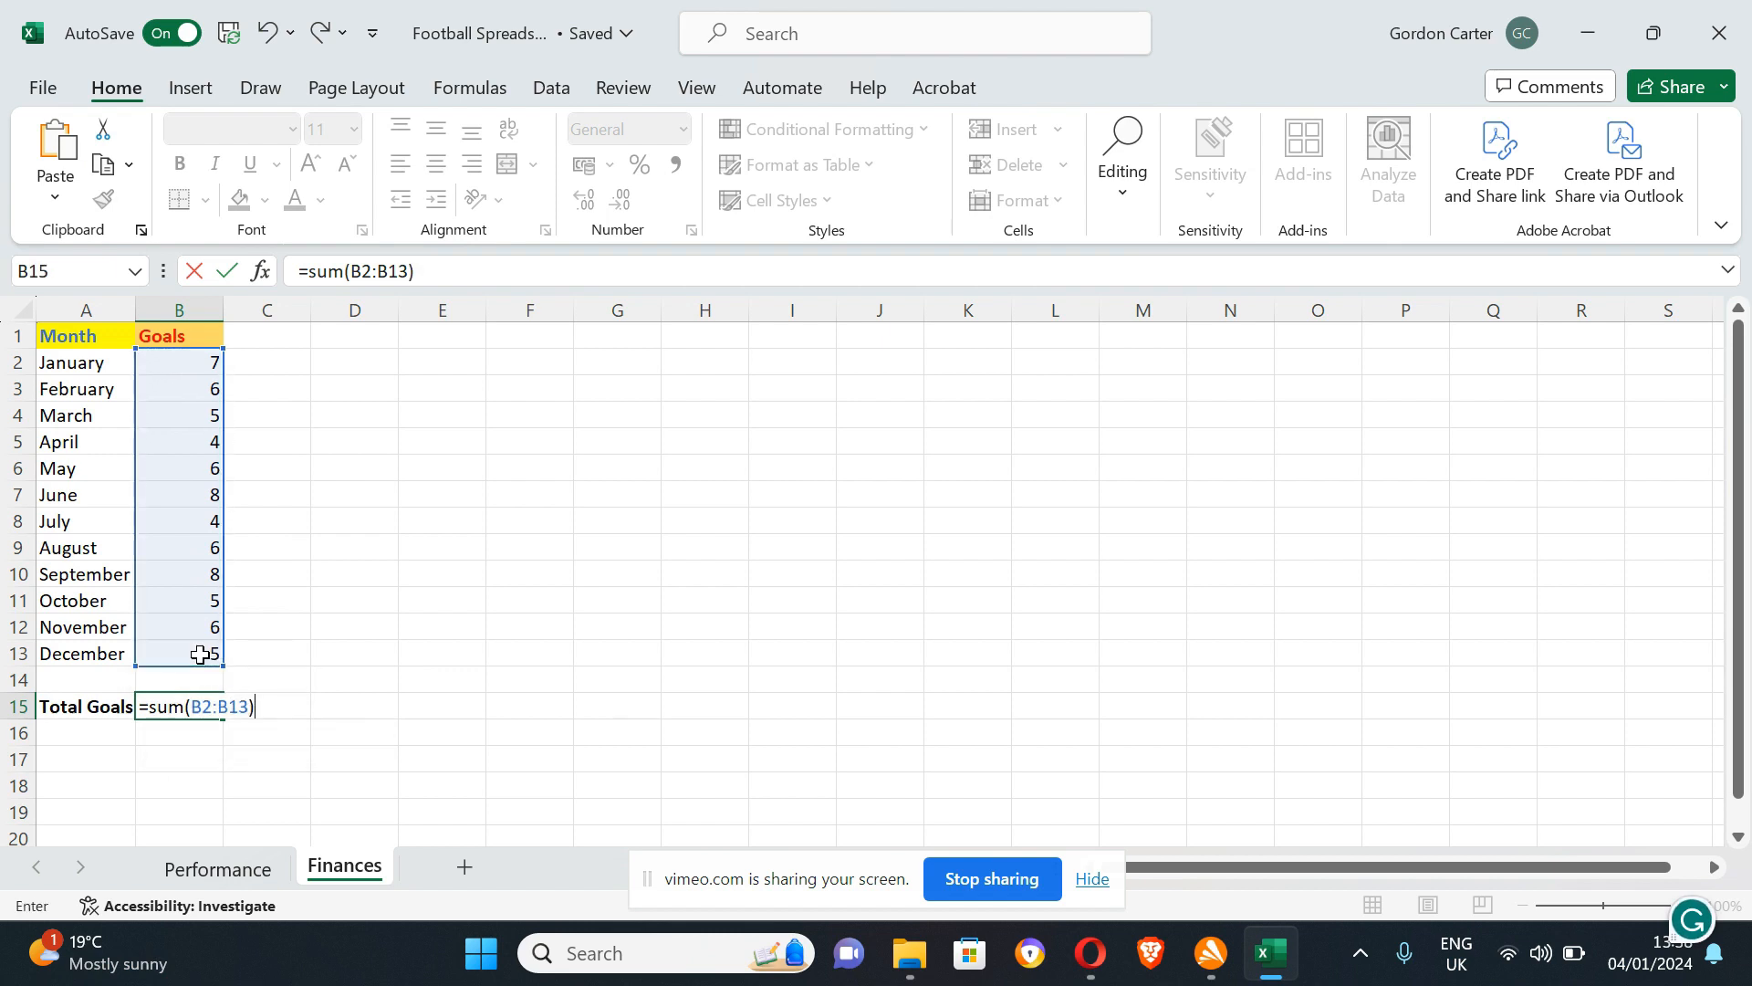
pyautogui.press('Return')
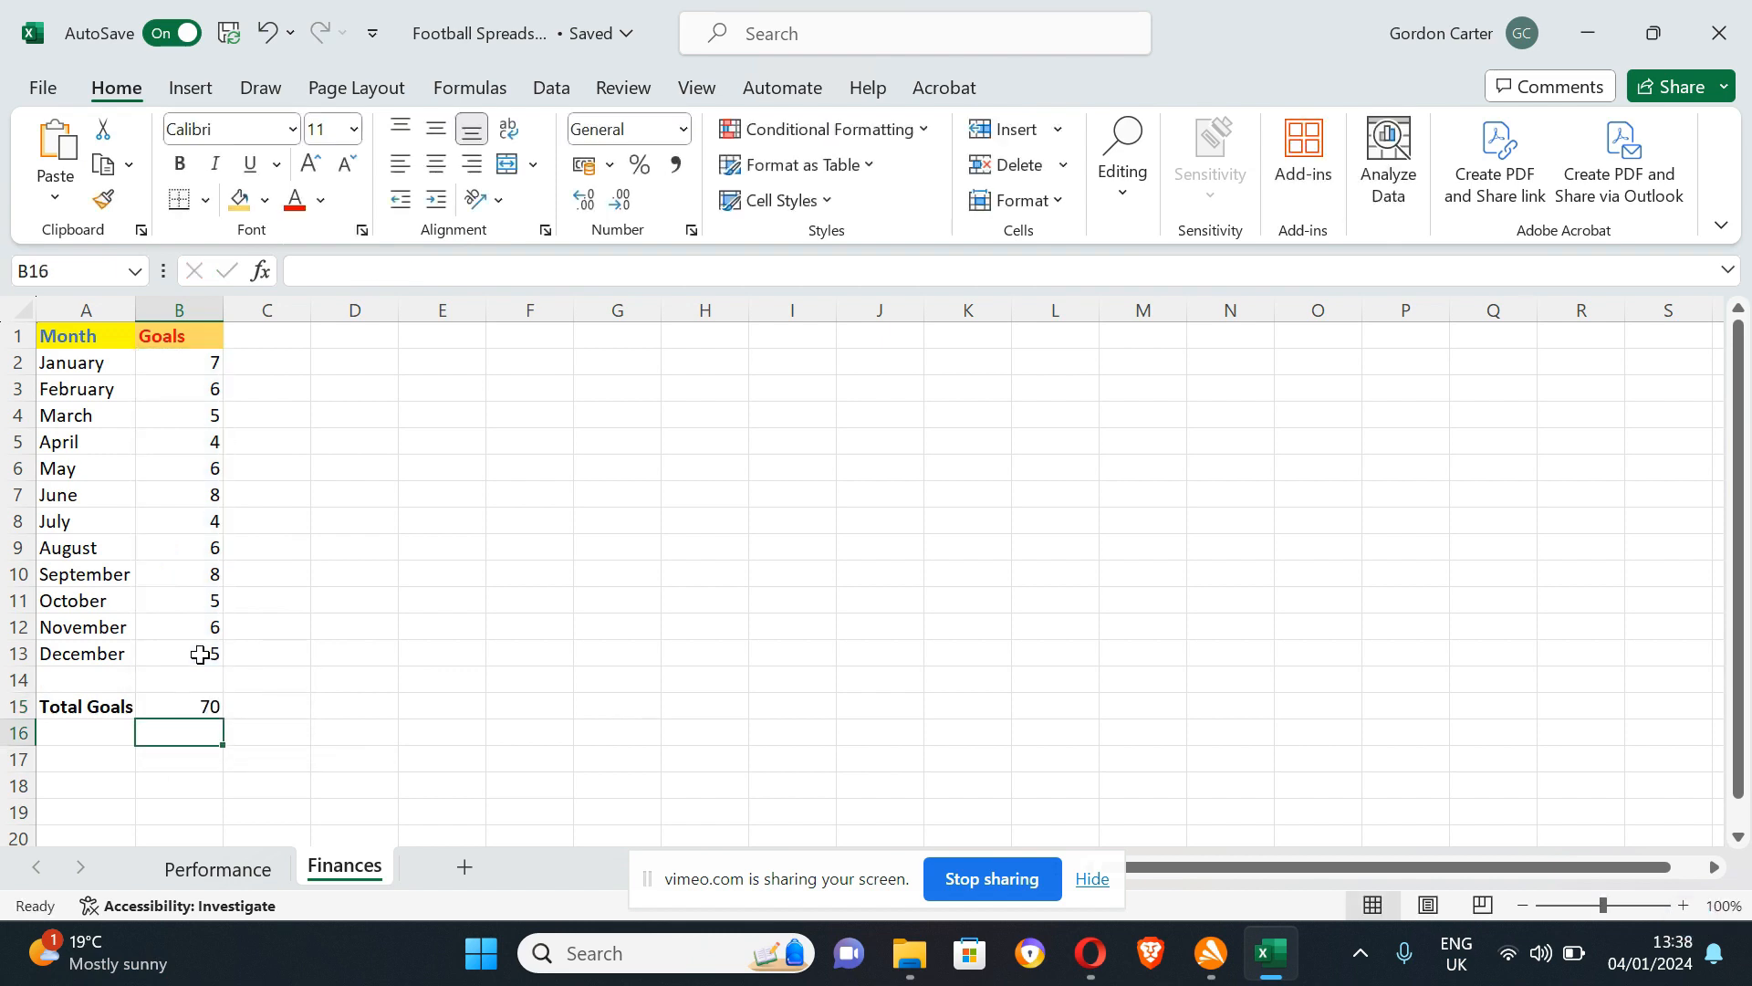
pyautogui.click(202, 708)
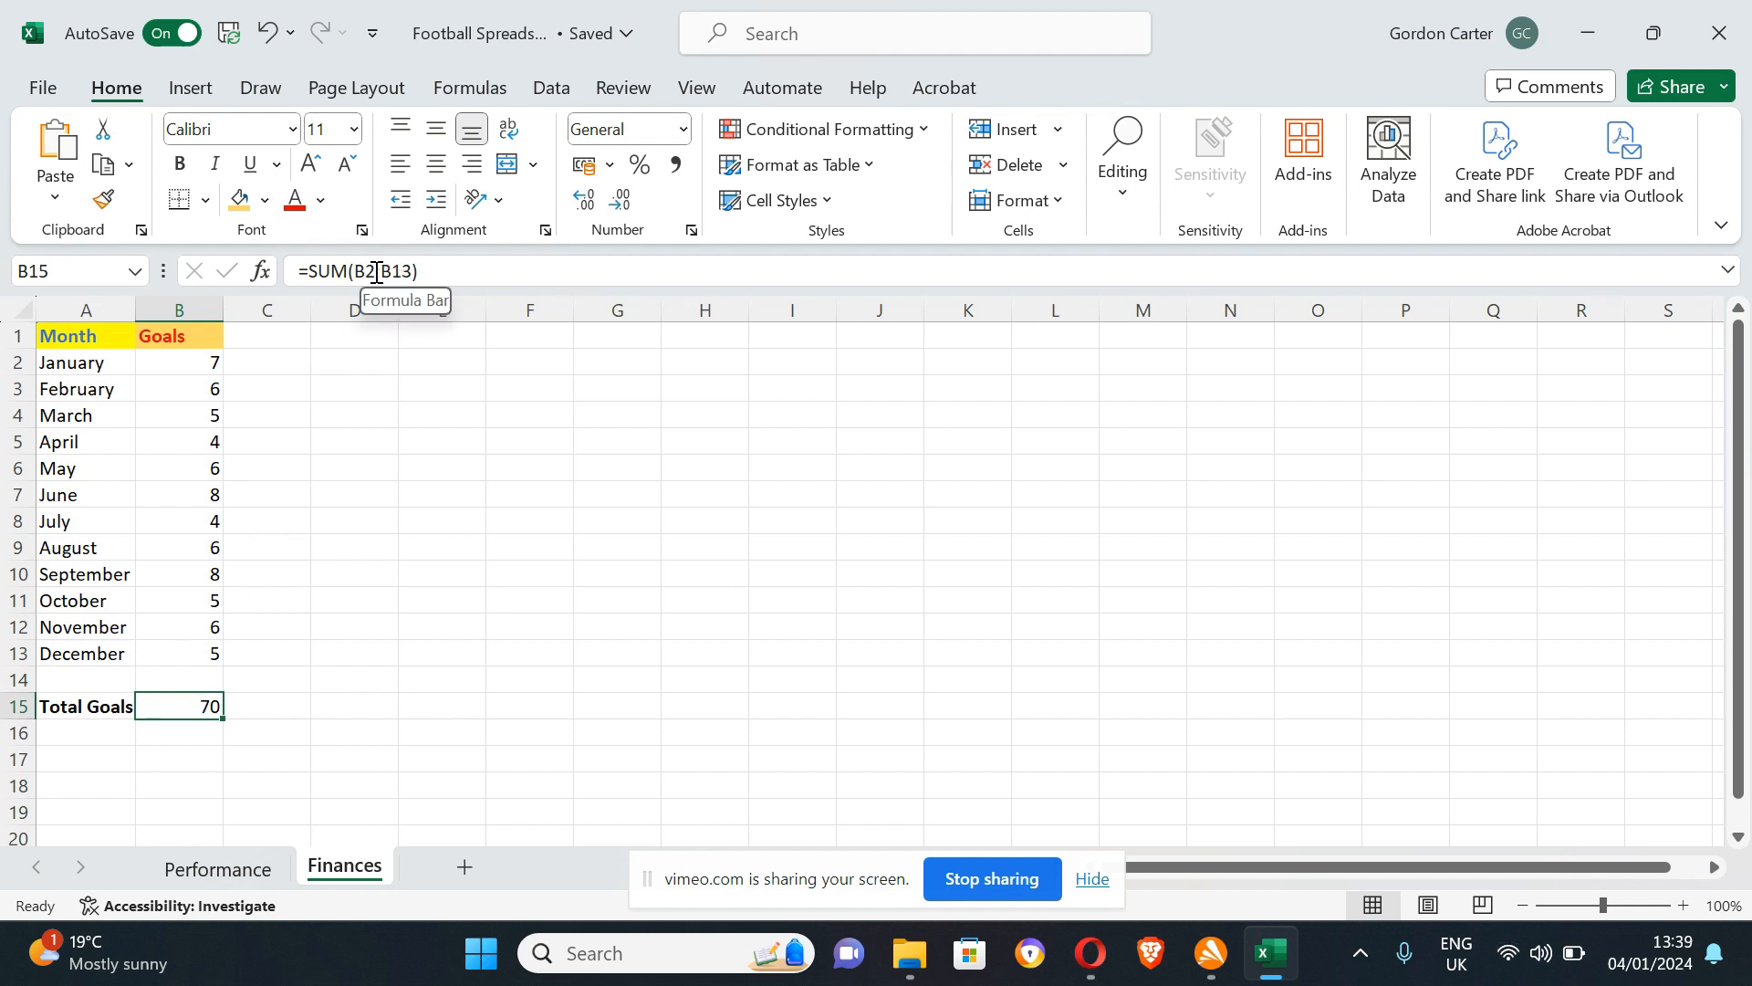
# Test the total formula by setting December's goals in B13 to 3, and restore the value to 5.
pyautogui.click(214, 654)
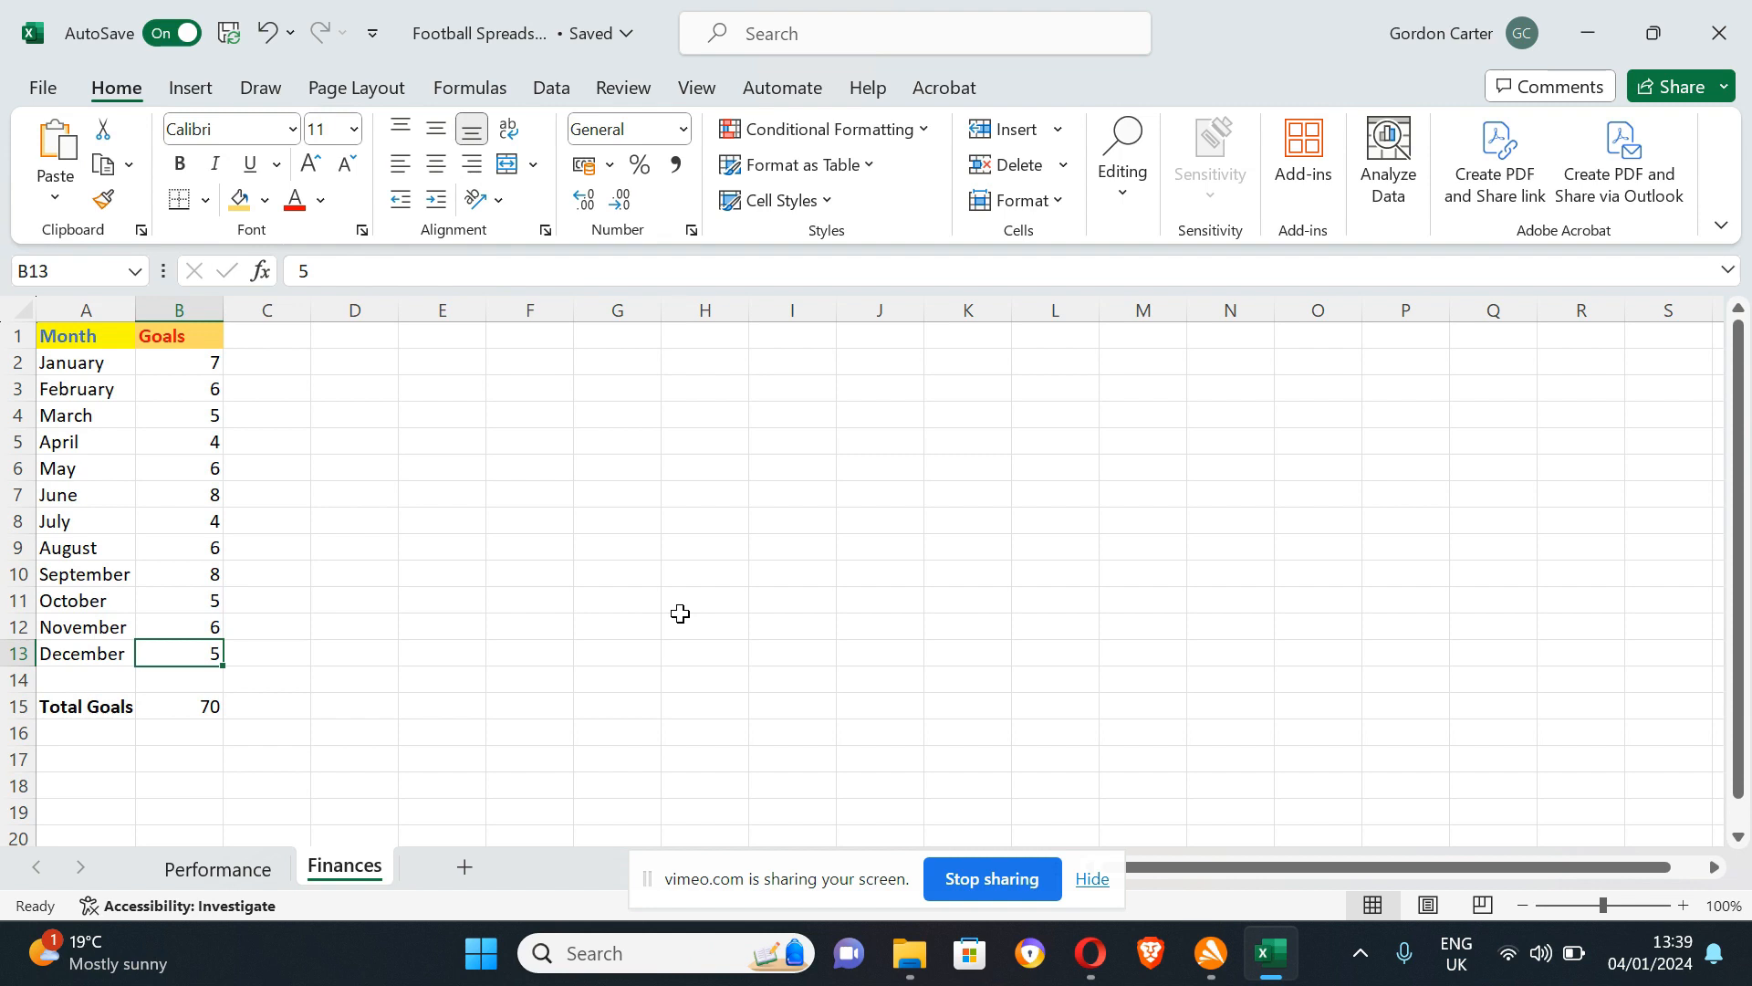
pyautogui.write('3')
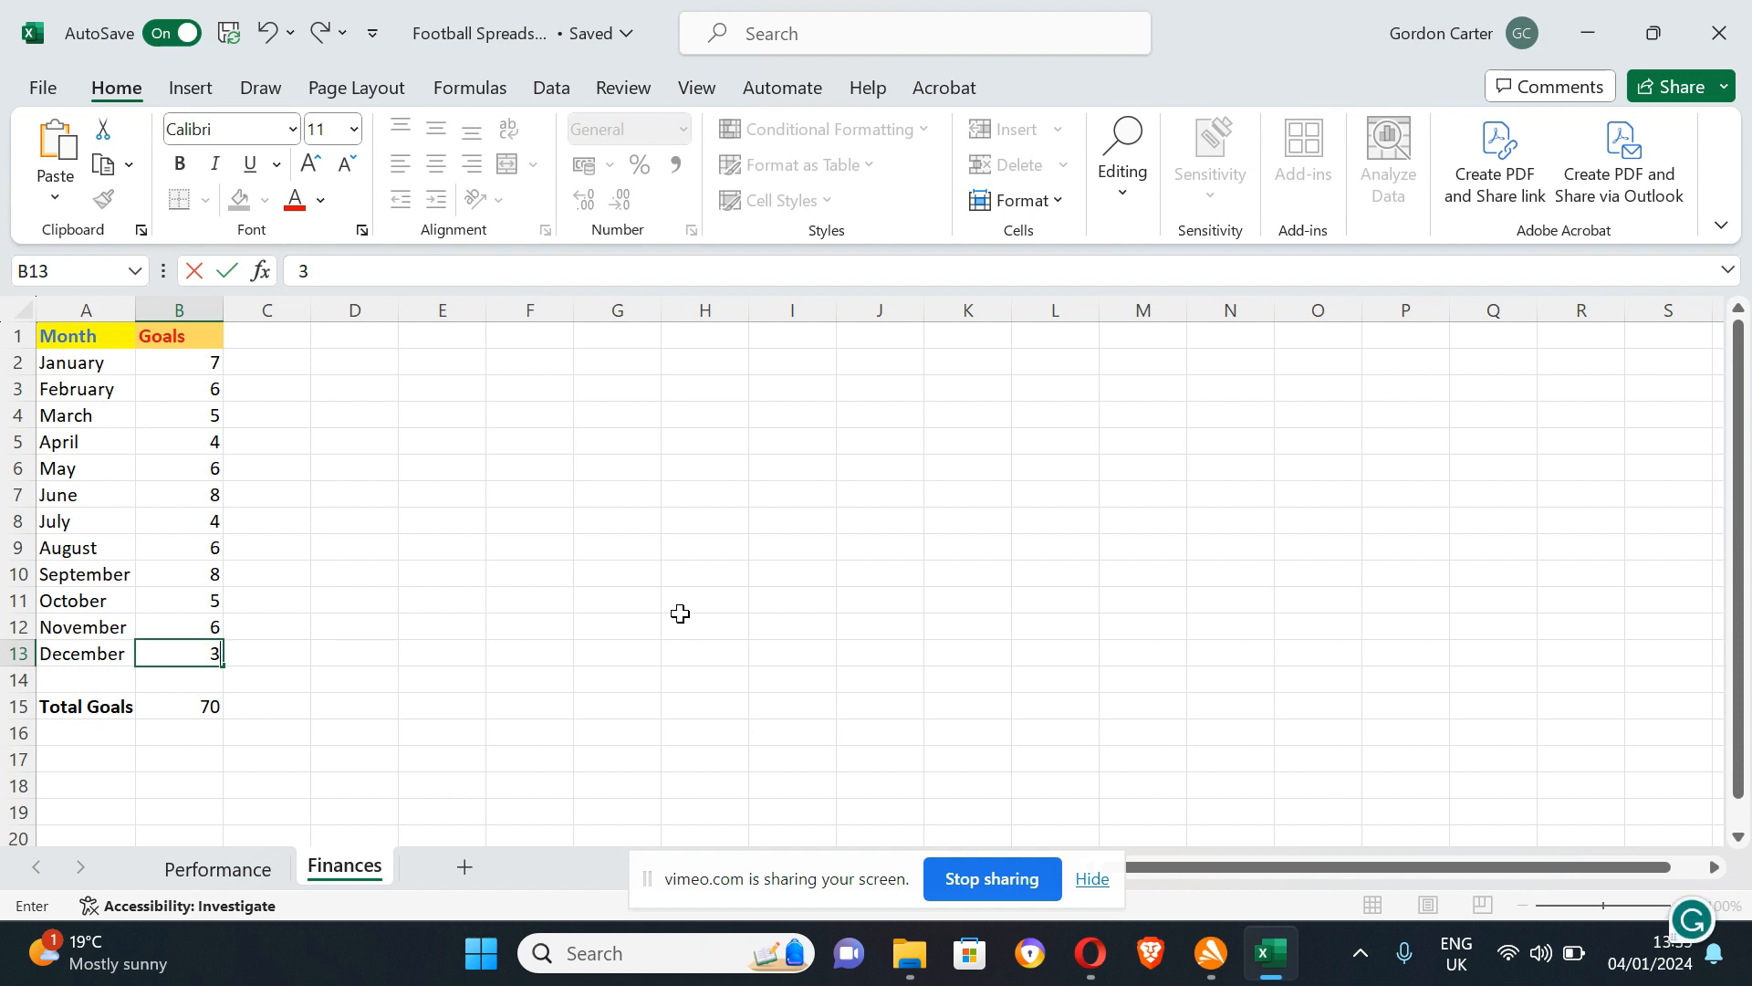
pyautogui.press('Return')
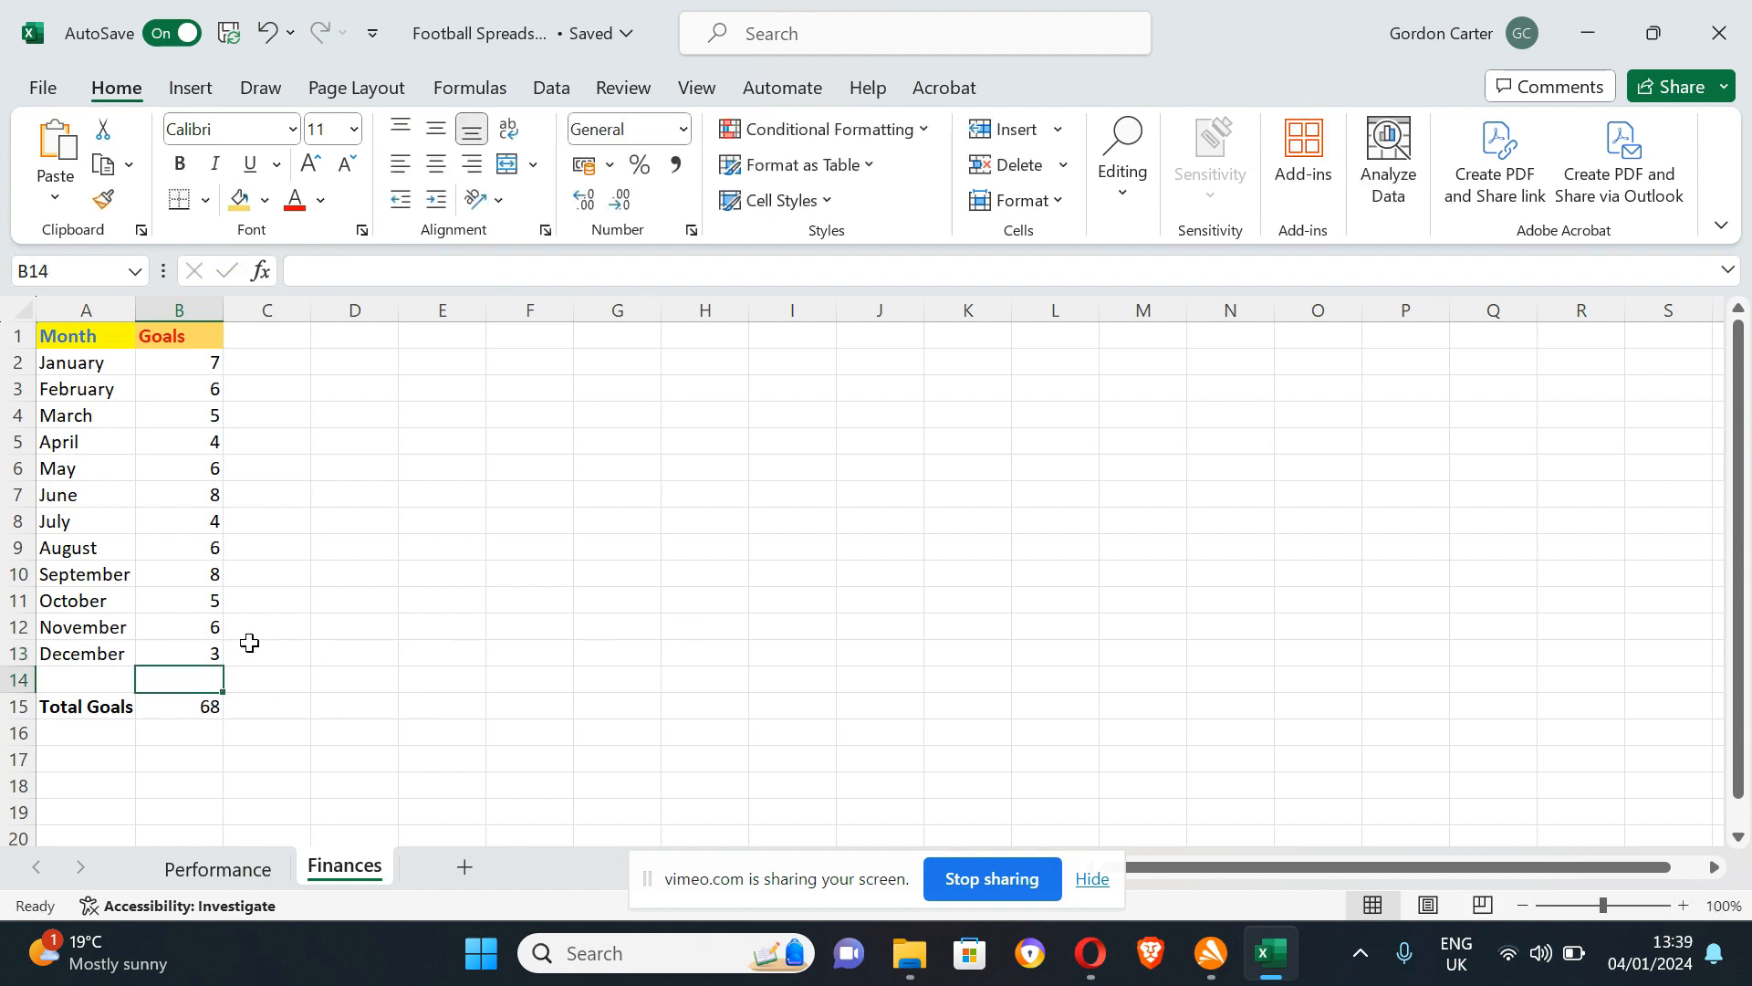
pyautogui.doubleClick(210, 654)
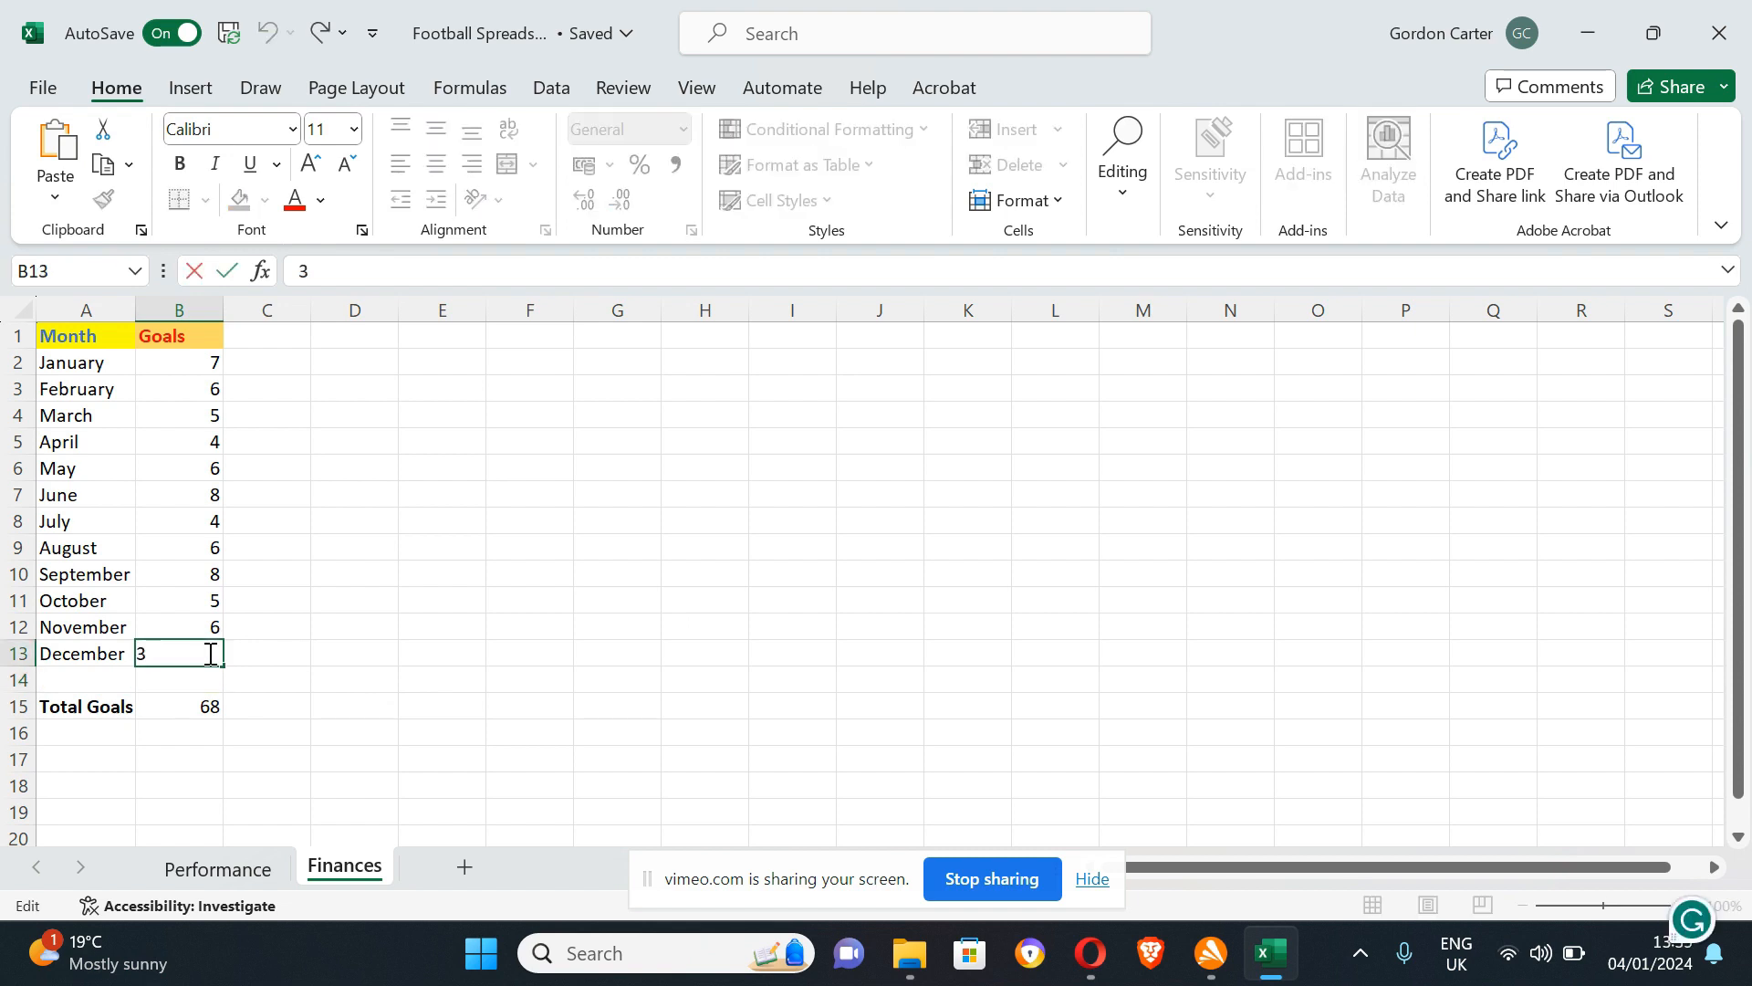
pyautogui.press('BackSpace')
pyautogui.write('5')
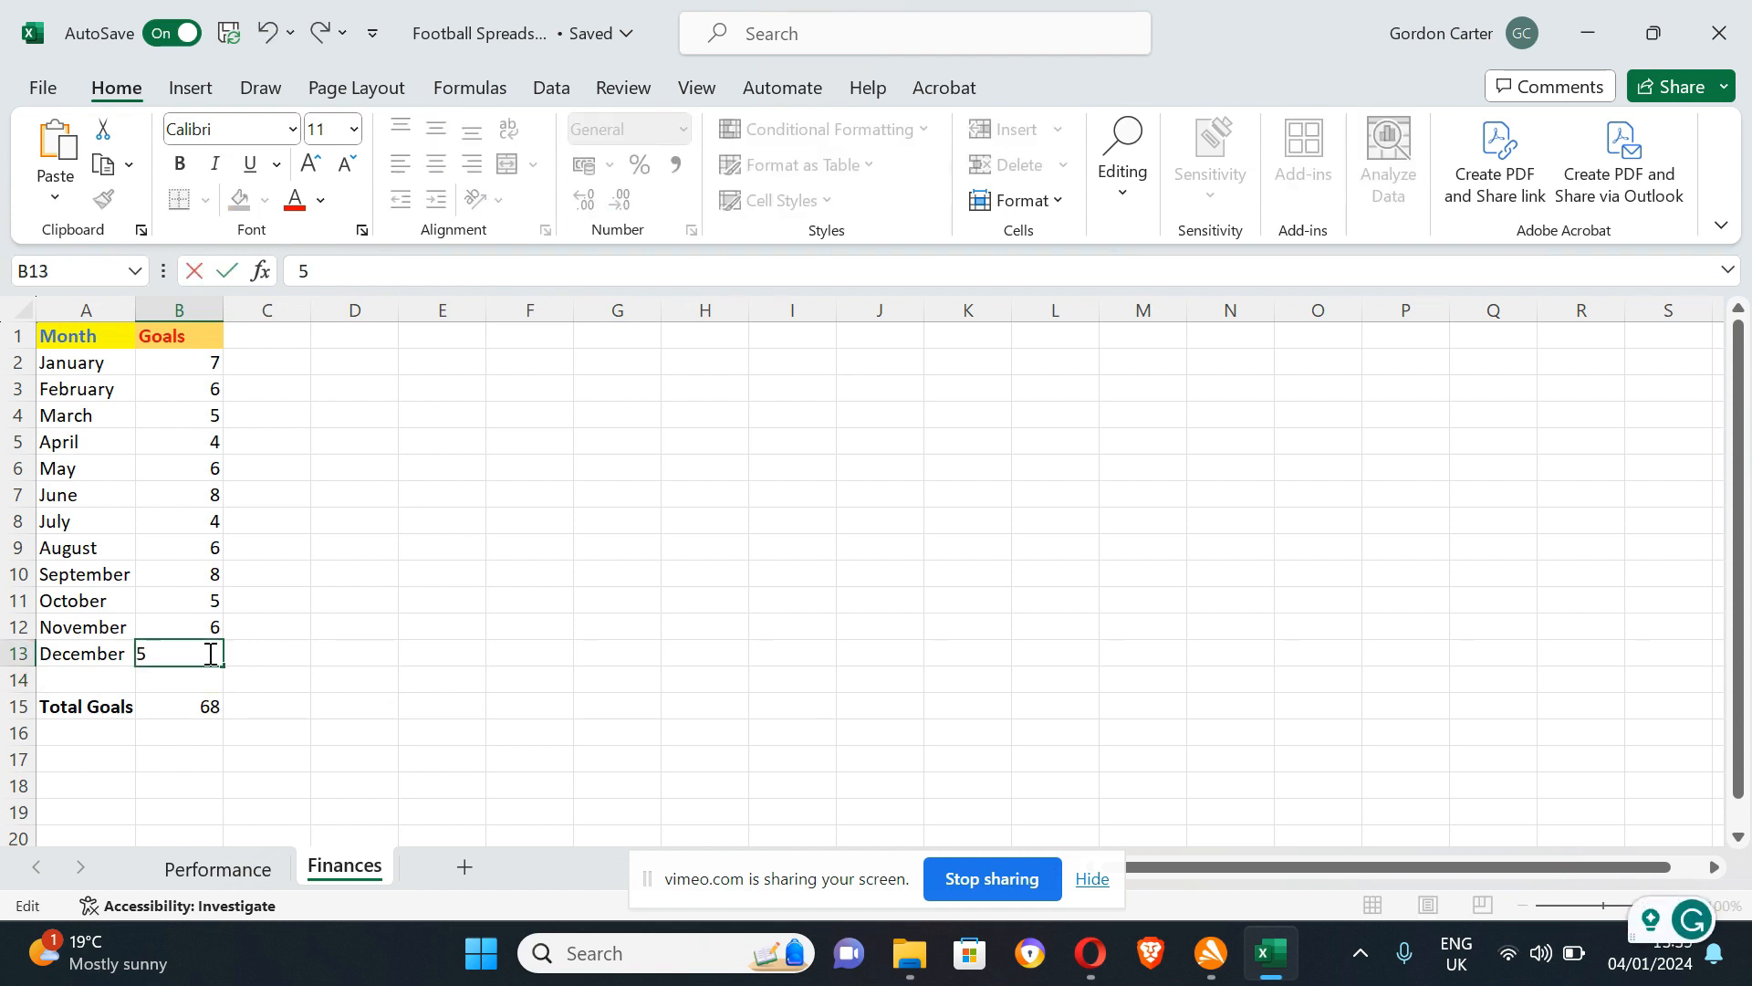
pyautogui.press('Return')
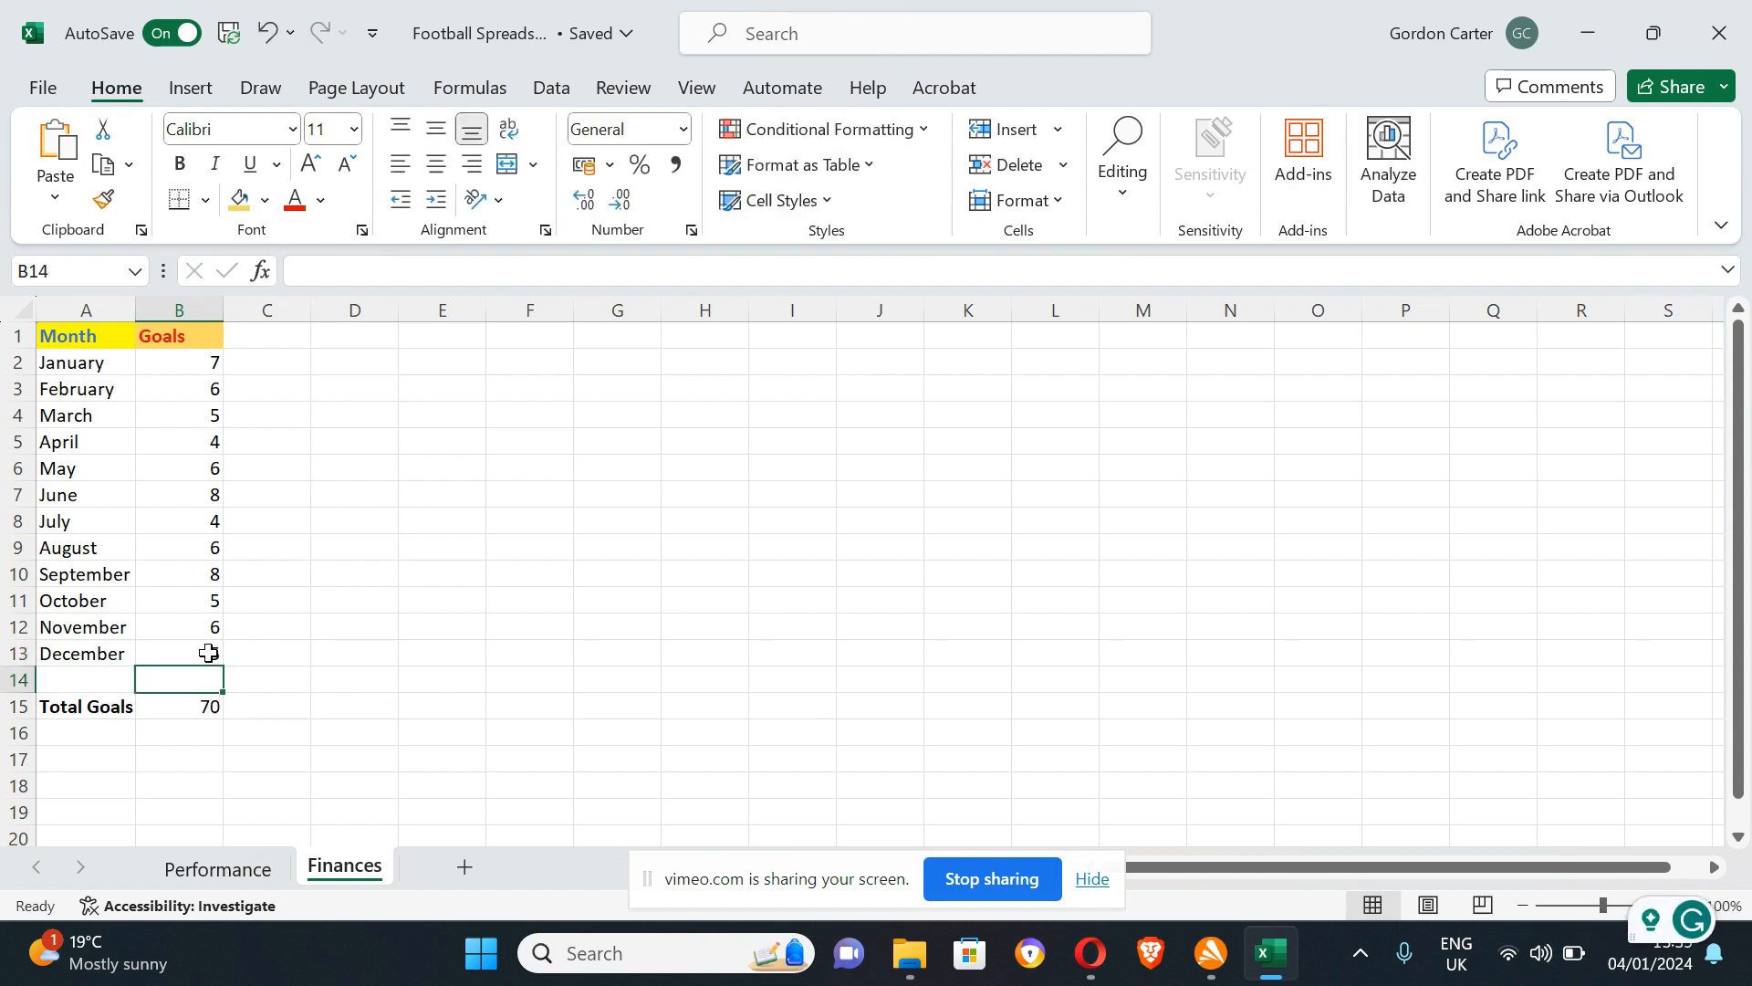
# Compare the goals total in B15 with the annual goals figure on the Performance sheet and return to Finances.
pyautogui.click(192, 710)
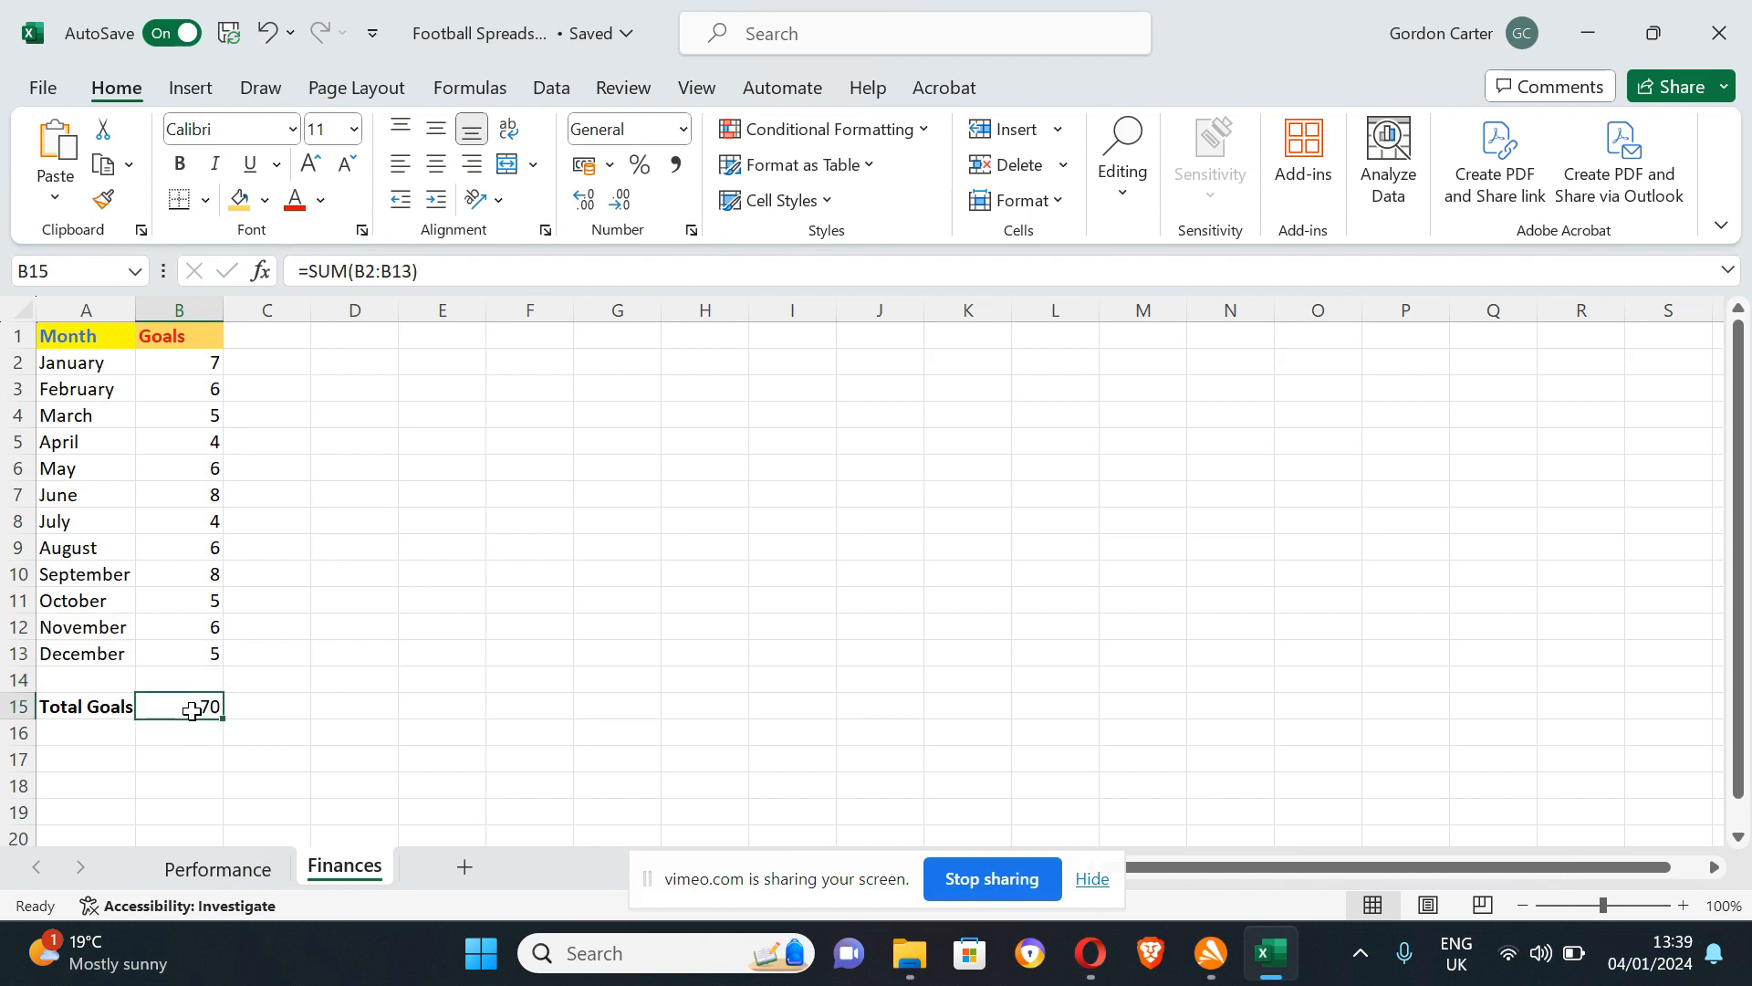
pyautogui.click(219, 868)
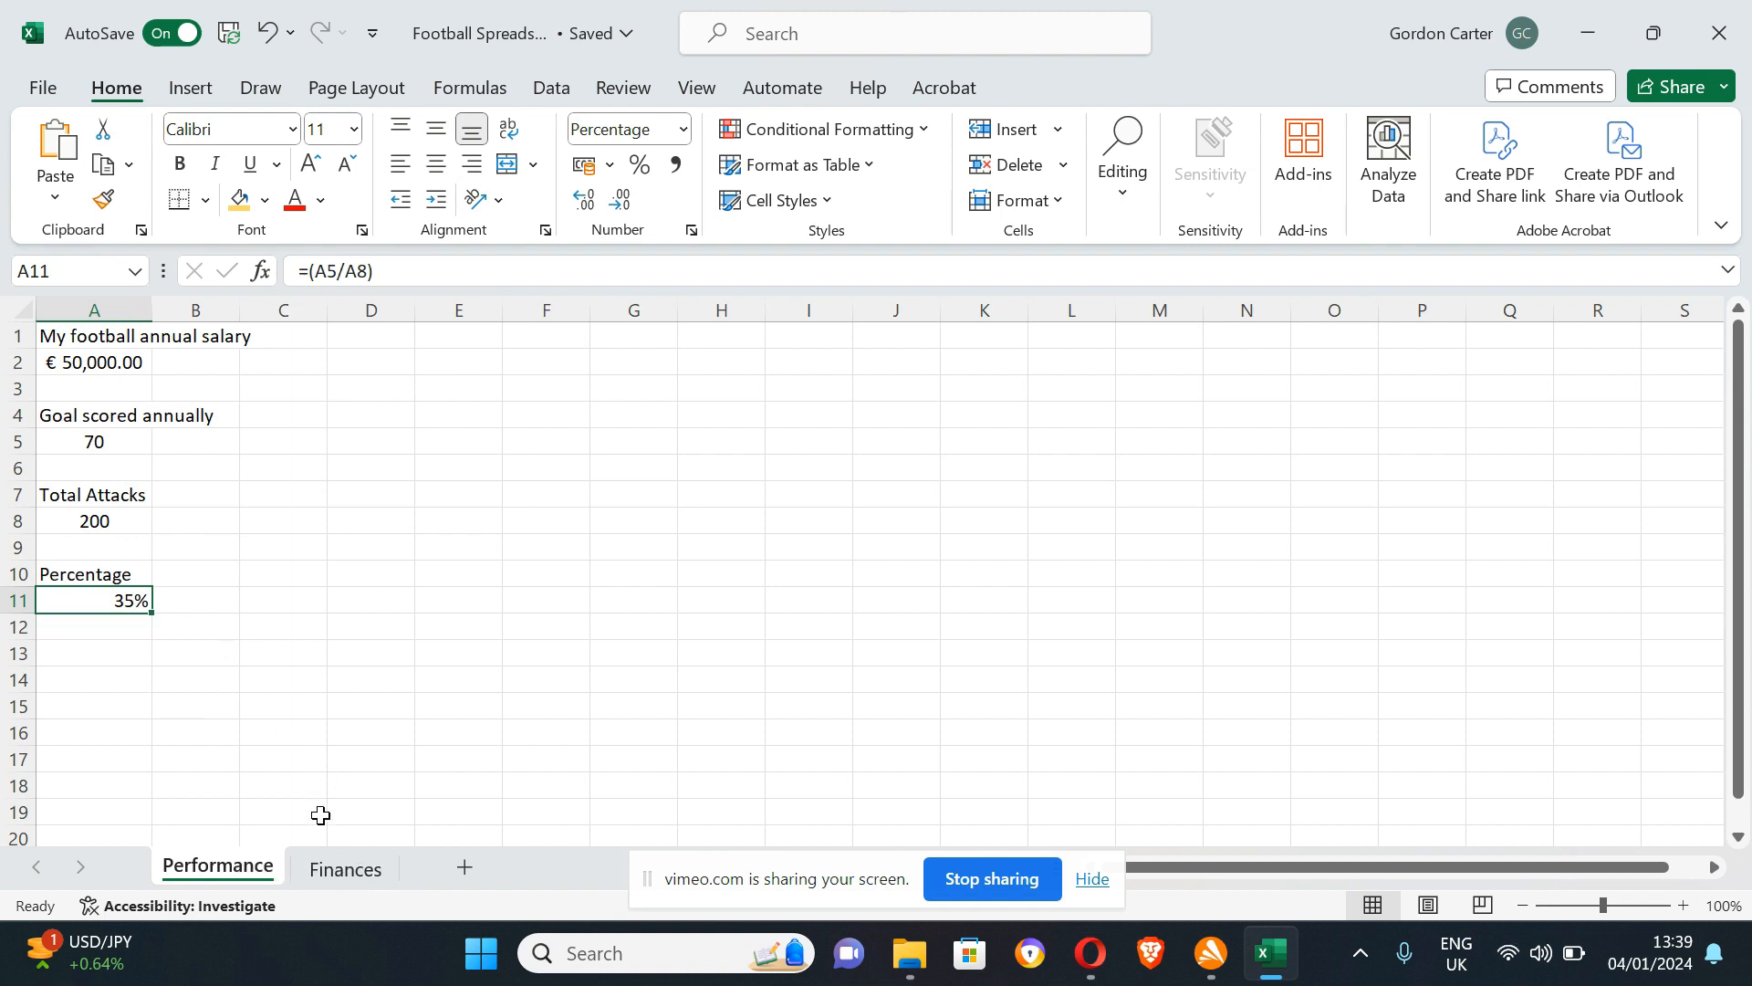
pyautogui.click(334, 874)
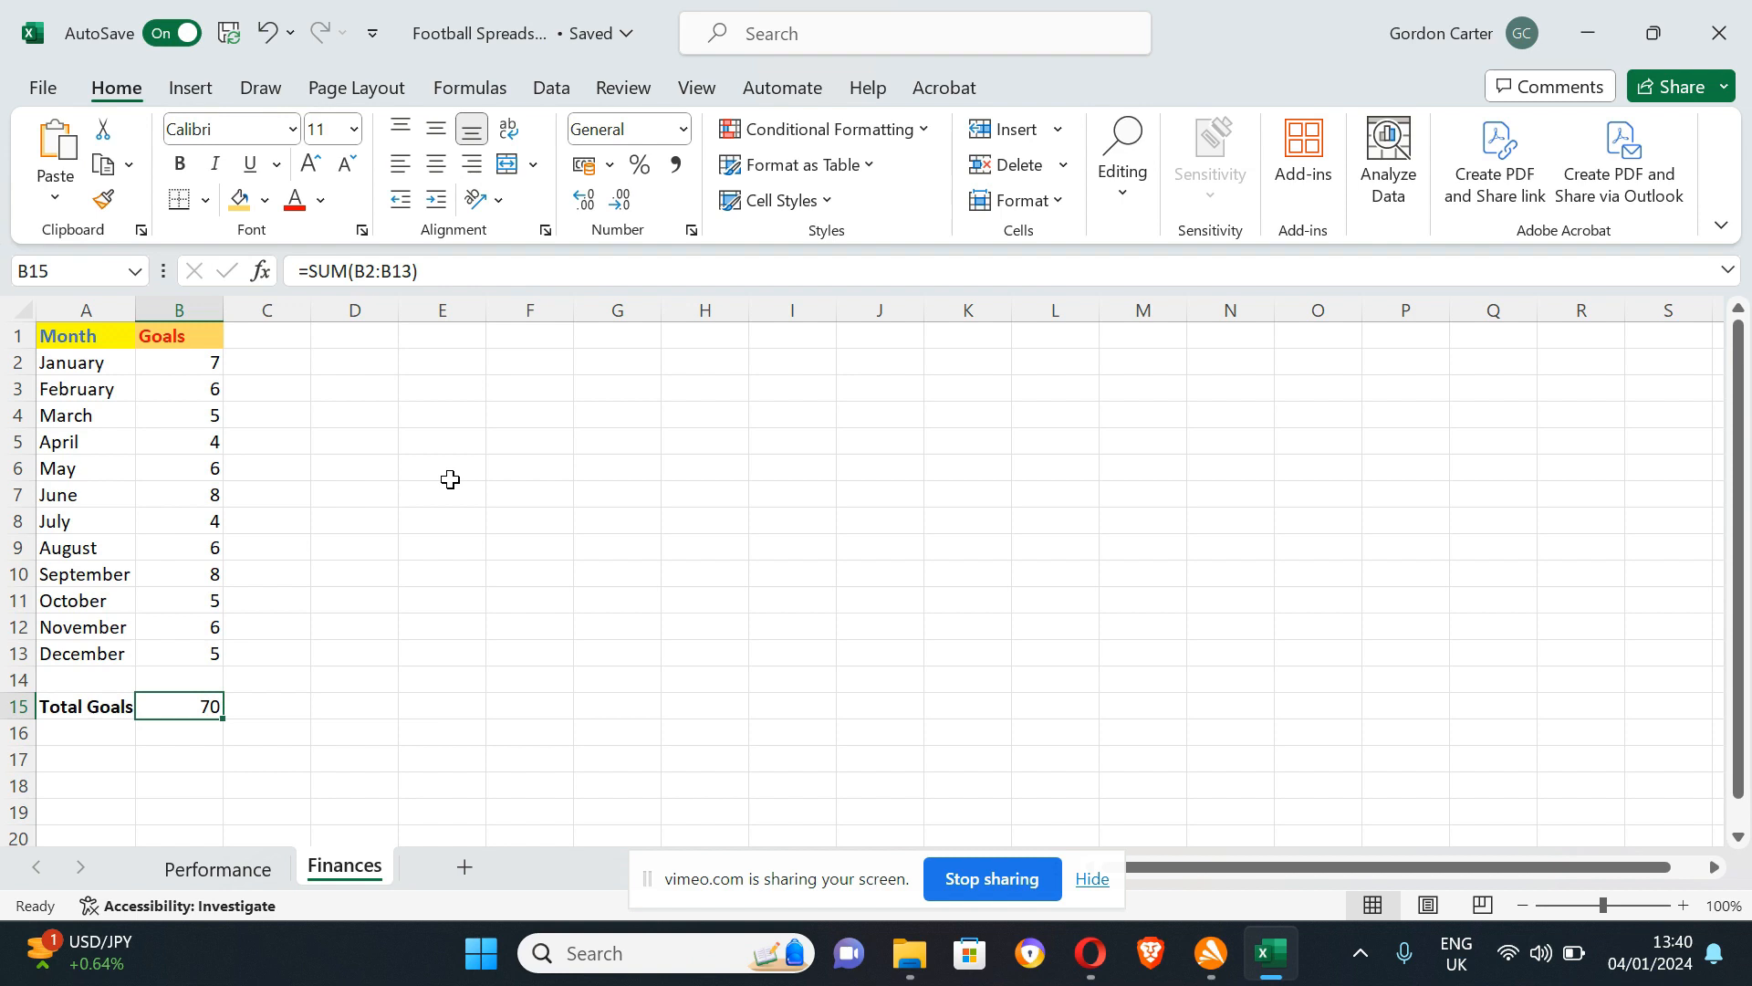
# Enter the header Goal Bonus in D1 and autofit the width of column D.
pyautogui.click(360, 336)
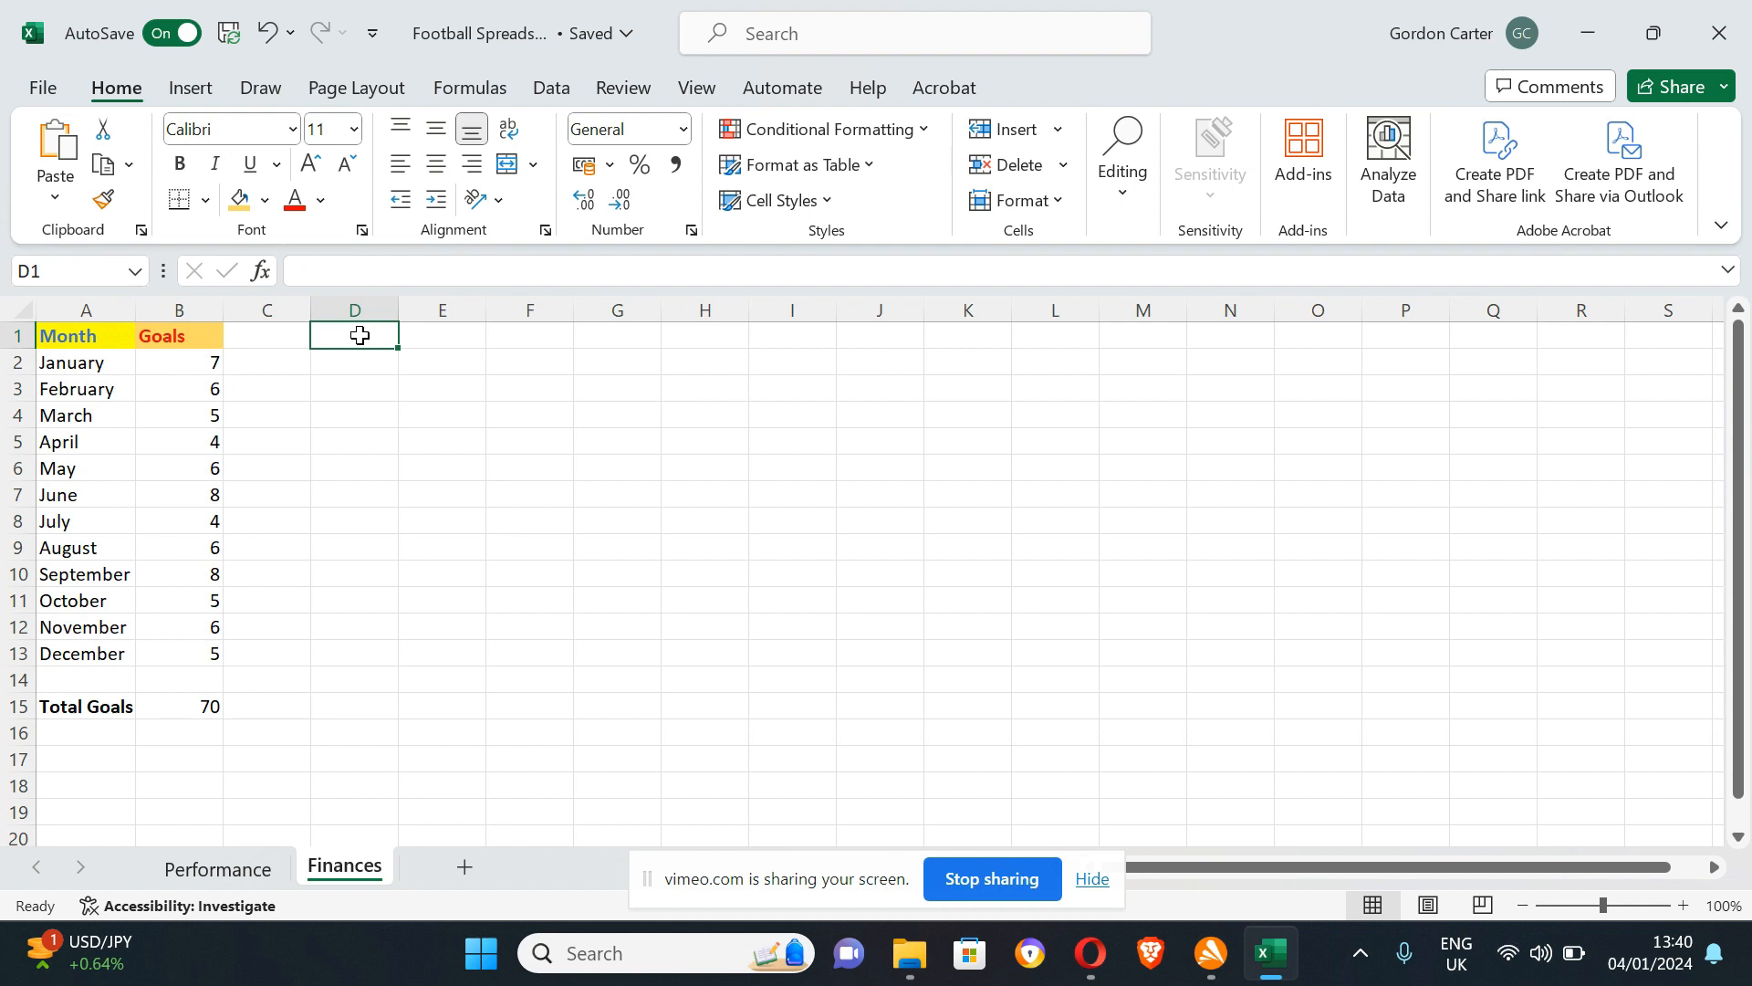
pyautogui.write('Goa')
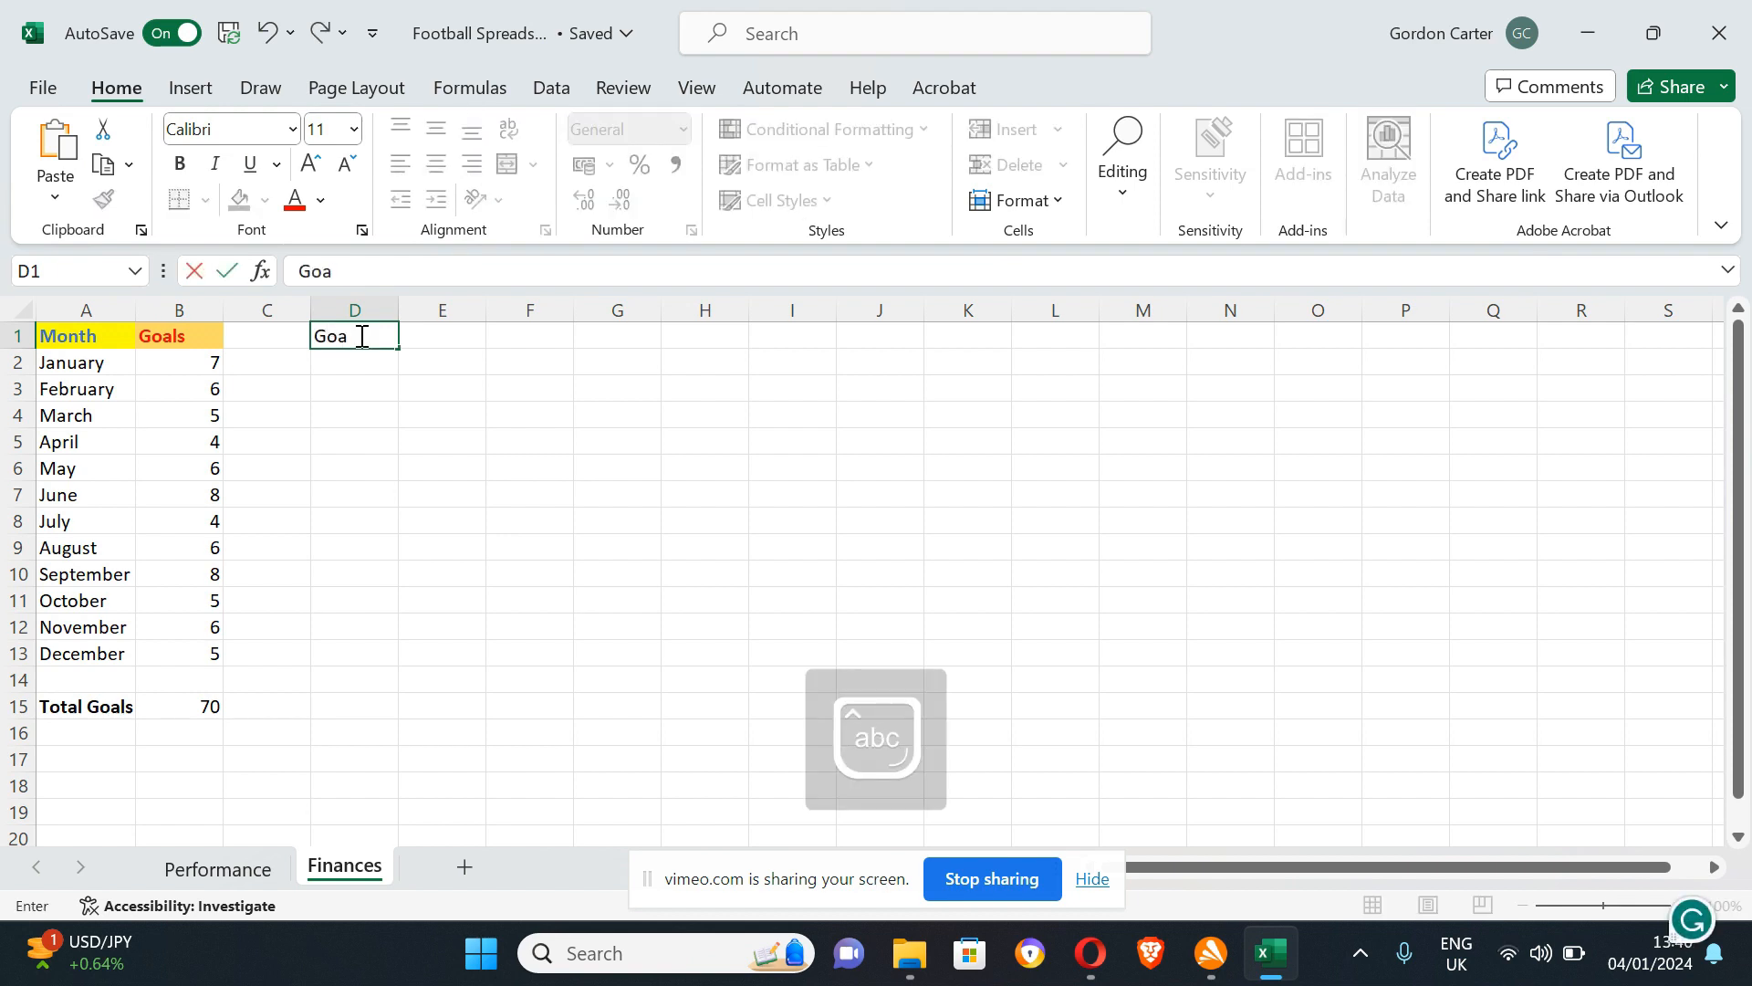
pyautogui.write('l Bonus')
pyautogui.press('Return')
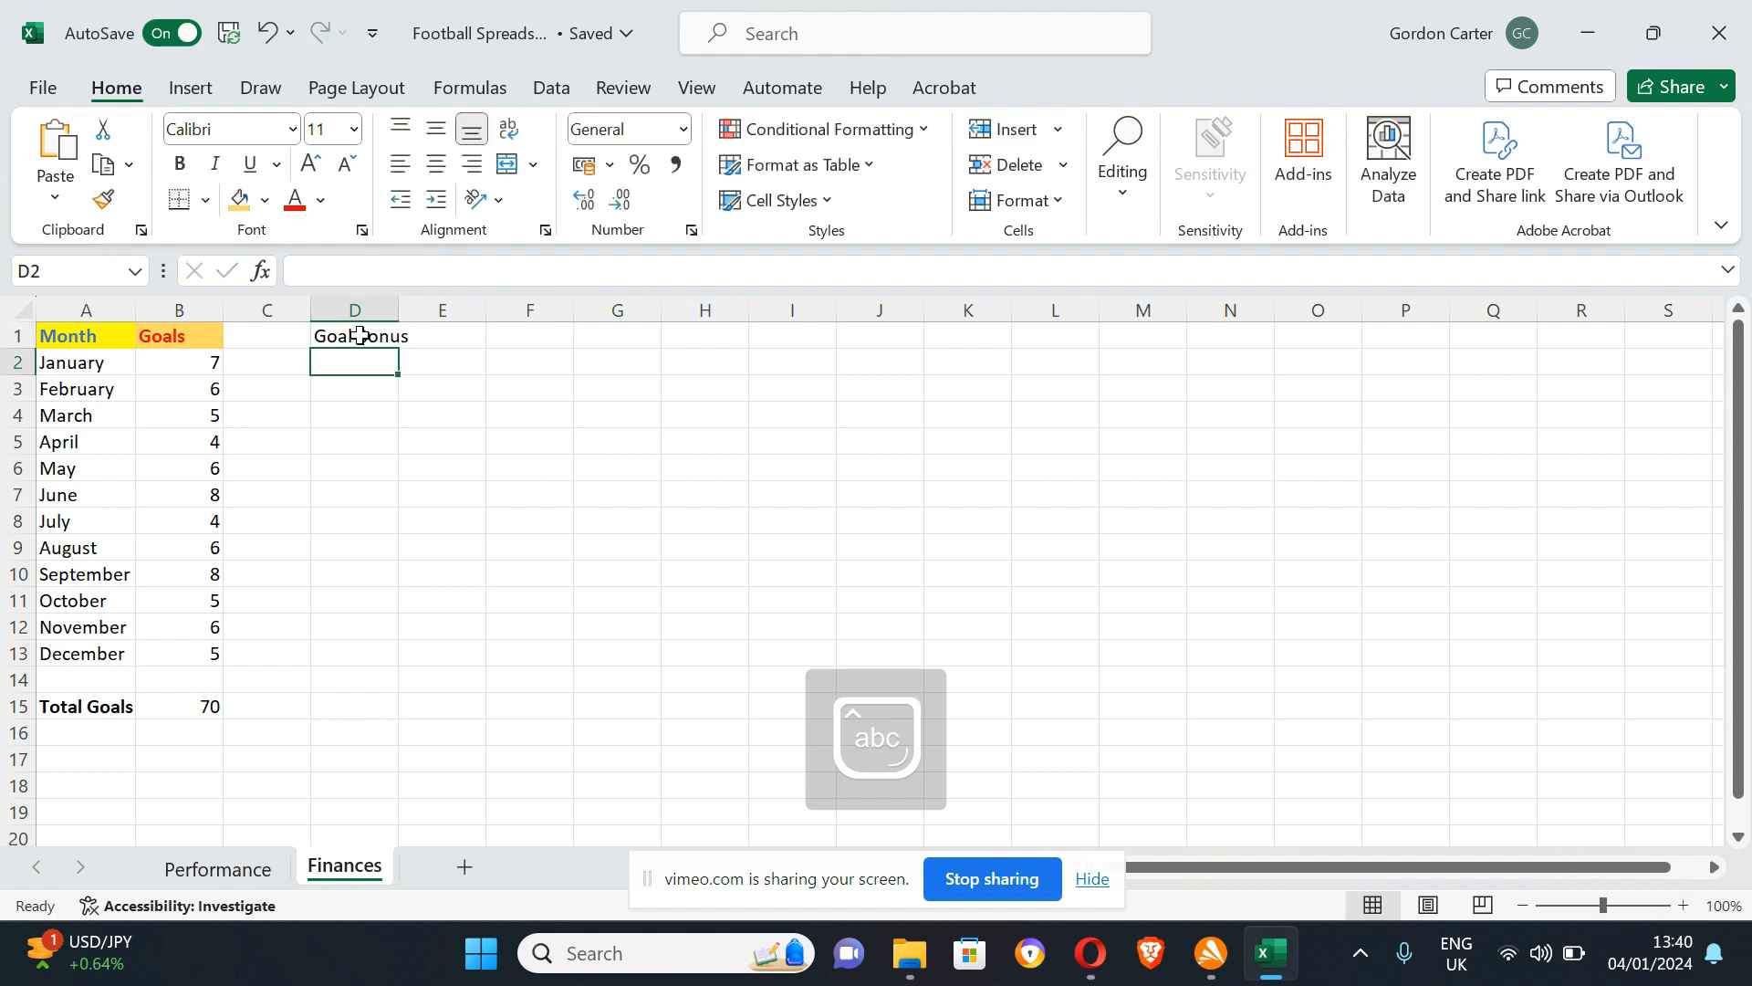
pyautogui.doubleClick(399, 304)
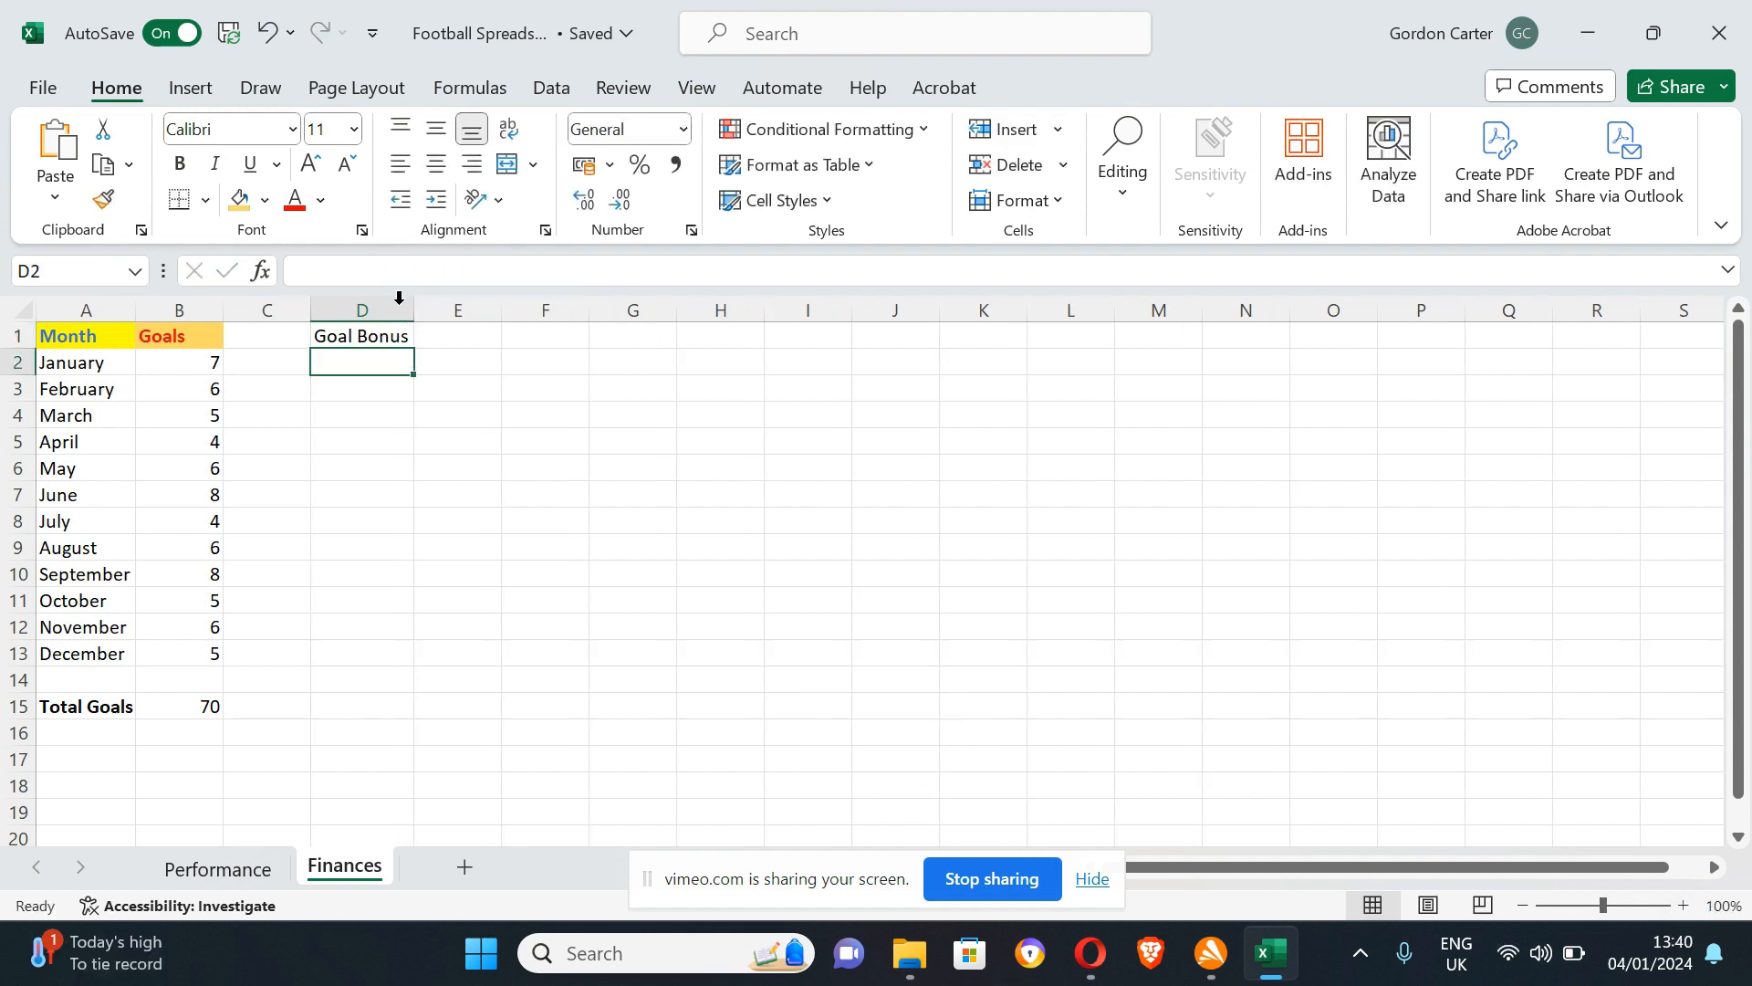
# Format the Goal Bonus header in D1 with the darkest theme green font colour and a light green fill.
pyautogui.click(388, 337)
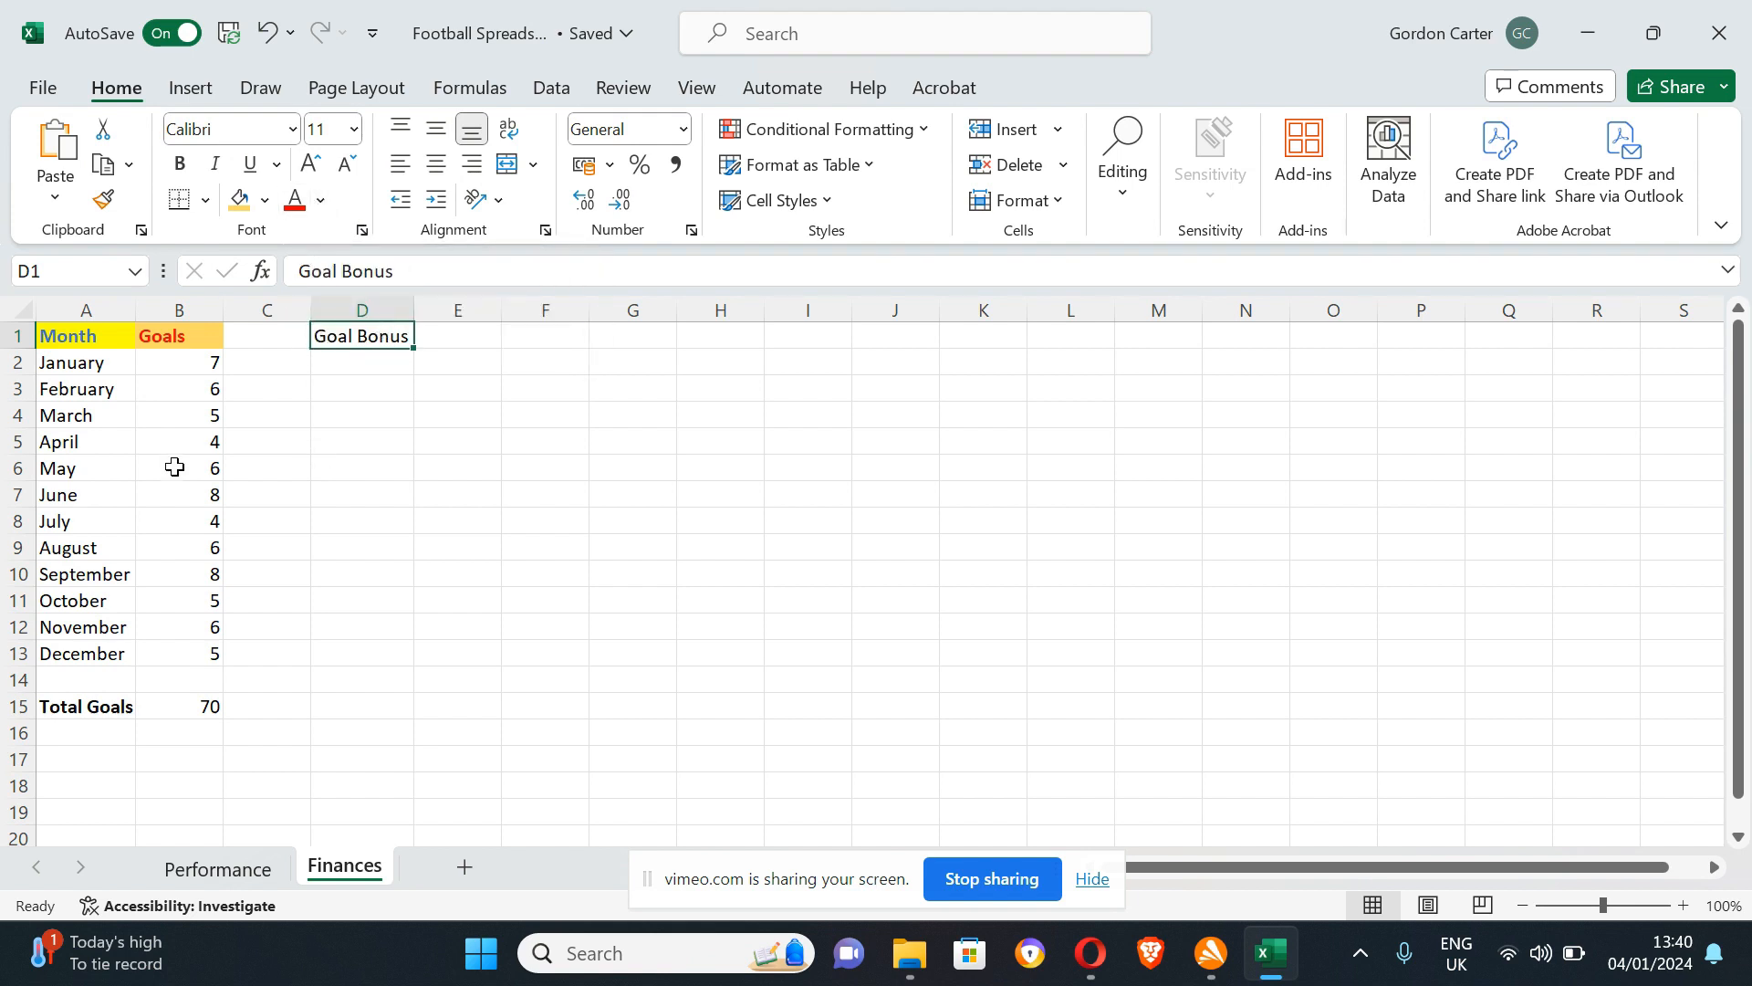
pyautogui.click(321, 199)
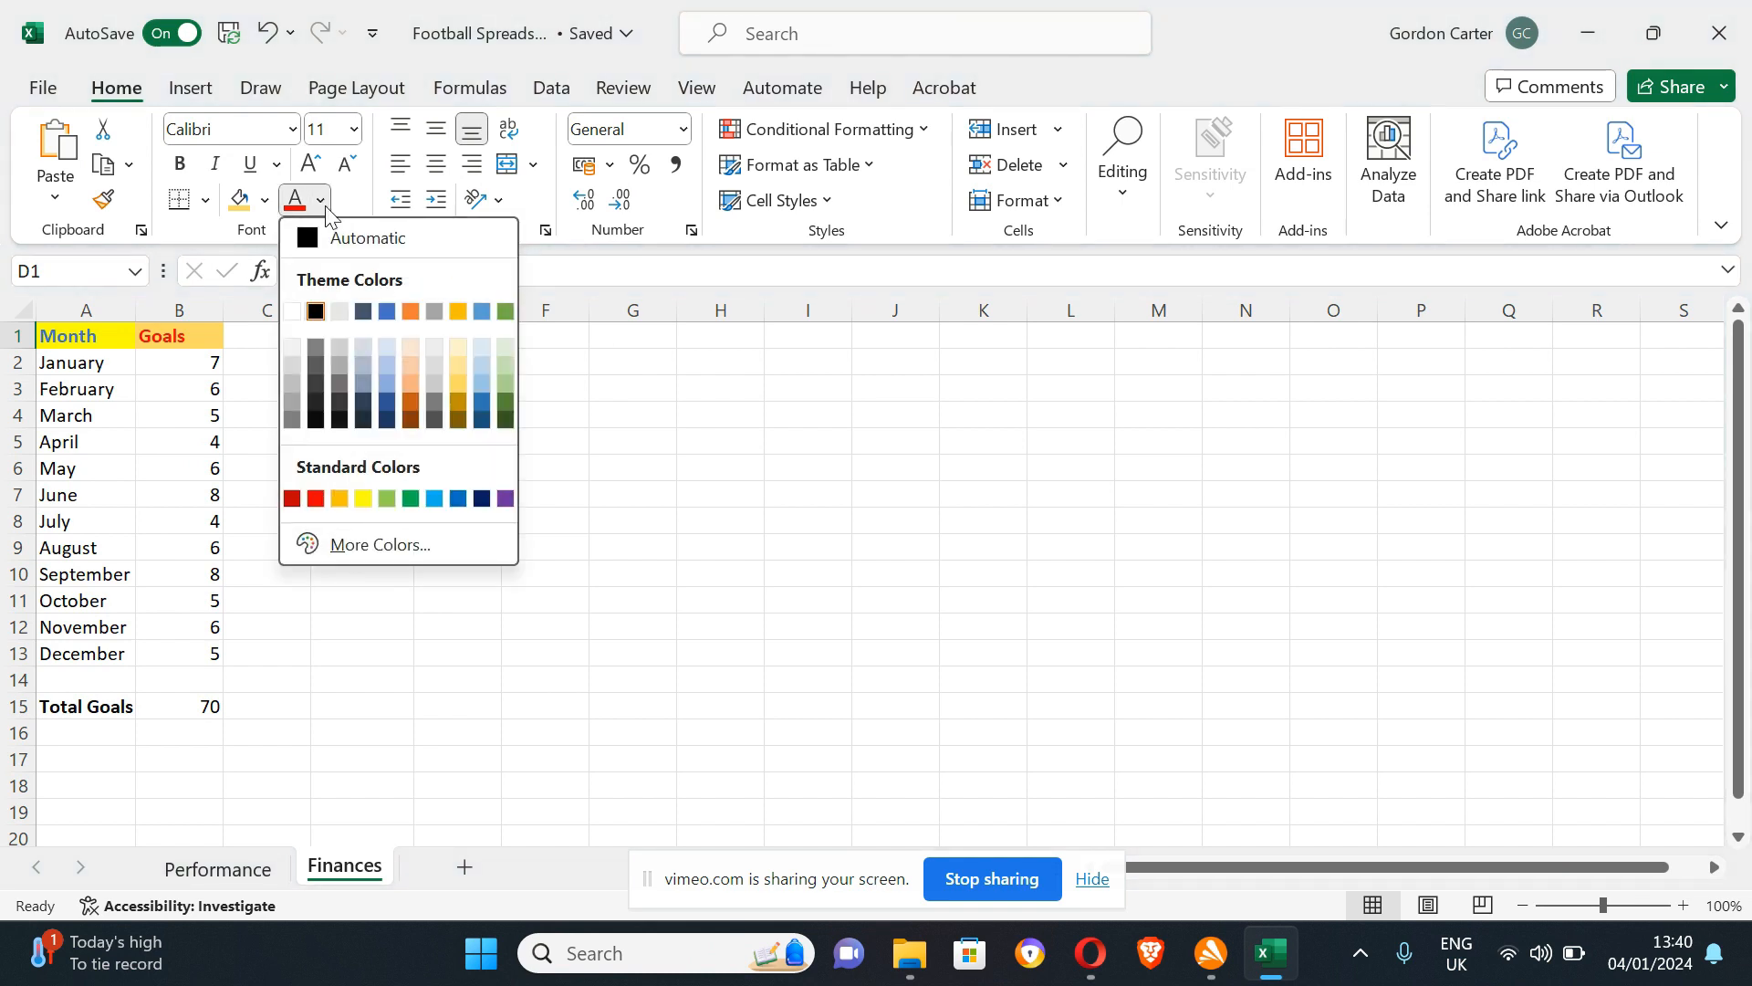
pyautogui.click(506, 311)
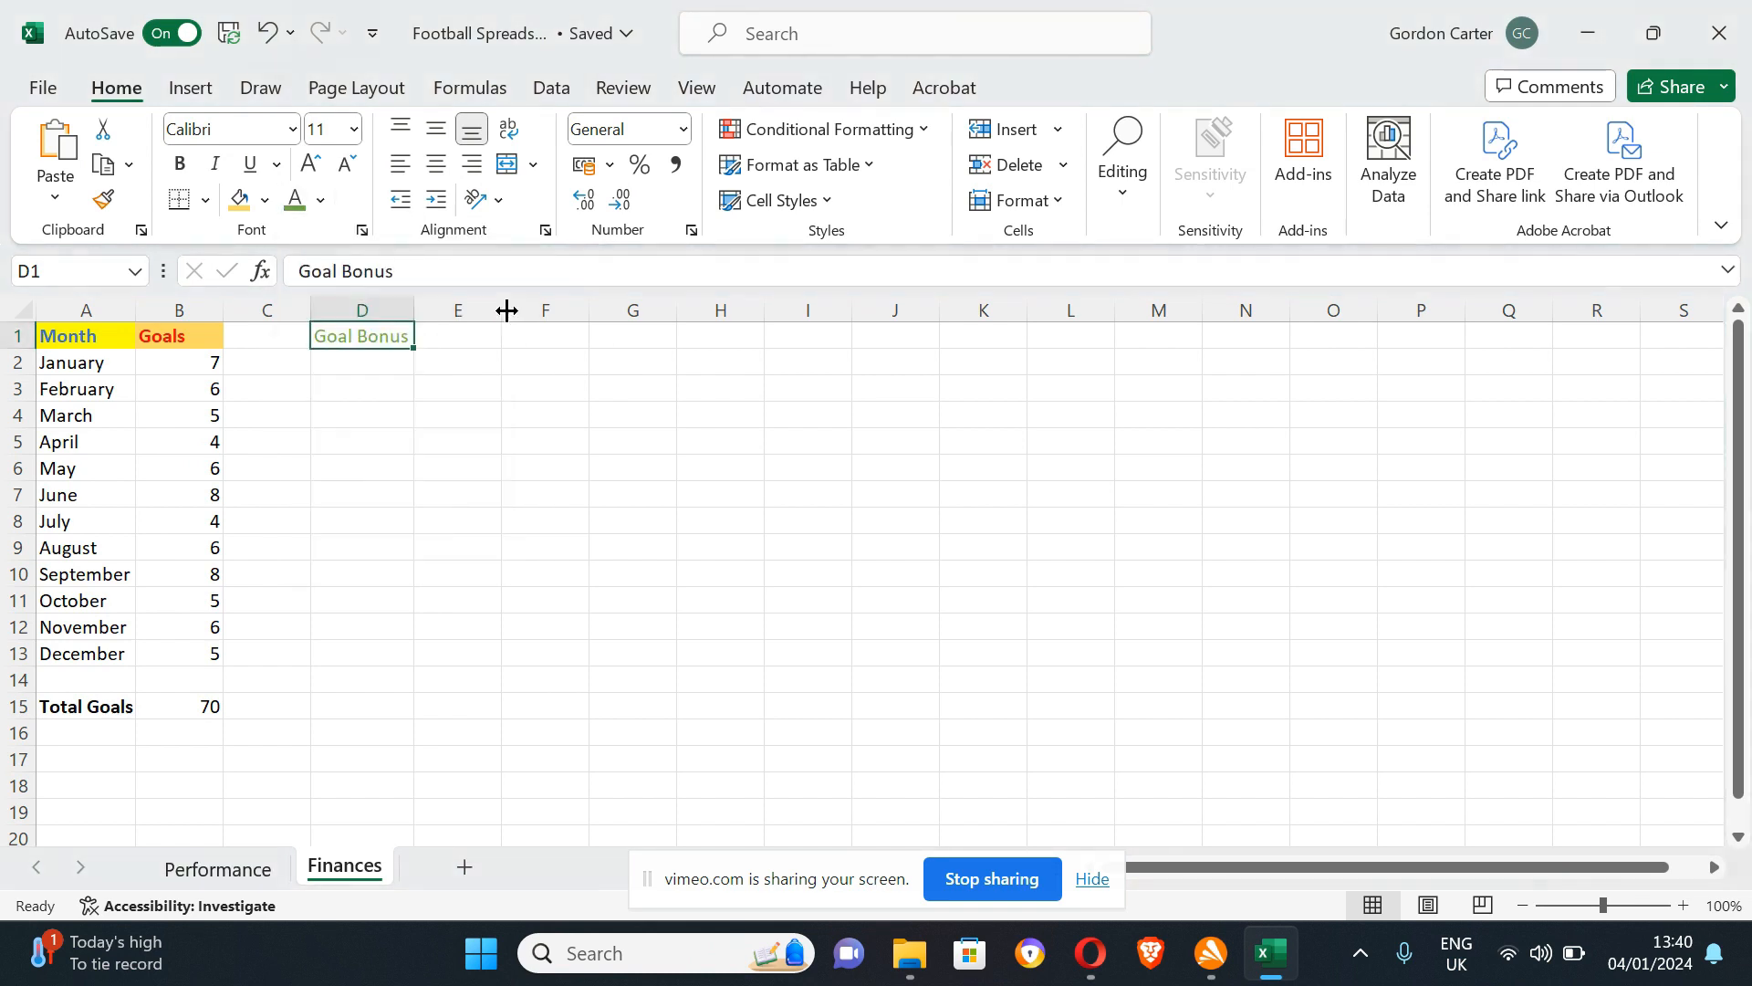
pyautogui.click(321, 201)
pyautogui.click(506, 419)
pyautogui.click(264, 200)
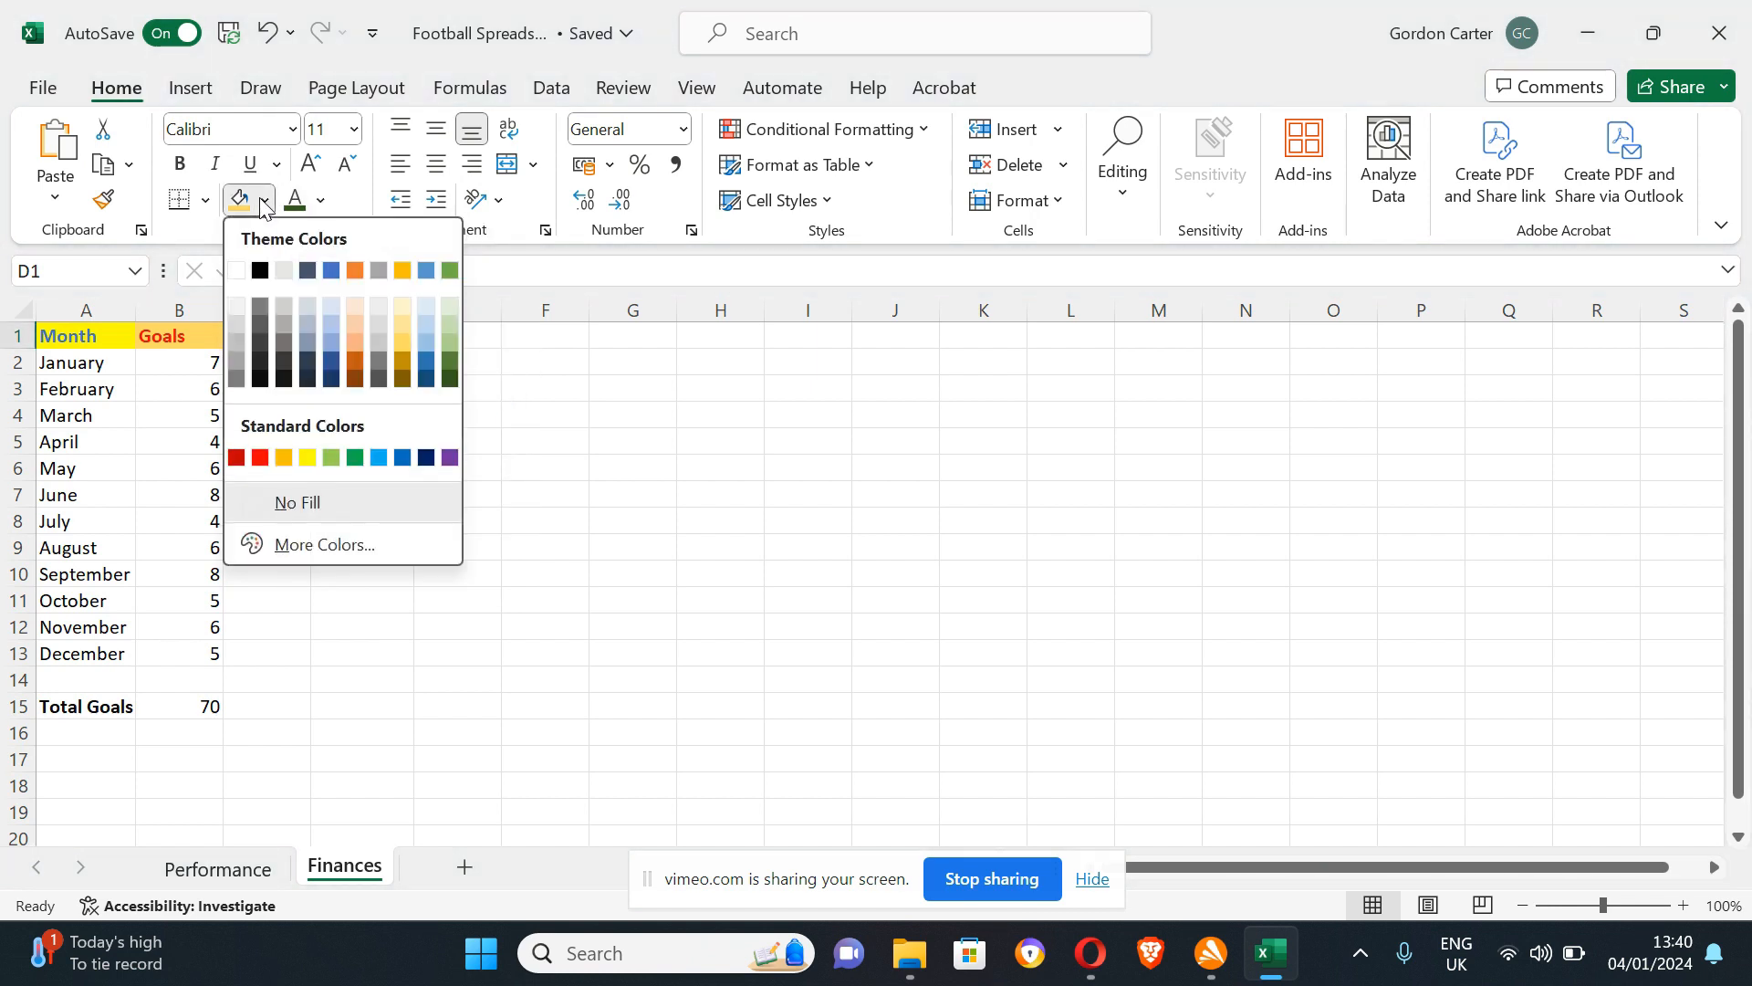
pyautogui.click(453, 342)
pyautogui.click(503, 387)
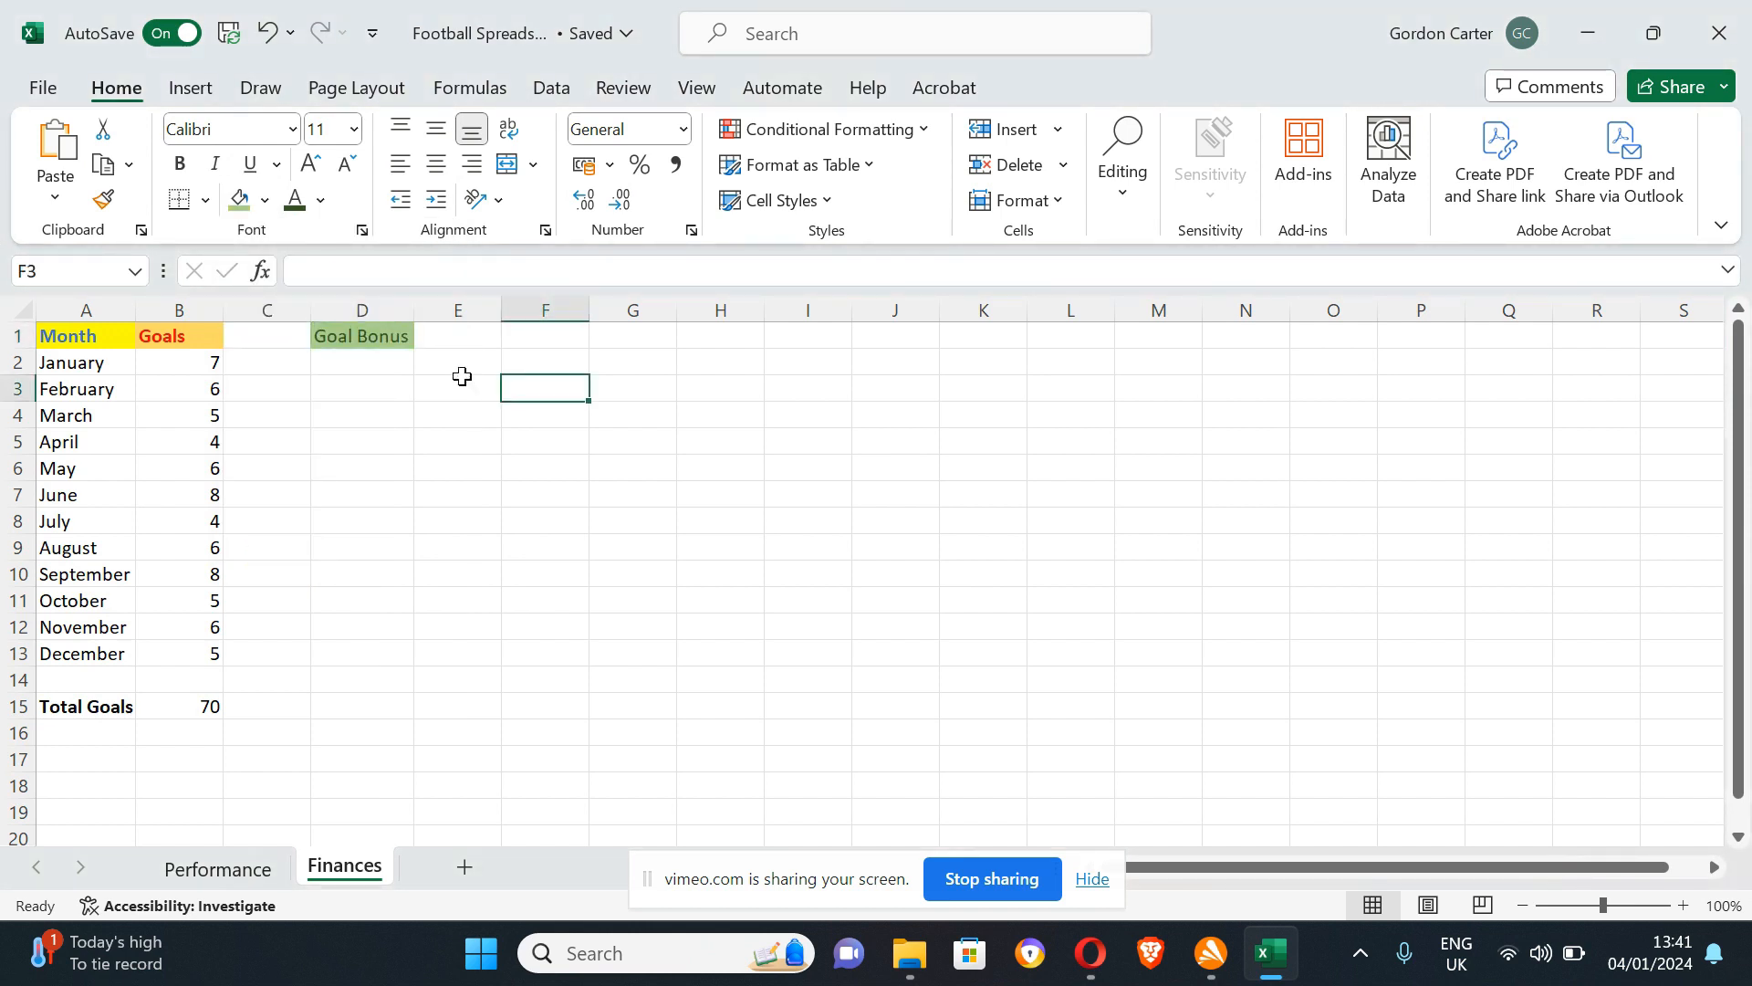